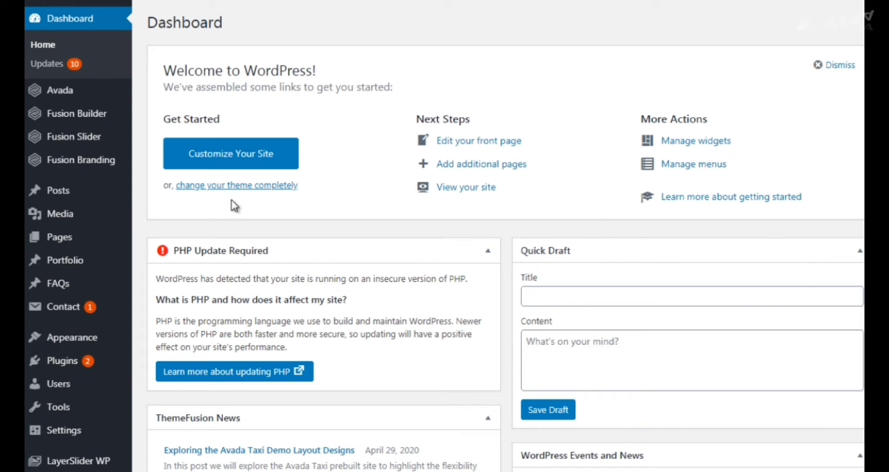
left_click_drag(231, 199, 143, 79)
left_click(143, 80)
mouse_move(143, 108)
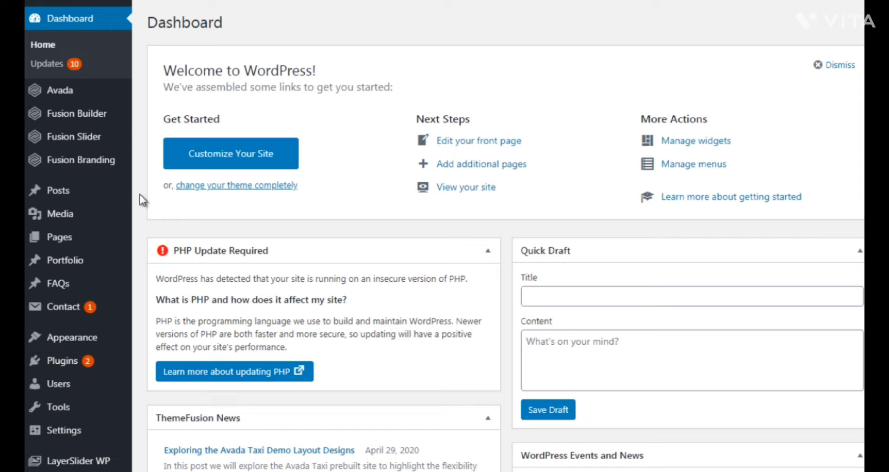
Step: Open the WordPress updates page and review the plugins and themes that have new versions available
mouse_move(90, 121)
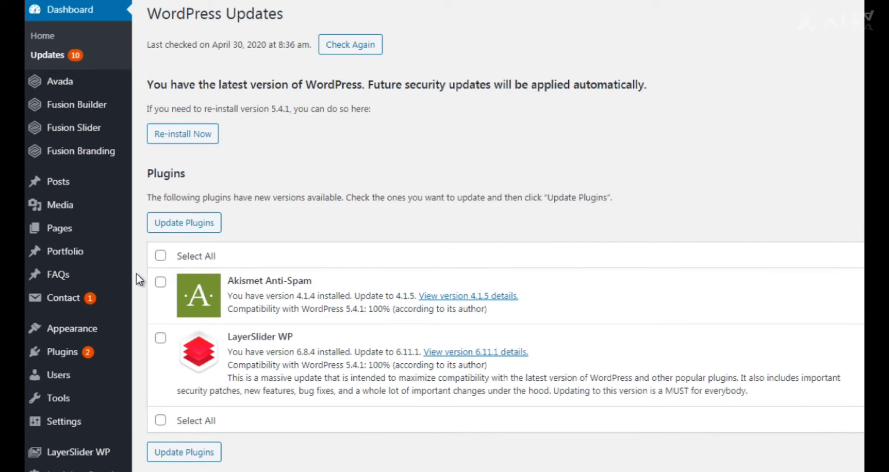
scroll(136, 277, "down", 1)
scroll(137, 275, "down", 2)
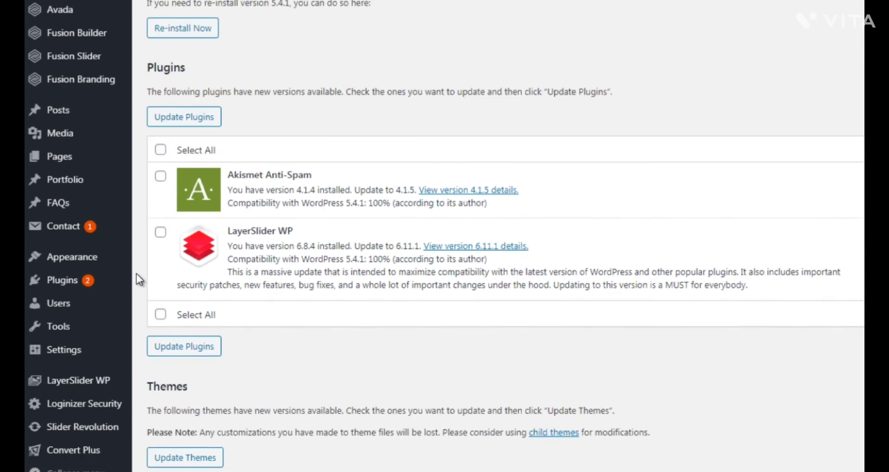
scroll(136, 280, "down", 10)
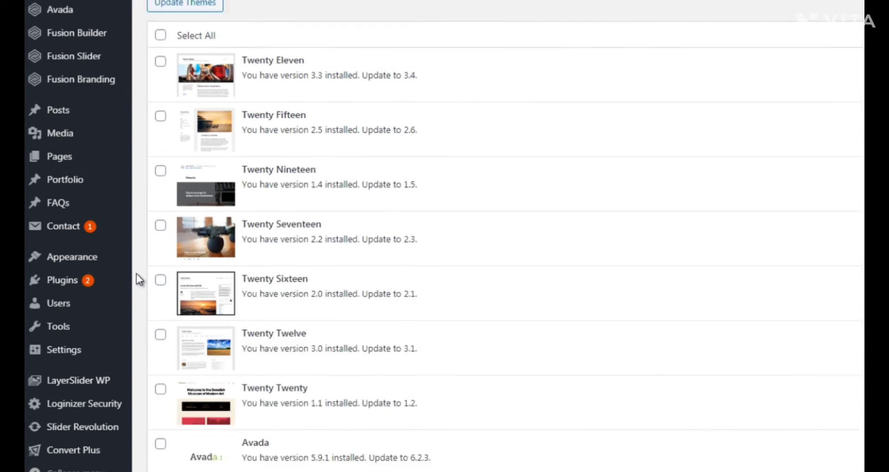
scroll(136, 280, "up", 1)
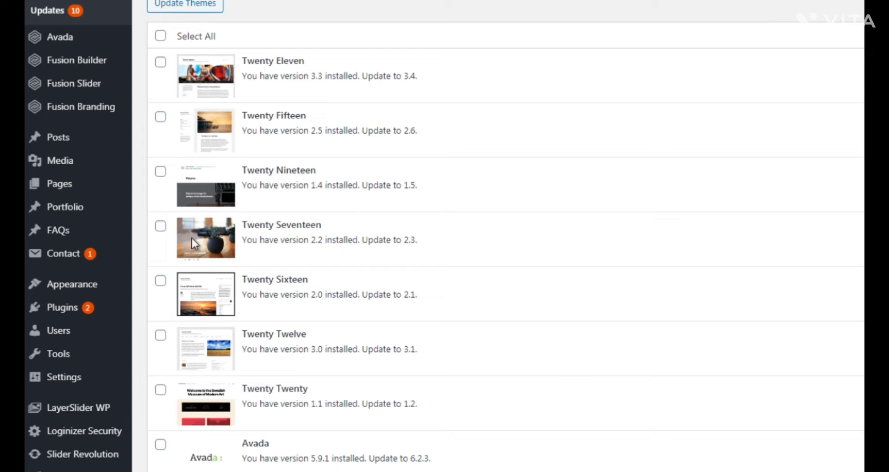
Step: Open the installed themes and update the active Avada theme
mouse_move(72, 292)
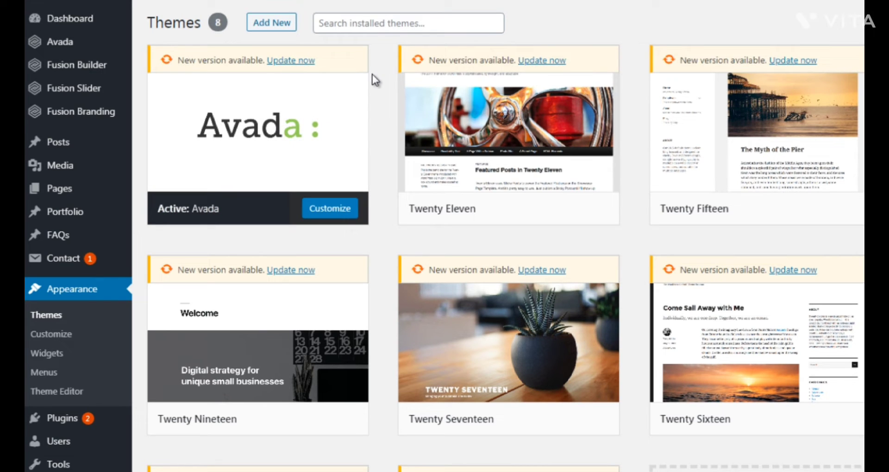
mouse_move(298, 70)
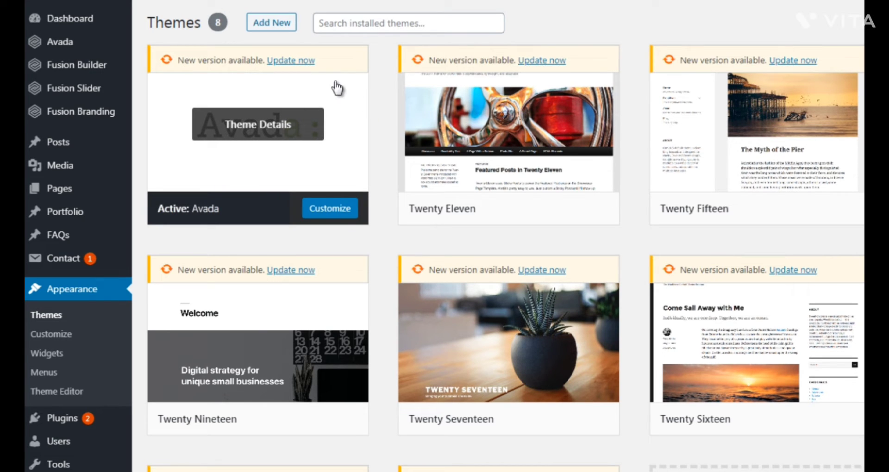
left_click(306, 62)
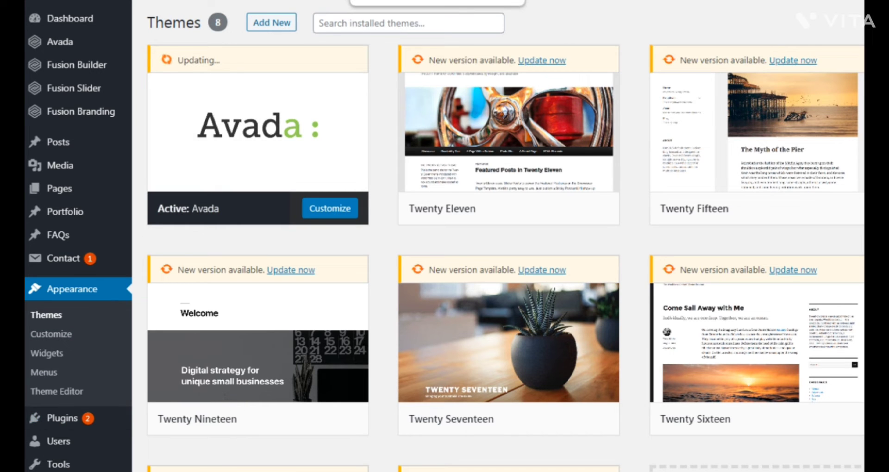
Step: Open the installed plugins, update Akismet Anti-Spam to version 4.1.5, and look over the remaining plugins
left_click(61, 418)
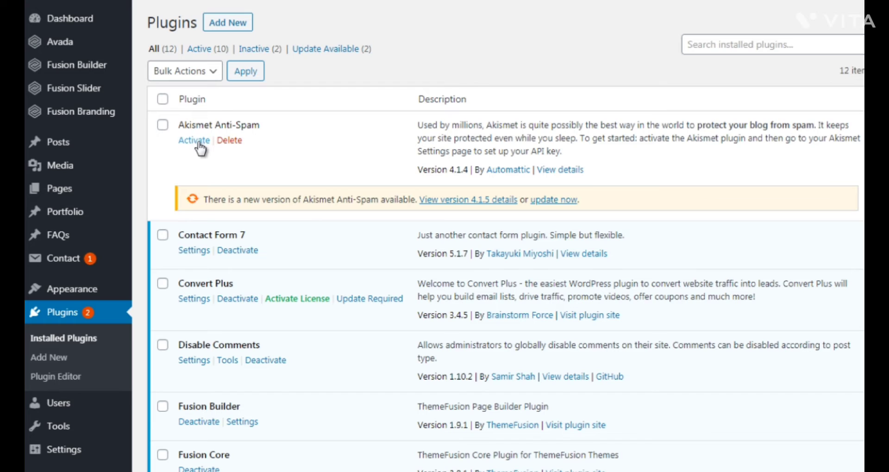
left_click(542, 200)
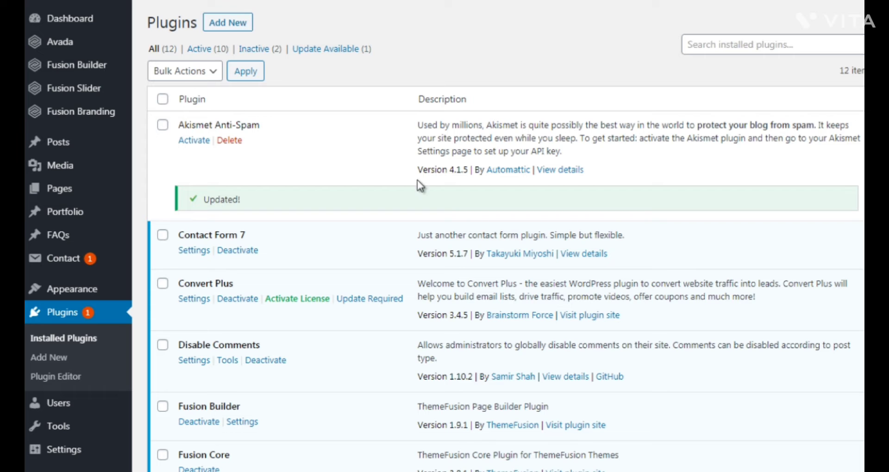
scroll(634, 185, "down", 10)
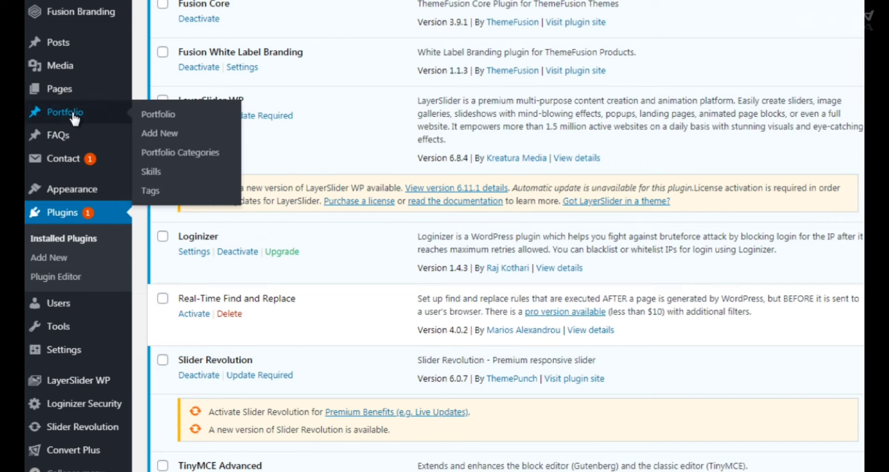
Step: Open the site's media library
mouse_move(103, 191)
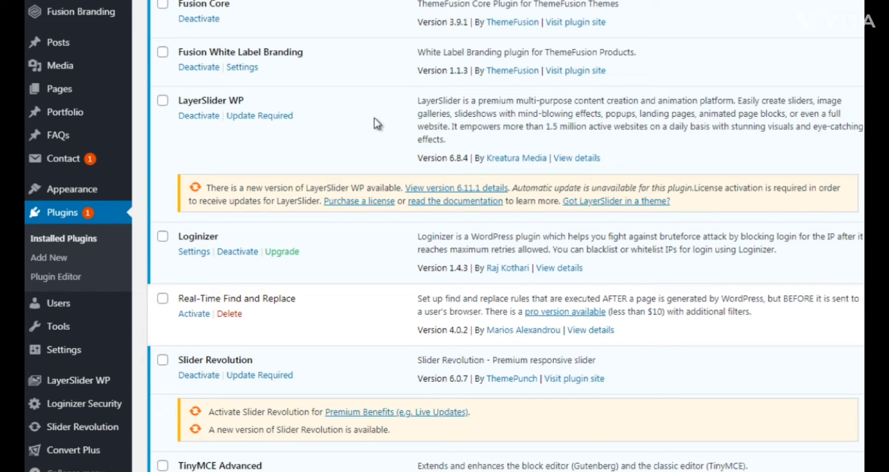
mouse_move(88, 72)
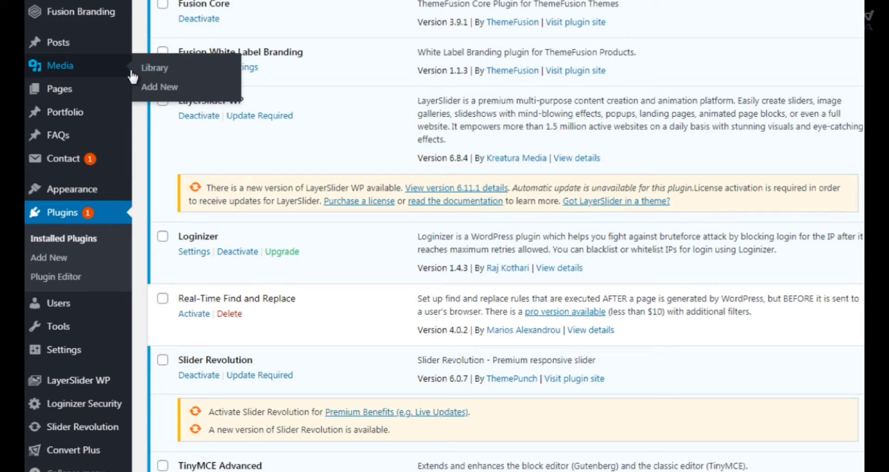
left_click(155, 71)
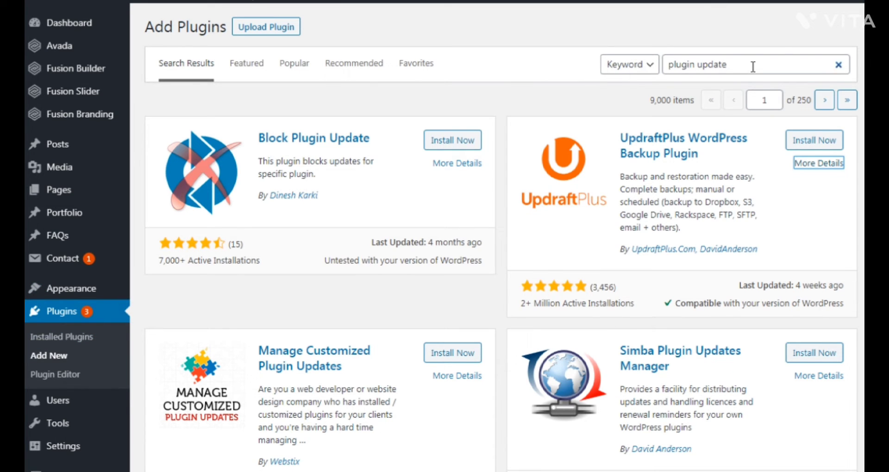
Step: Clear the current plugin search and search for new plugins by the keyword "plugin update"
left_click_drag(753, 65, 666, 65)
key("BackSpace")
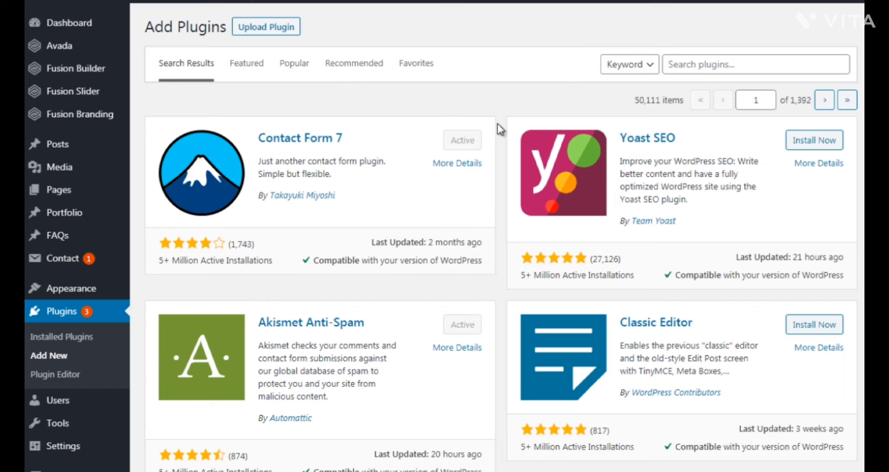
left_click(713, 67)
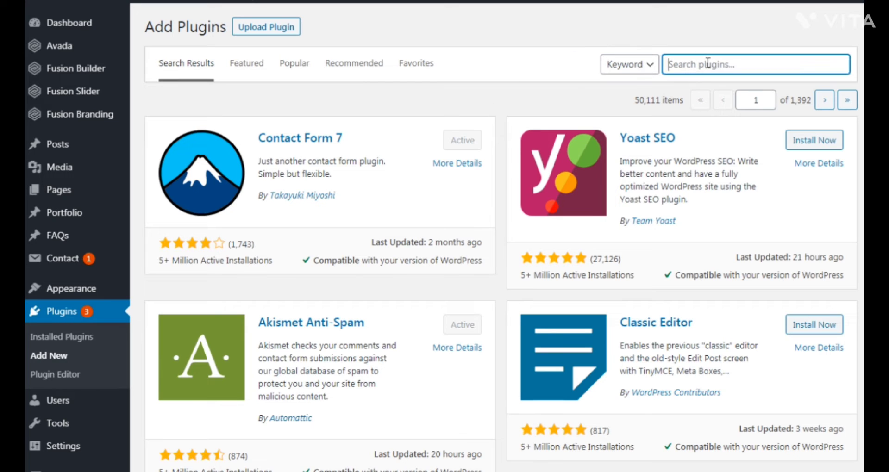
type("plugin update")
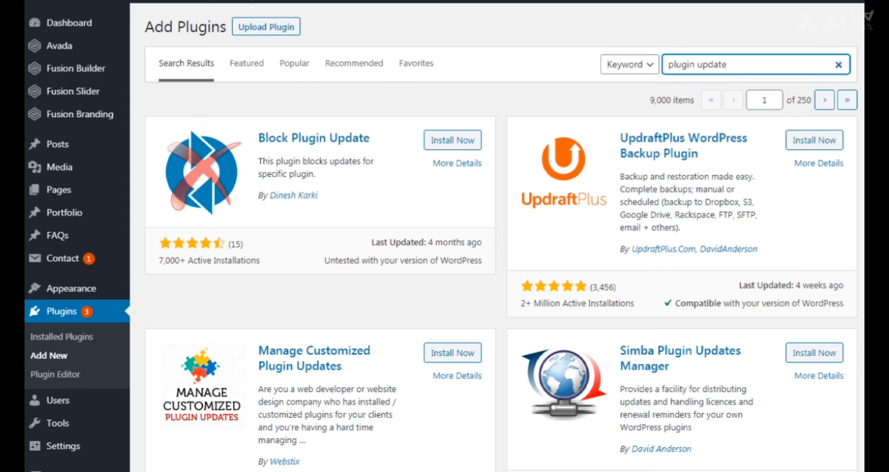
Step: Browse the plugin search results, comparing ratings, active installations and last update dates
scroll(843, 63, "down", 5)
scroll(502, 244, "down", 1)
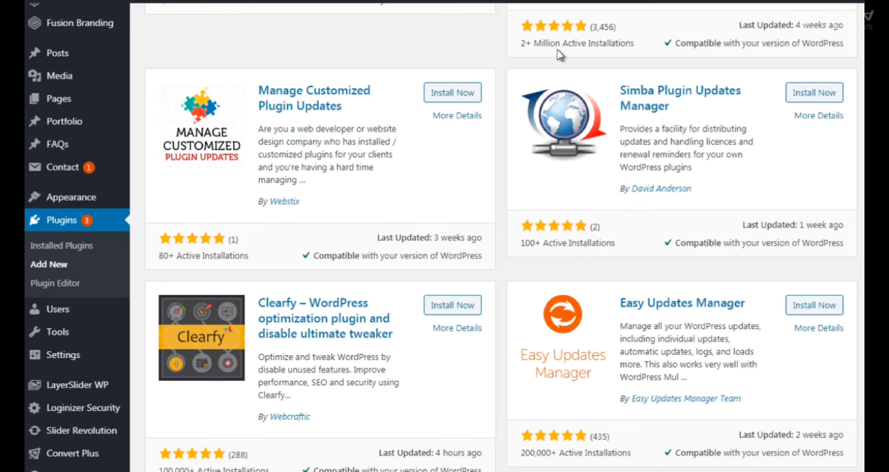
scroll(602, 122, "up", 6)
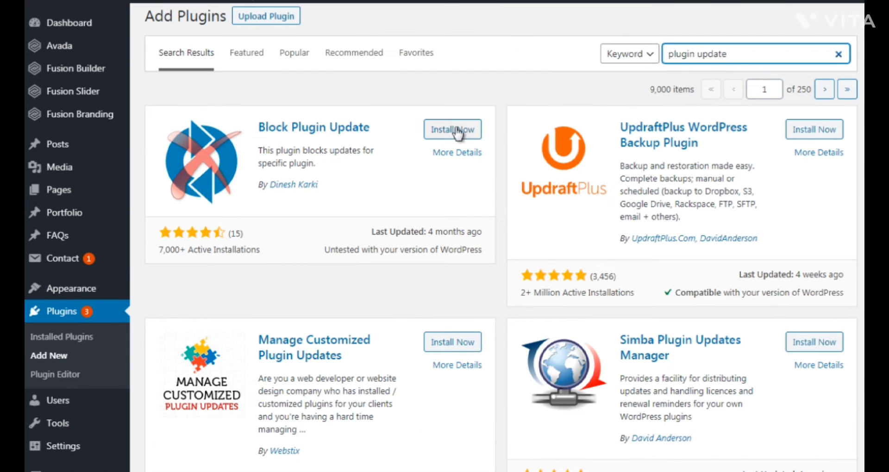
scroll(500, 259, "down", 6)
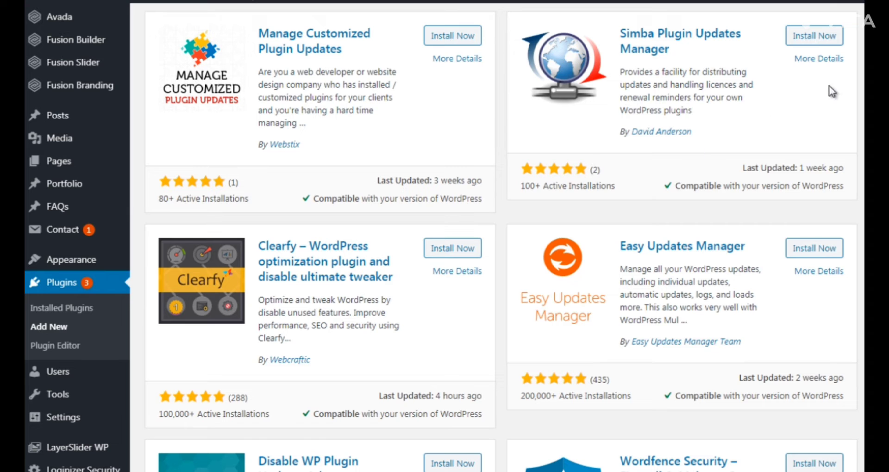
scroll(500, 236, "down", 8)
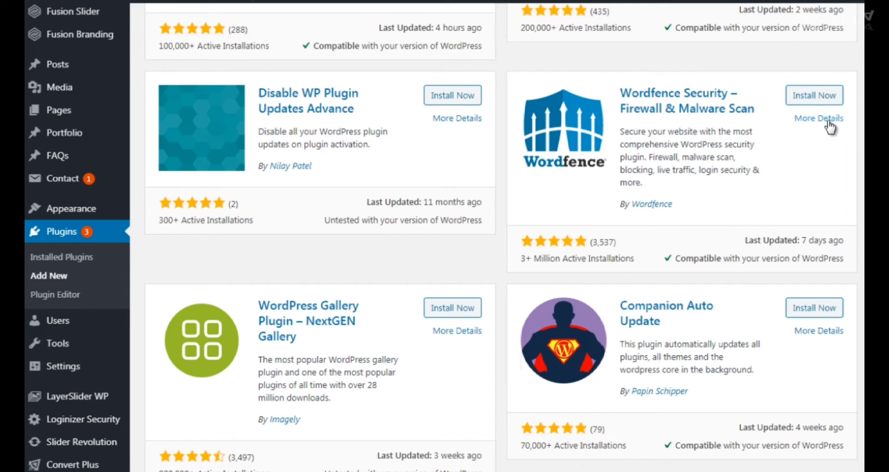
scroll(501, 236, "up", 6)
scroll(500, 232, "up", 5)
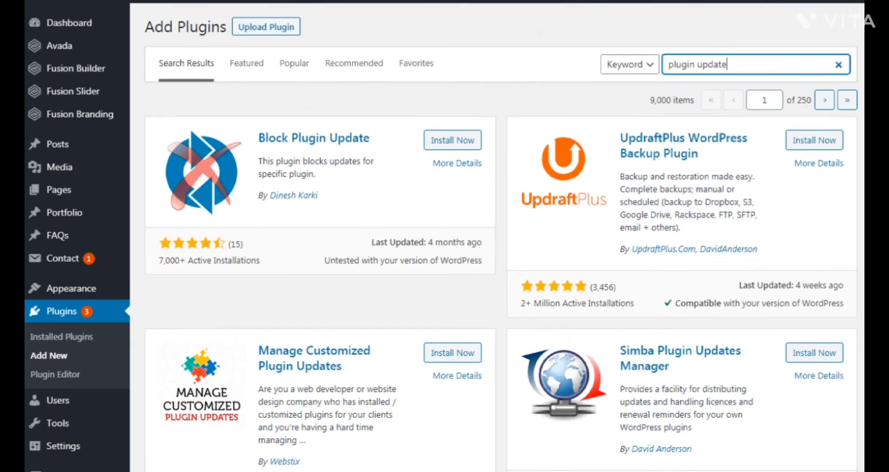
Step: Open the details of the Block Plugin Update plugin, check when it was last updated, and close them
left_click(468, 162)
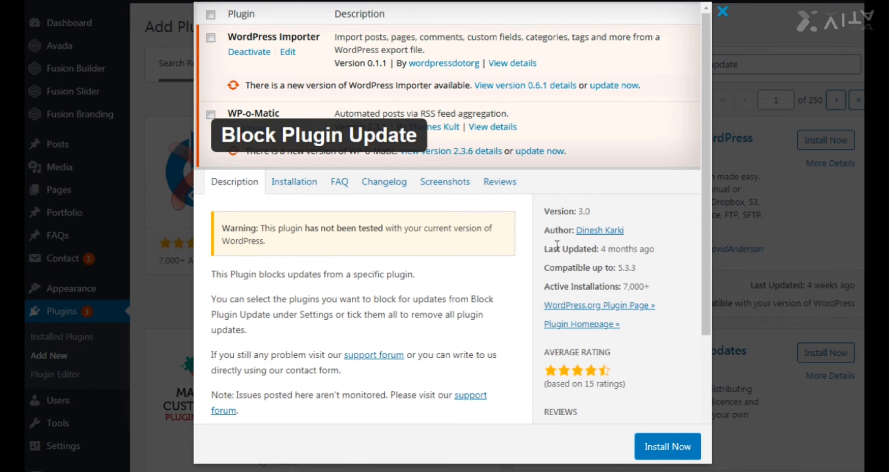
left_click_drag(544, 249, 677, 254)
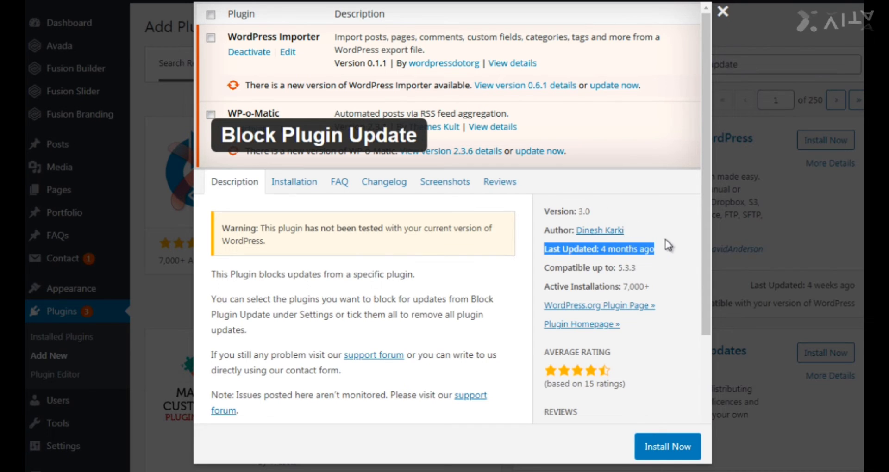
left_click(723, 13)
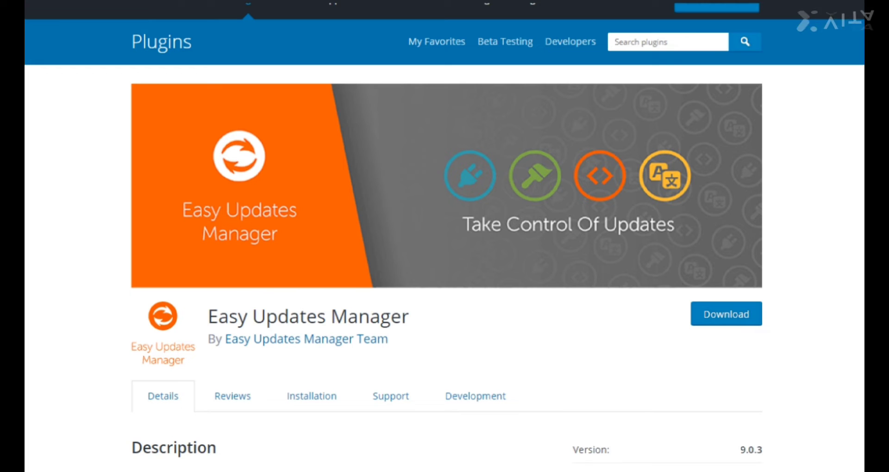
Step: Examine the Easy Updates Manager plugin page for its description, last update date, active installations and version requirements
scroll(445, 236, "down", 2)
scroll(445, 236, "down", 5)
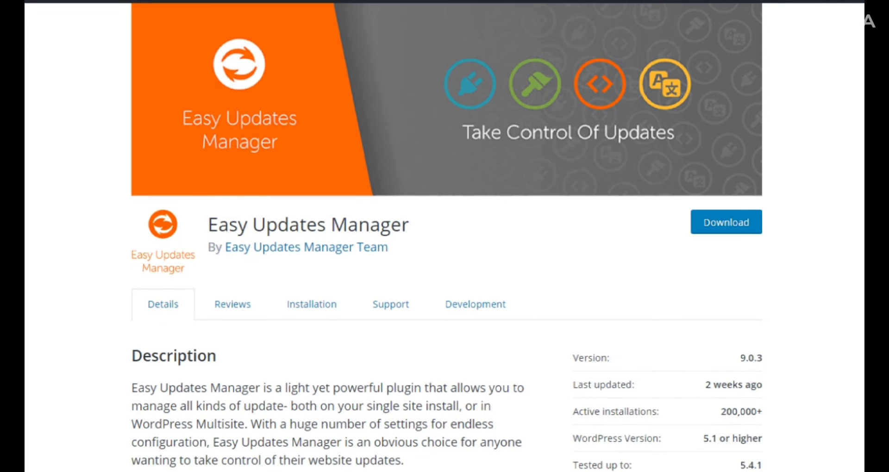
scroll(444, 236, "down", 1)
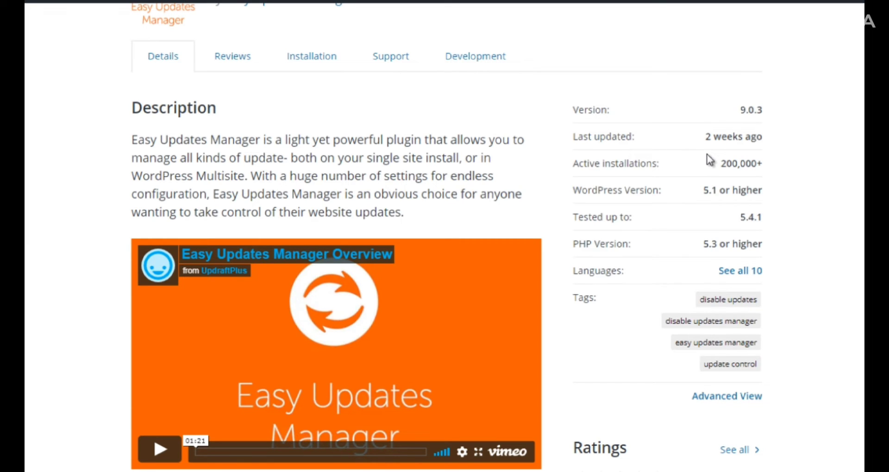
mouse_move(766, 139)
left_mouse_down()
mouse_move(714, 135)
mouse_move(765, 143)
left_mouse_up()
left_click(709, 135)
left_click(764, 138)
scroll(445, 236, "up", 1)
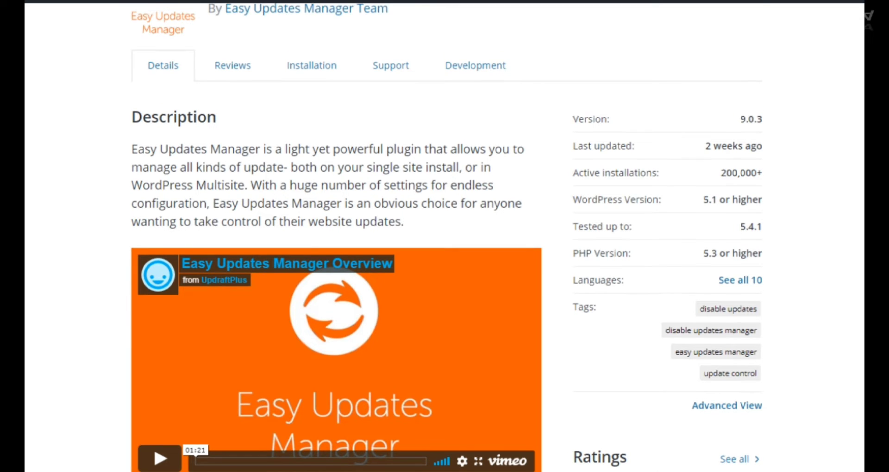
scroll(445, 236, "up", 1)
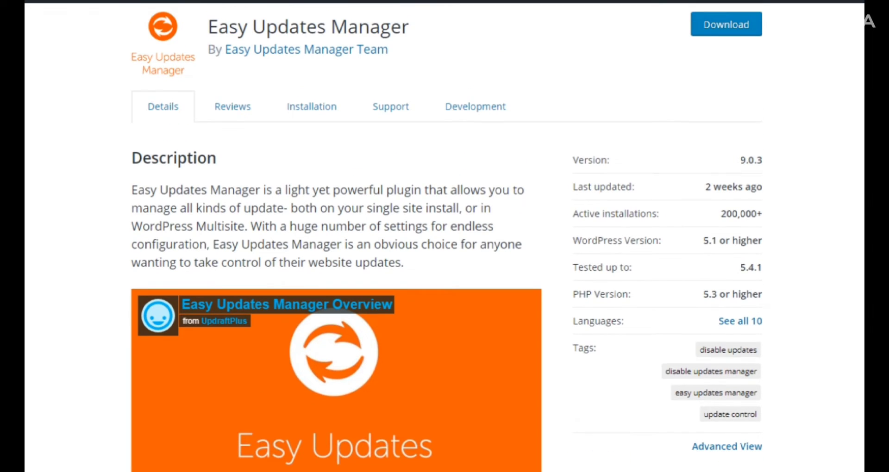
Step: Read through Easy Updates Manager's free and premium features, screenshots, FAQ and contributors
scroll(445, 236, "down", 10)
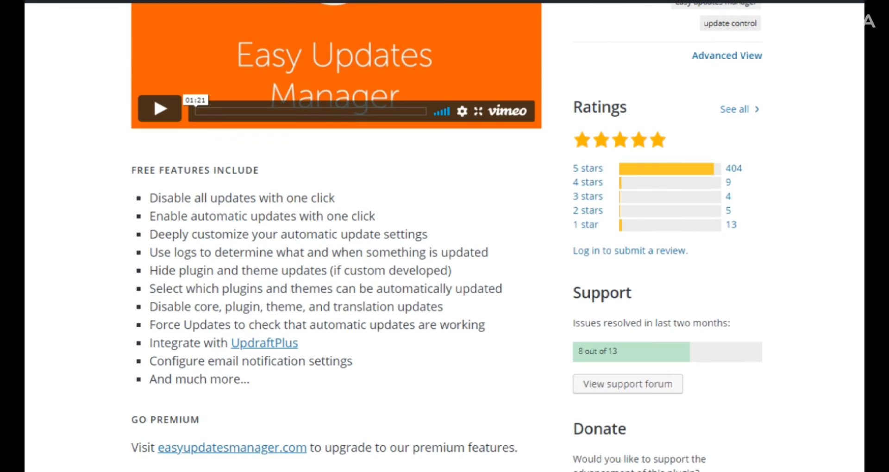
scroll(445, 236, "down", 4)
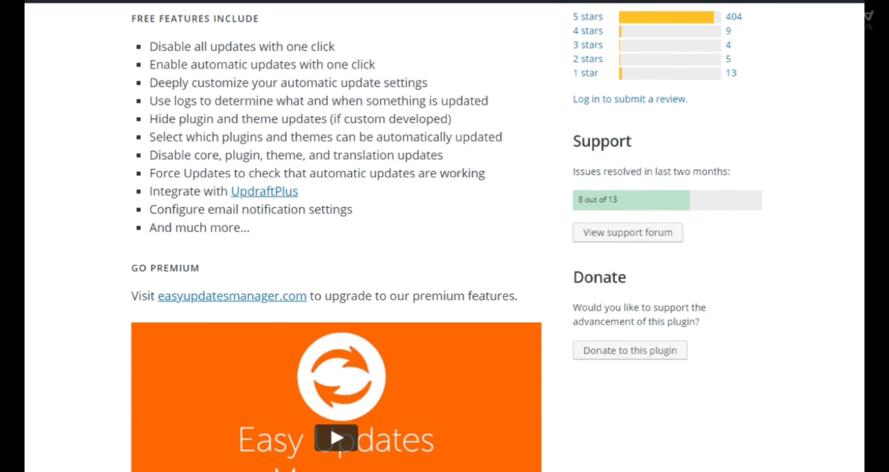
scroll(444, 237, "down", 16)
scroll(445, 236, "up", 3)
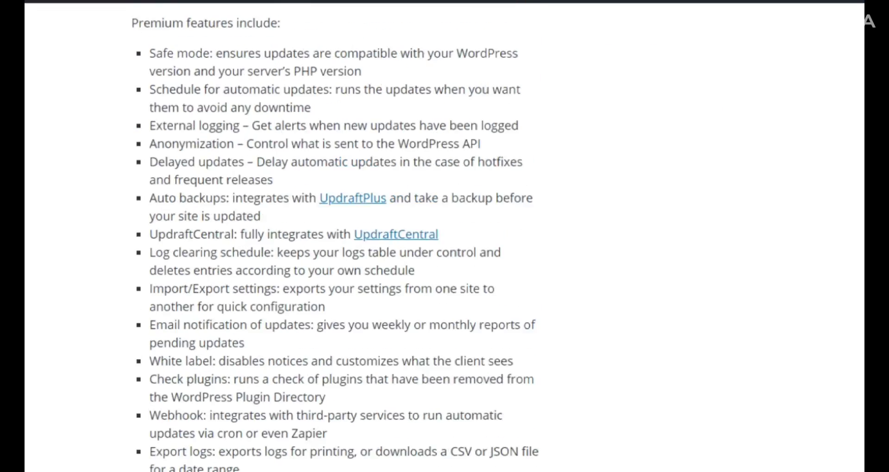
scroll(444, 237, "down", 20)
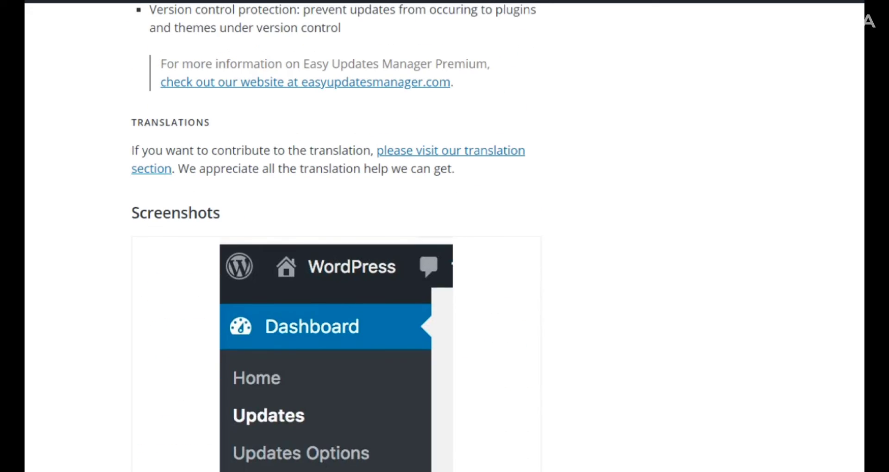
scroll(445, 236, "down", 8)
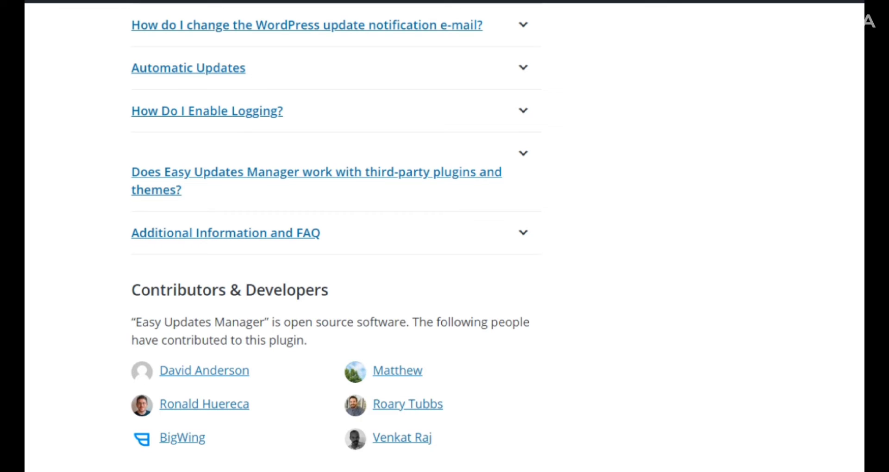
scroll(445, 236, "up", 20)
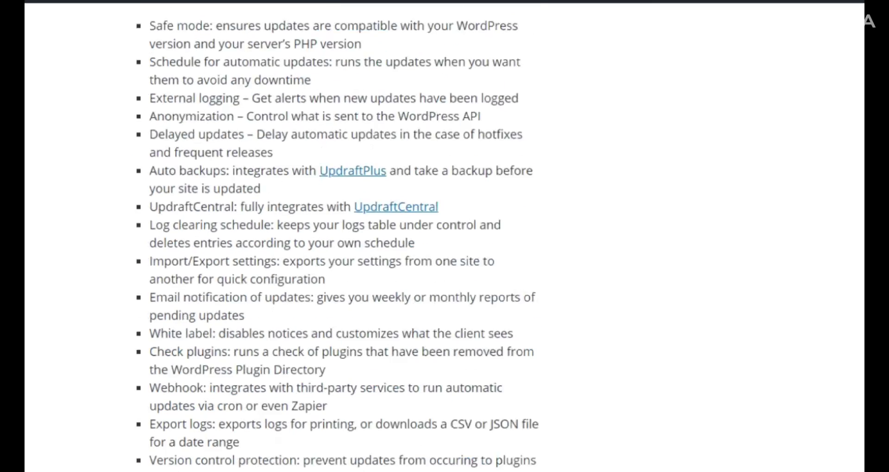
Step: Copy the name Easy Updates Manager from its plugin page and search for it in the site's Add Plugins directory
scroll(445, 236, "up", 15)
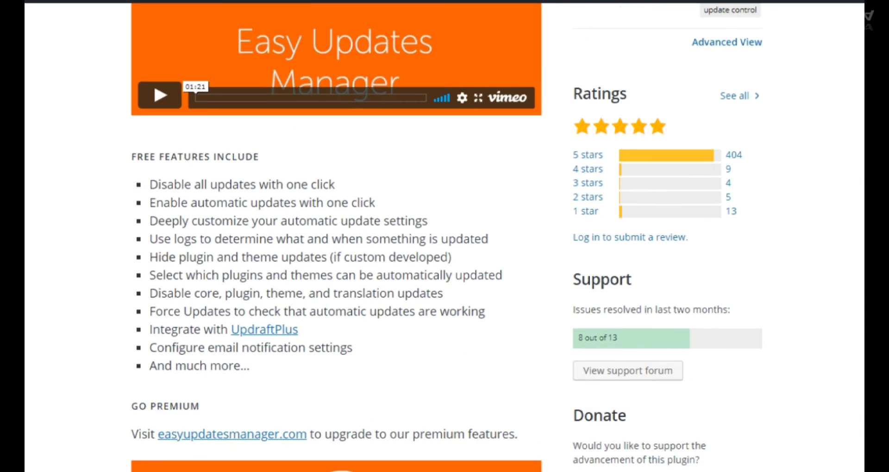
scroll(444, 236, "up", 5)
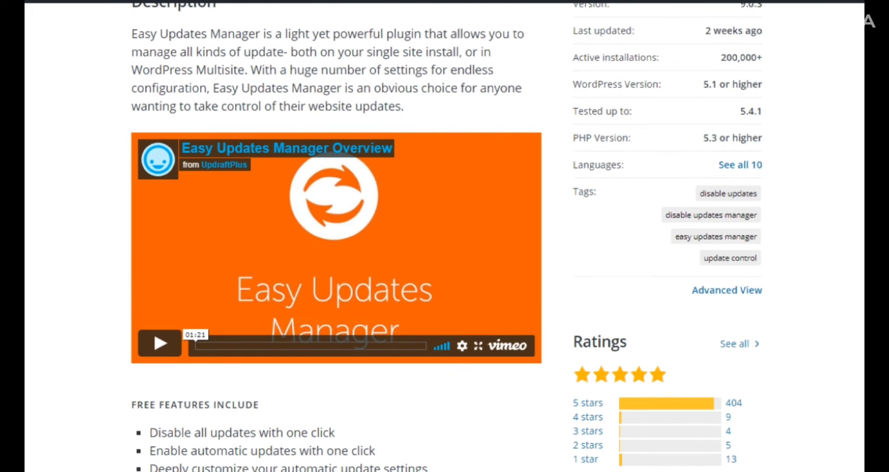
scroll(445, 236, "up", 1)
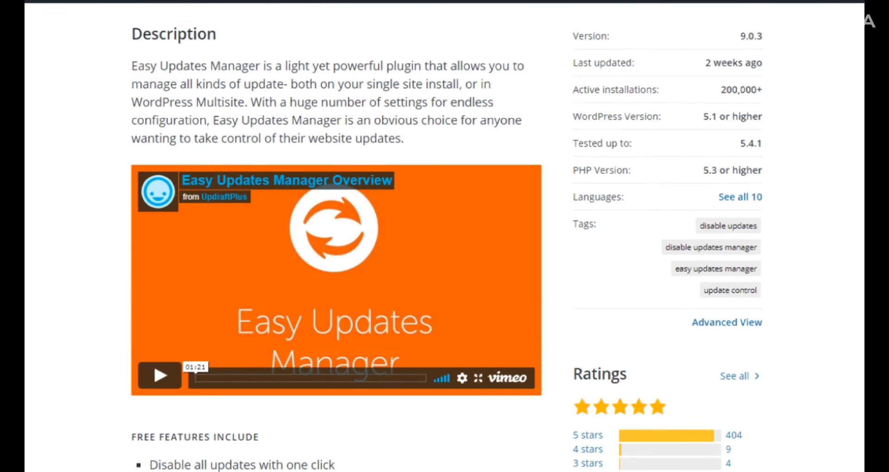
scroll(445, 236, "down", 1)
scroll(445, 236, "down", 1)
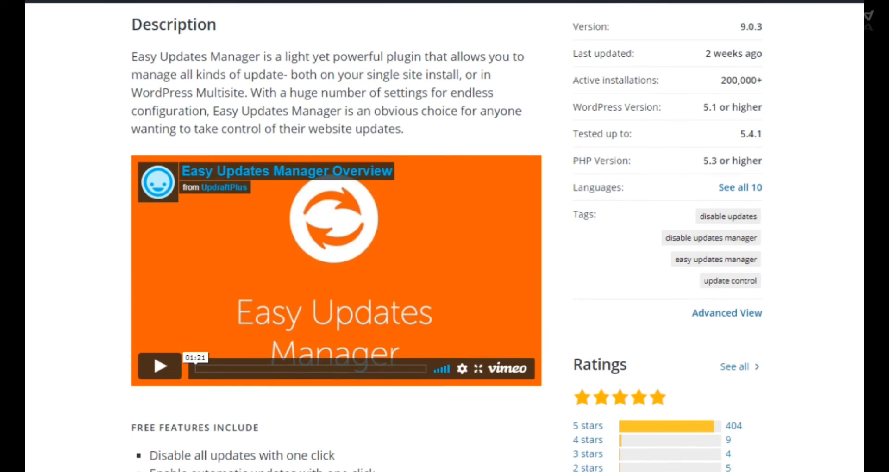
scroll(445, 237, "up", 5)
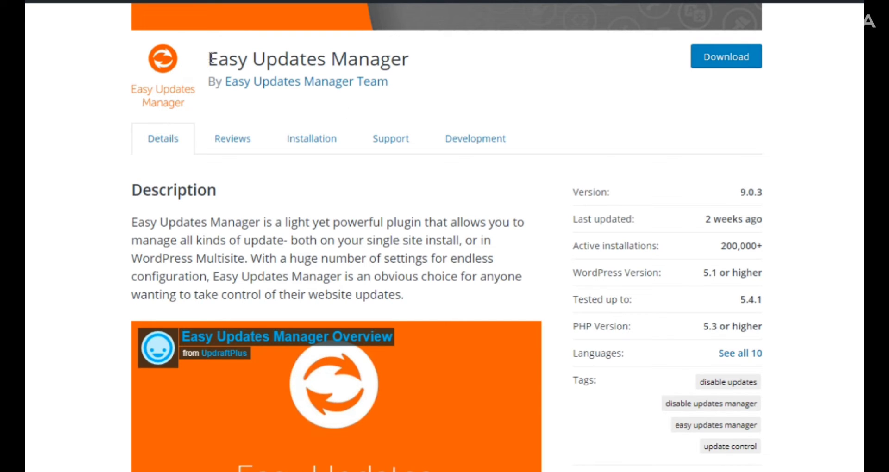
left_click_drag(209, 59, 421, 77)
key("ctrl+c")
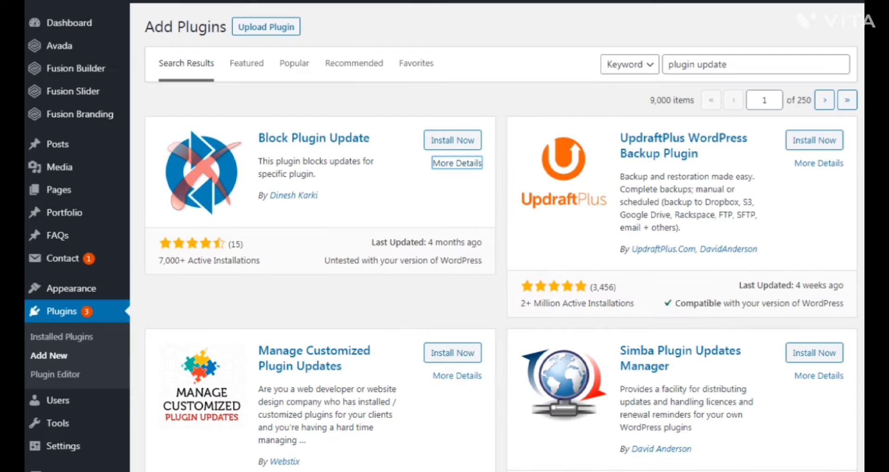
left_click_drag(738, 67, 650, 69)
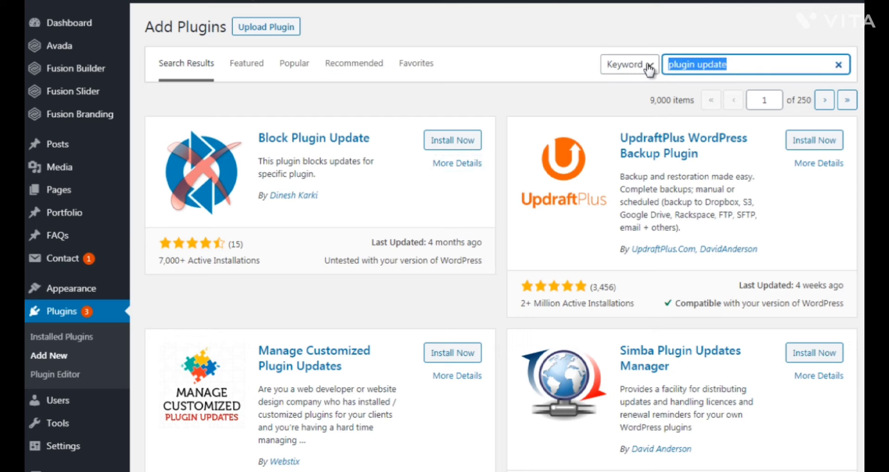
key("ctrl+v")
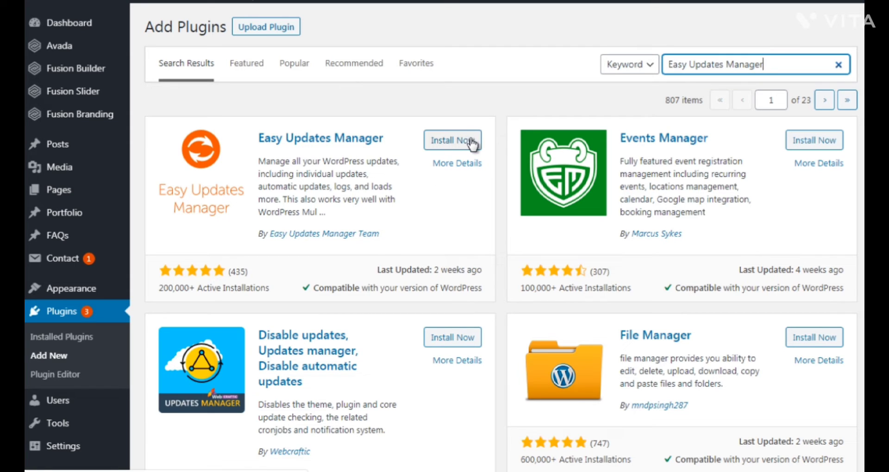
Step: Install and activate the Easy Updates Manager plugin and dismiss the notice about required plugin updates
left_click(499, 109)
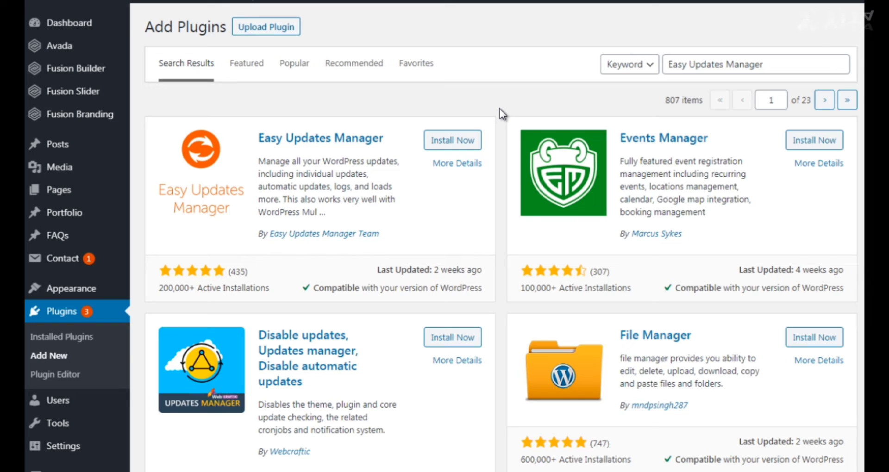
left_click(465, 149)
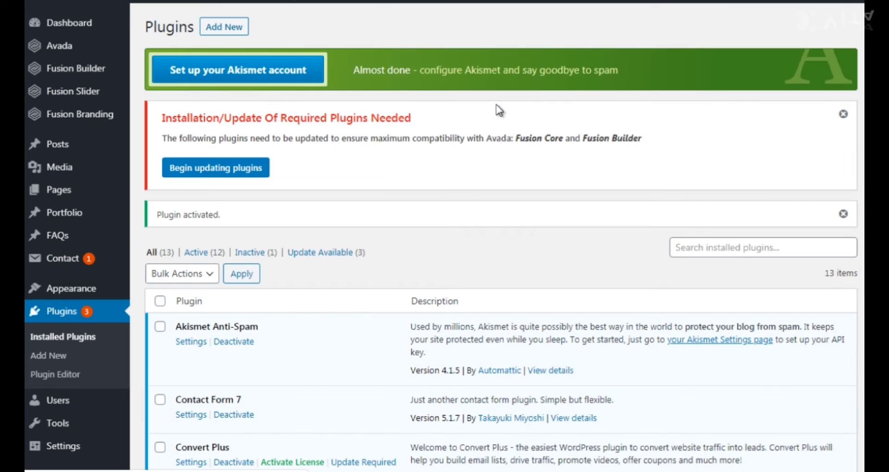
left_click(844, 114)
Step: Open Easy Updates Manager's configuration from the installed plugins and dismiss the required plugins notice and the thank-you notice
scroll(846, 122, "down", 5)
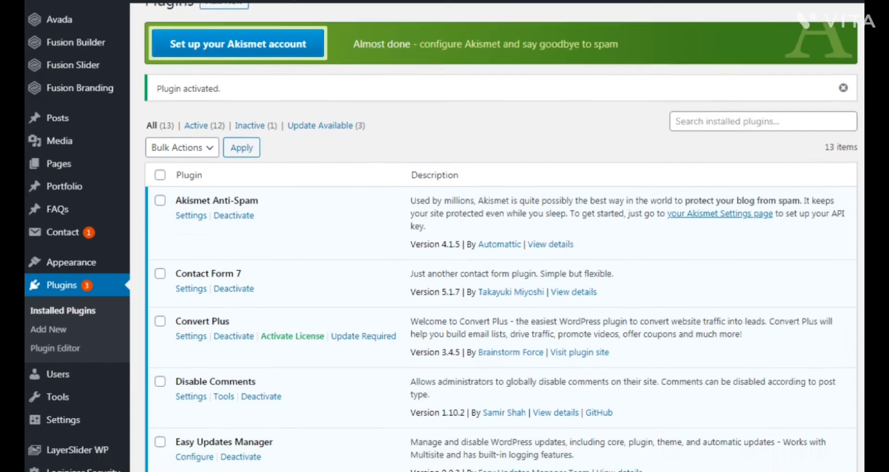
scroll(502, 238, "down", 1)
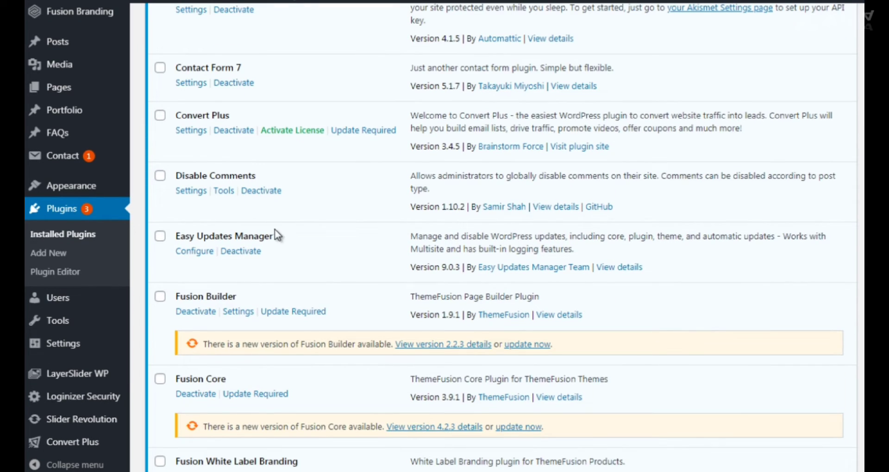
mouse_move(98, 352)
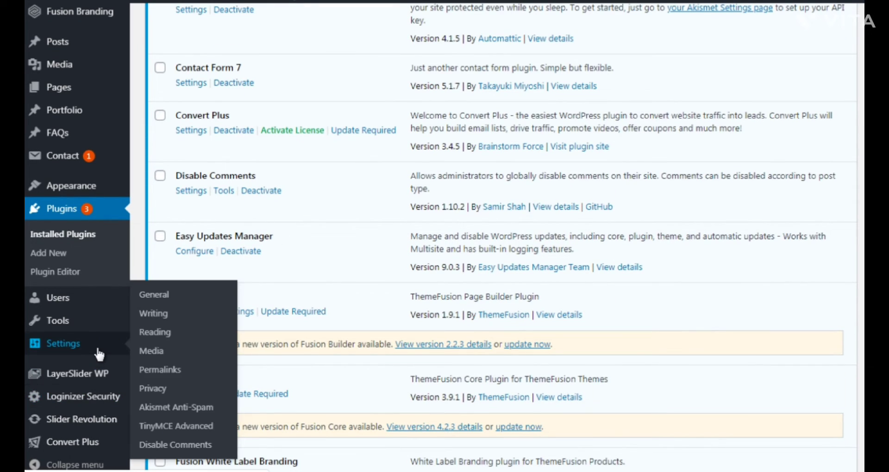
mouse_move(95, 321)
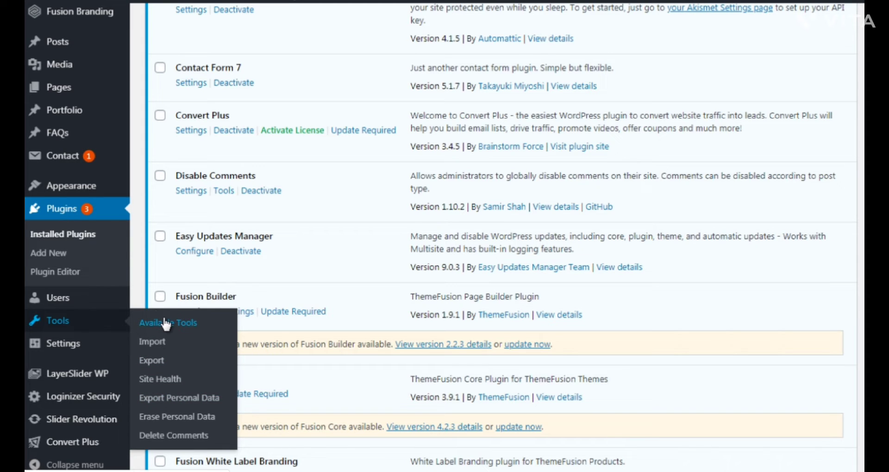
left_click(198, 253)
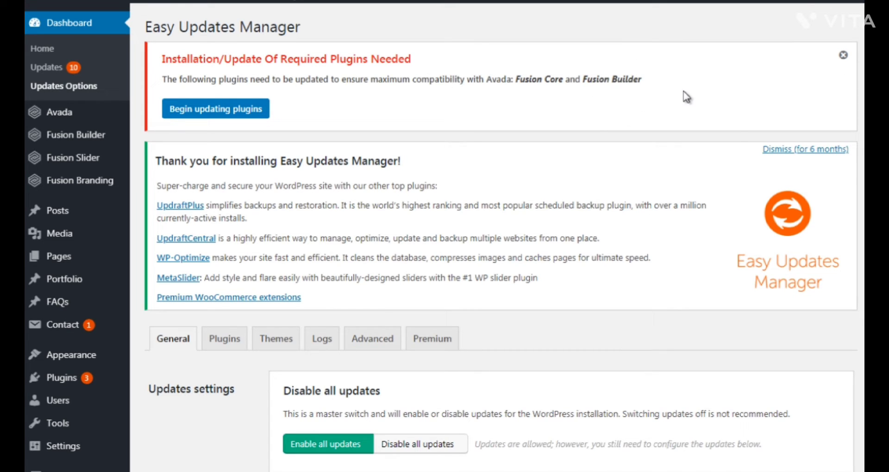
left_click(843, 55)
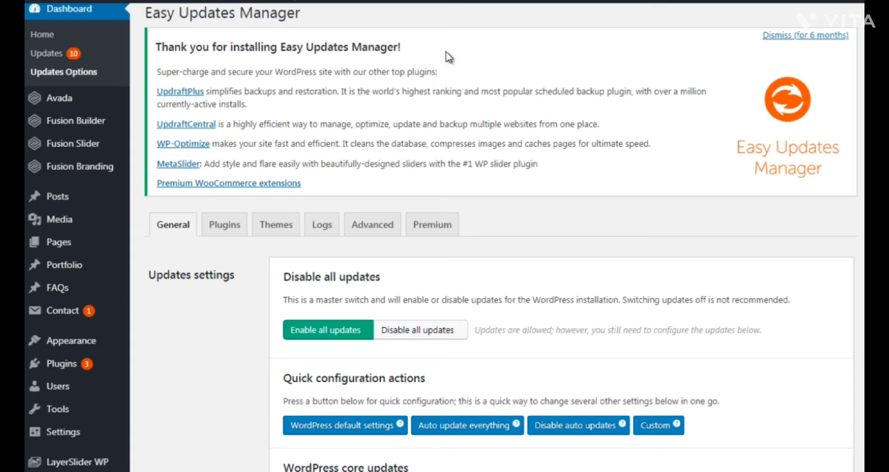
left_click(797, 36)
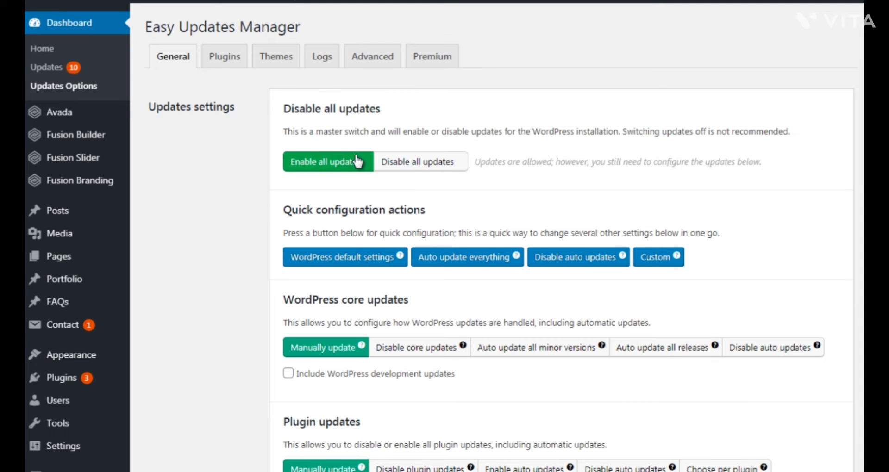
Step: Try the master switch by disabling all updates and enabling them again
left_click(411, 162)
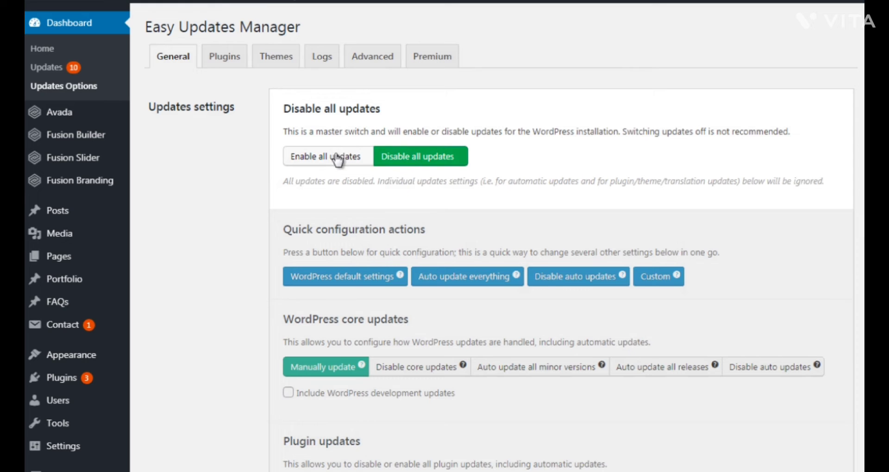
left_click(339, 156)
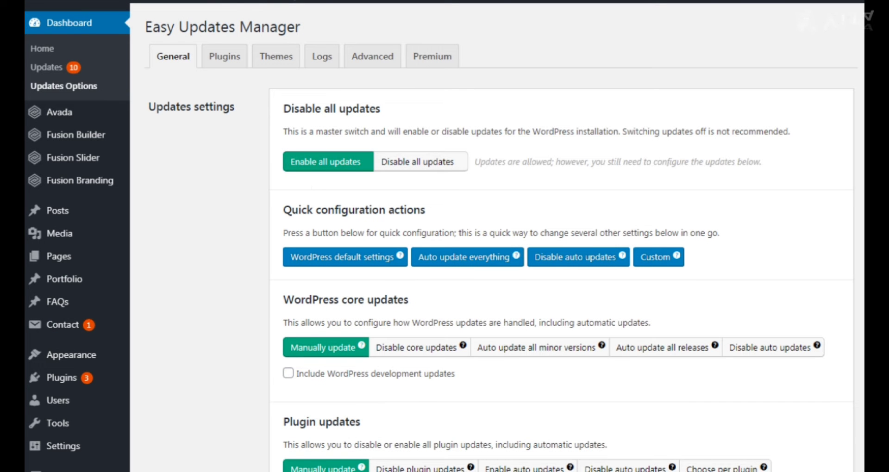
Step: Try the WordPress default settings quick configuration and replace it with Auto update everything
scroll(418, 166, "down", 2)
scroll(445, 236, "down", 5)
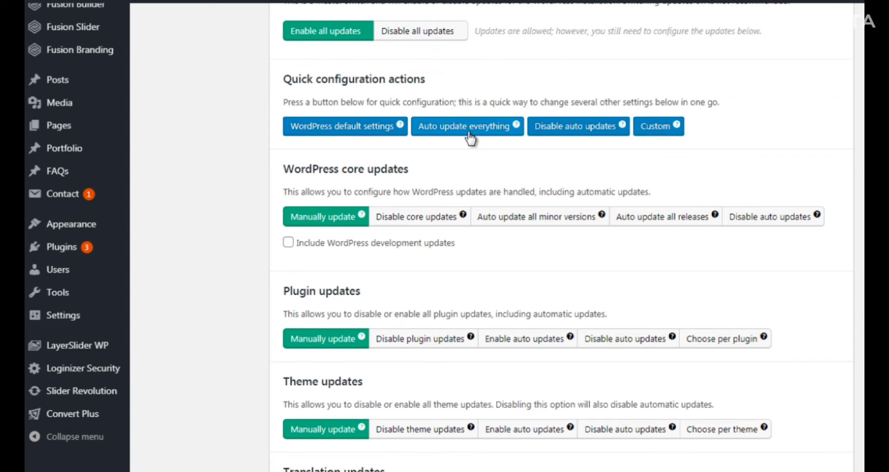
left_click(356, 128)
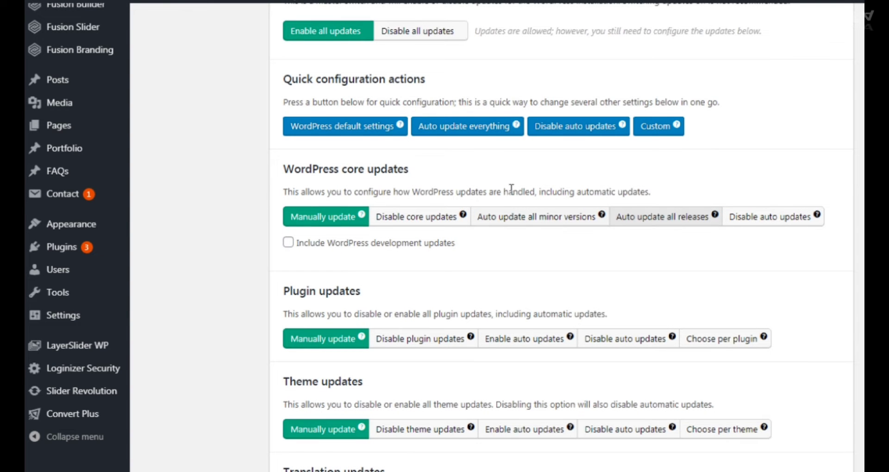
mouse_move(400, 127)
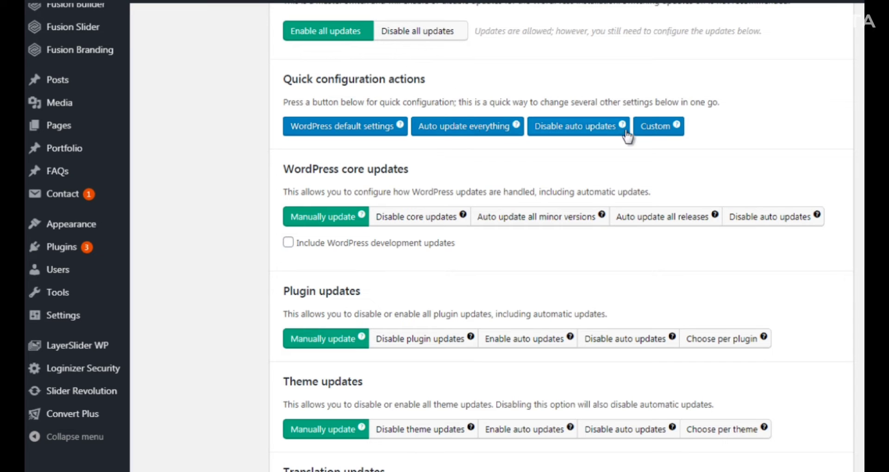
left_click(473, 134)
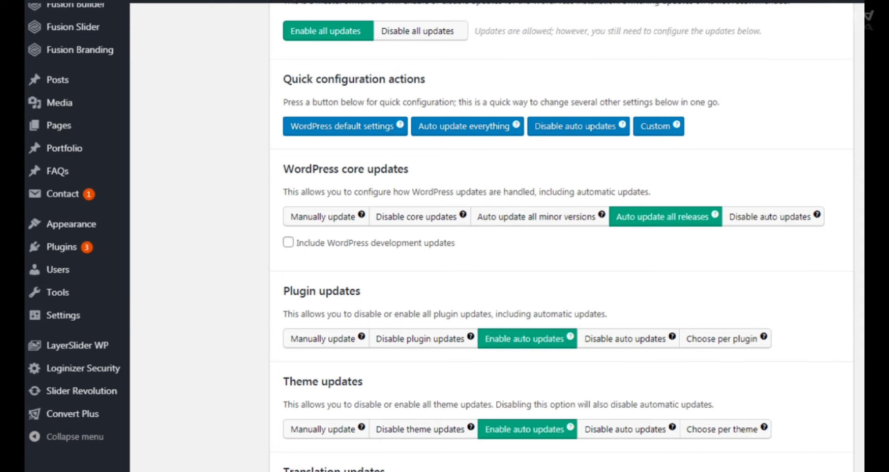
Step: Review the core, plugin and theme update settings and set translation updates to Disable auto updates
scroll(343, 176, "down", 1)
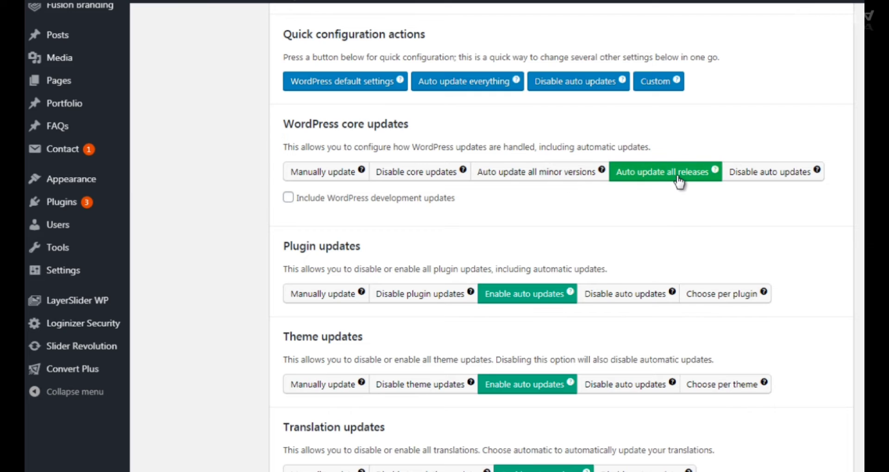
mouse_move(715, 173)
scroll(445, 237, "down", 3)
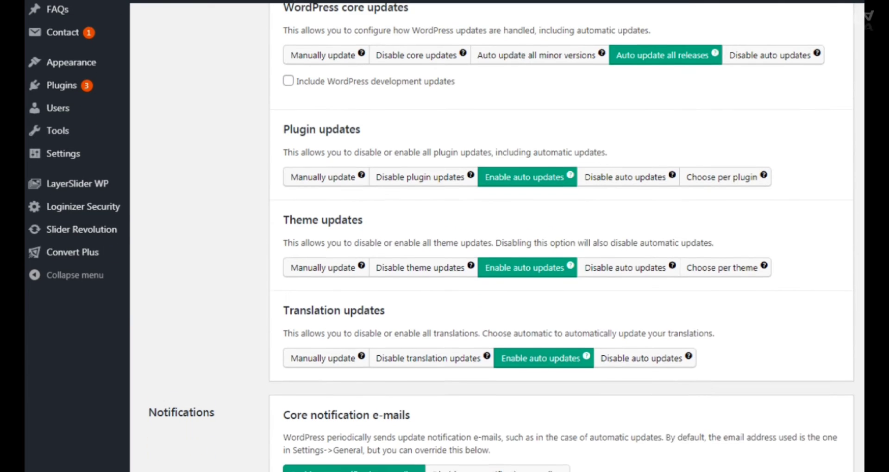
scroll(378, 74, "down", 2)
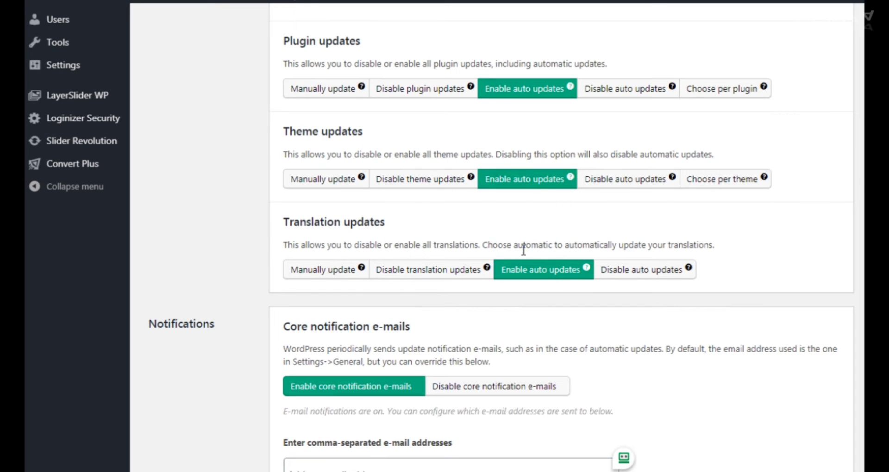
left_click(619, 274)
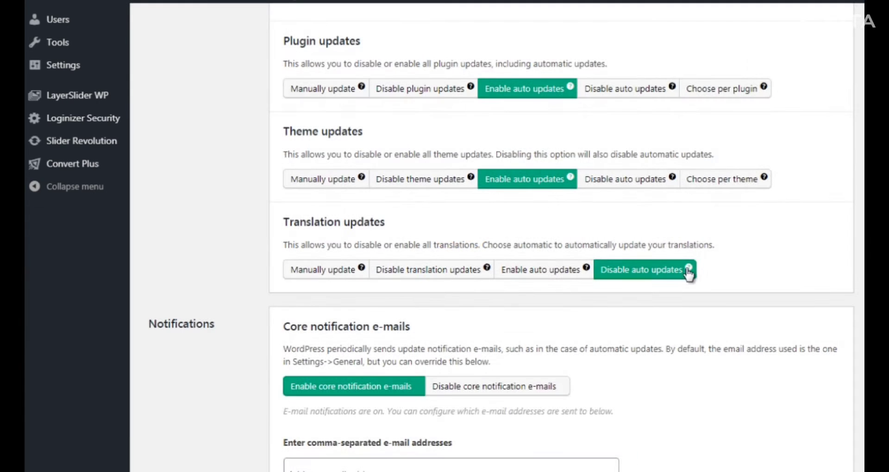
Step: Open Easy Updates Manager's plugin update options and set updates for the Convert Plus plugin to Blocked
scroll(662, 158, "down", 3)
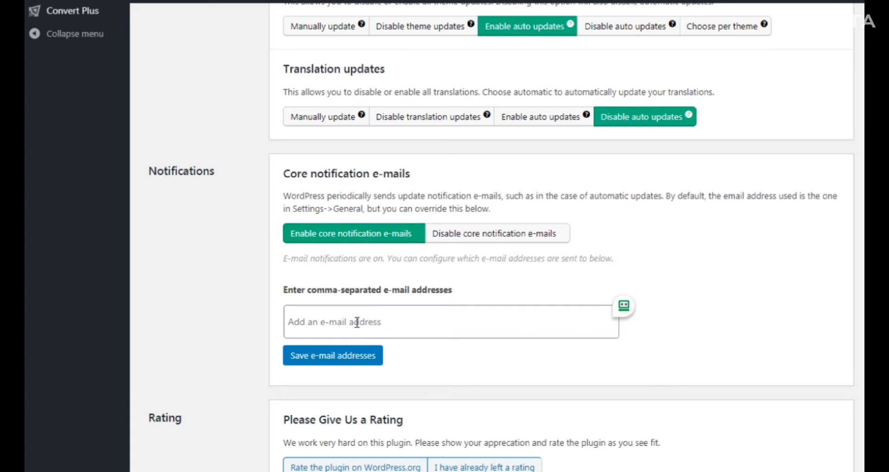
scroll(499, 241, "down", 3)
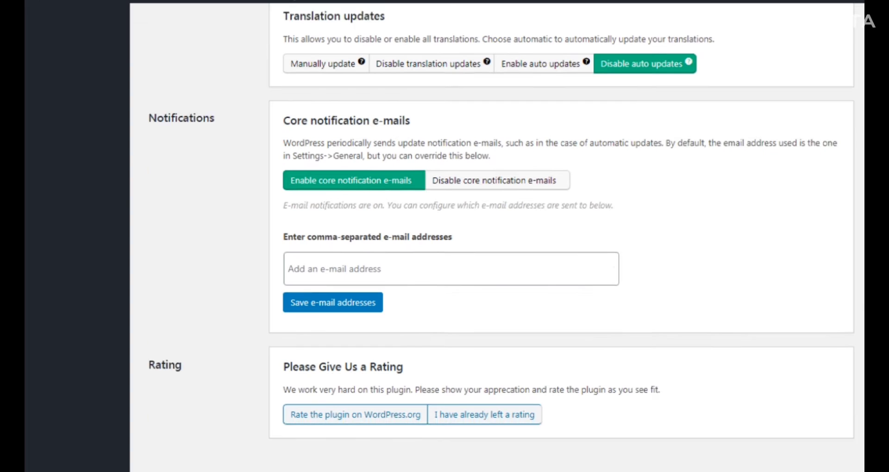
scroll(498, 241, "up", 4)
scroll(499, 241, "up", 8)
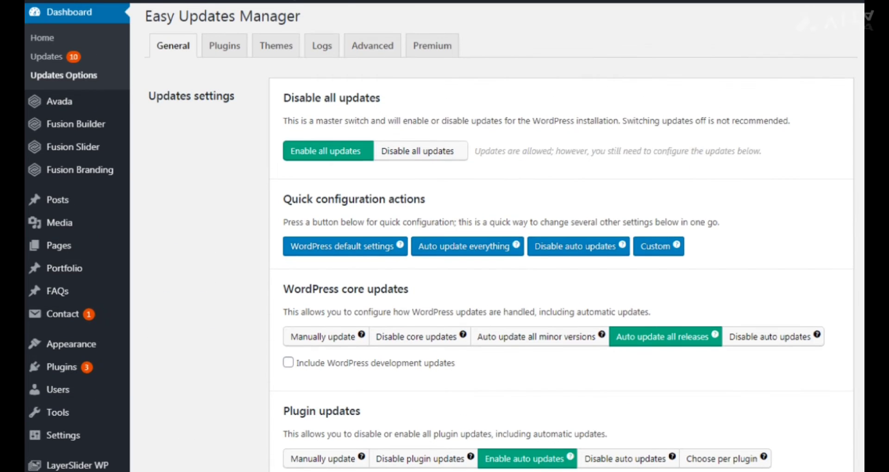
left_click(226, 55)
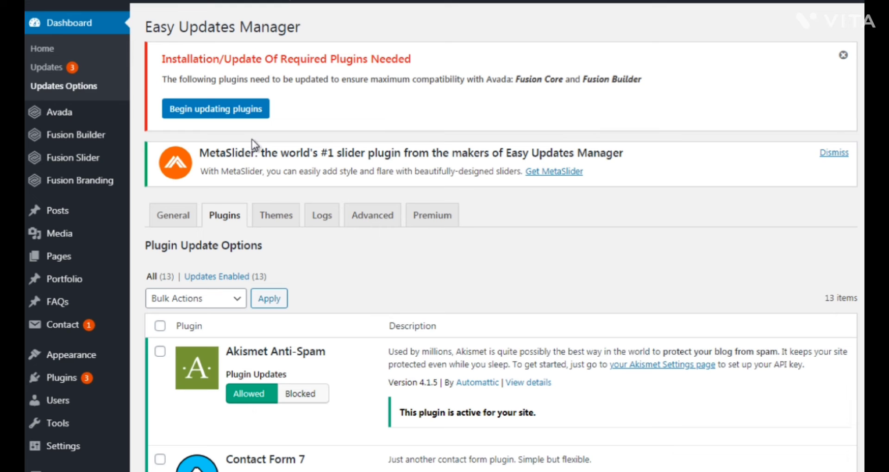
scroll(502, 240, "down", 7)
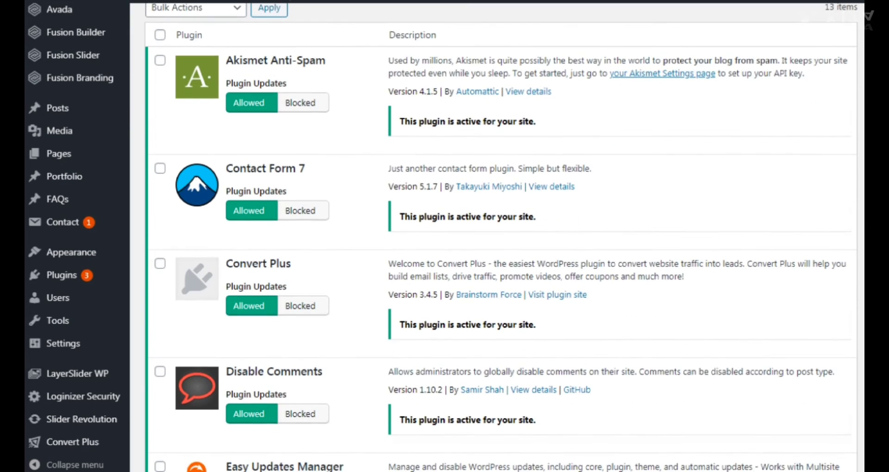
scroll(502, 241, "up", 6)
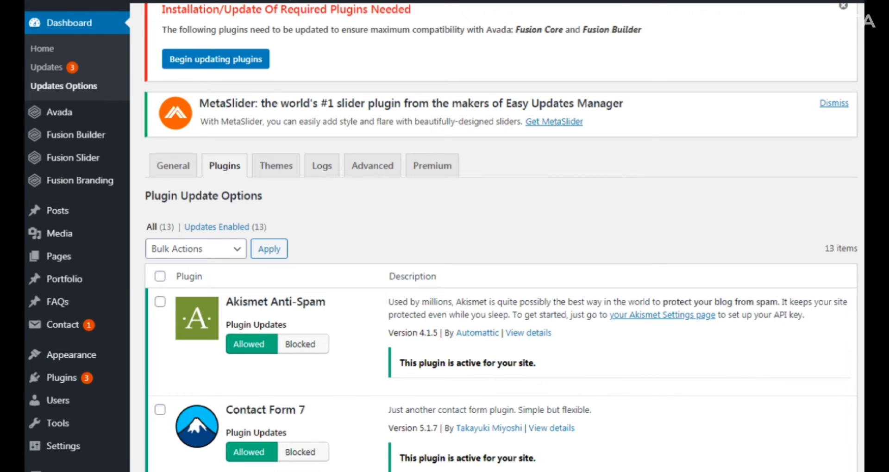
scroll(263, 78, "down", 6)
scroll(263, 78, "up", 1)
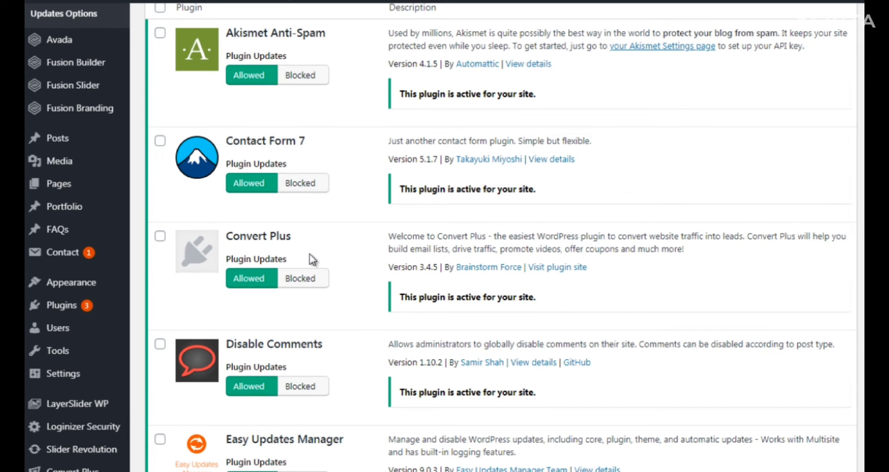
left_click(301, 278)
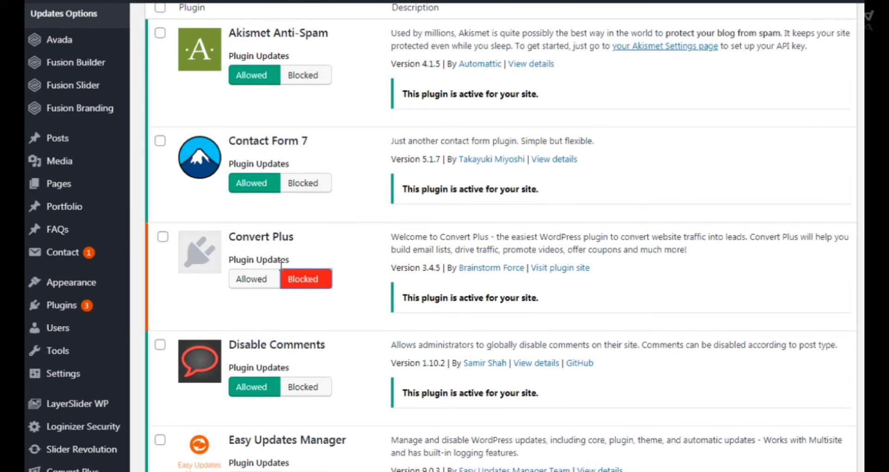
Step: Set updates for the Convert Plus plugin back to Allowed and review the theme update options
left_click(250, 279)
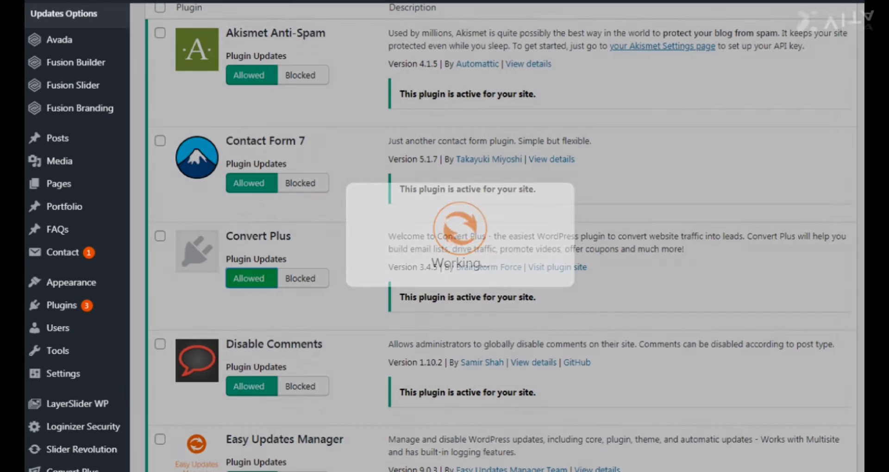
scroll(502, 236, "up", 7)
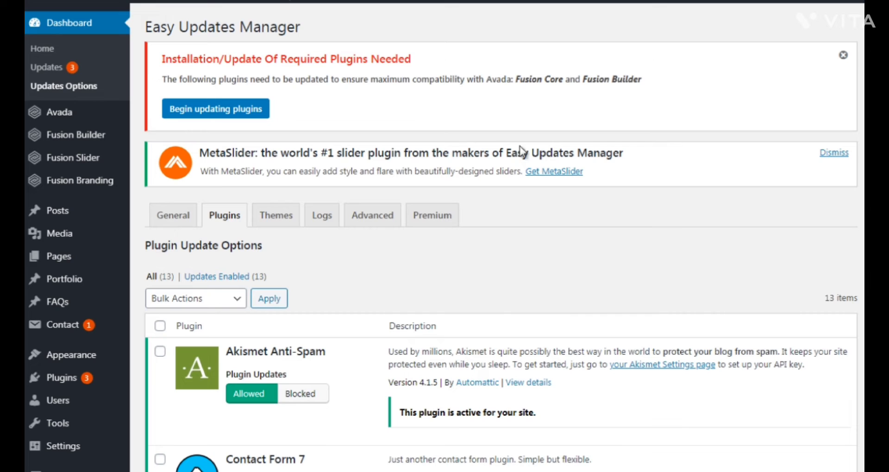
left_click(280, 218)
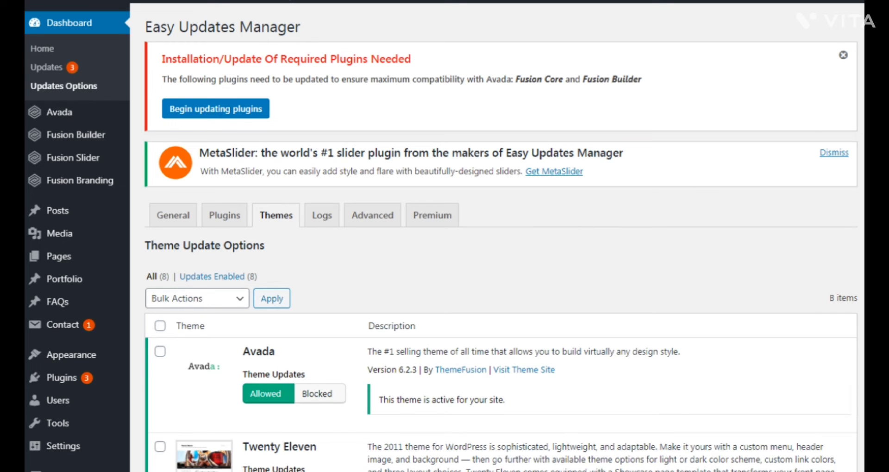
scroll(417, 101, "down", 2)
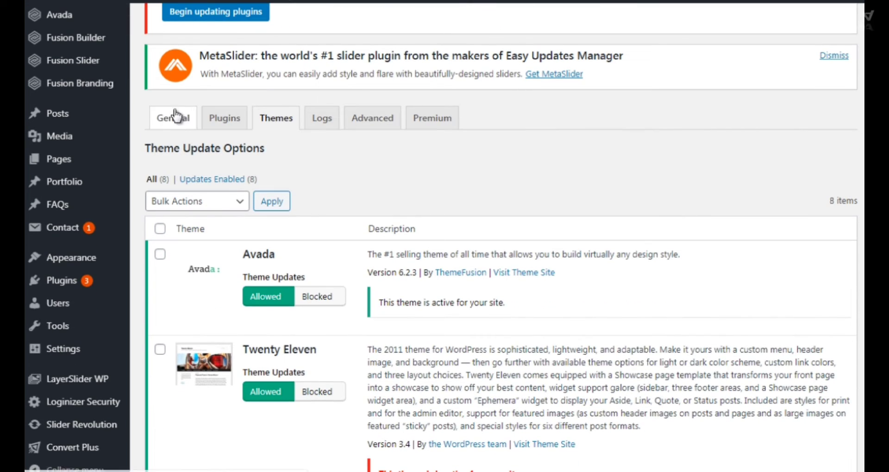
Step: Return to Easy Updates Manager's general settings and dismiss the notice asking to rate the plugin
left_click(176, 116)
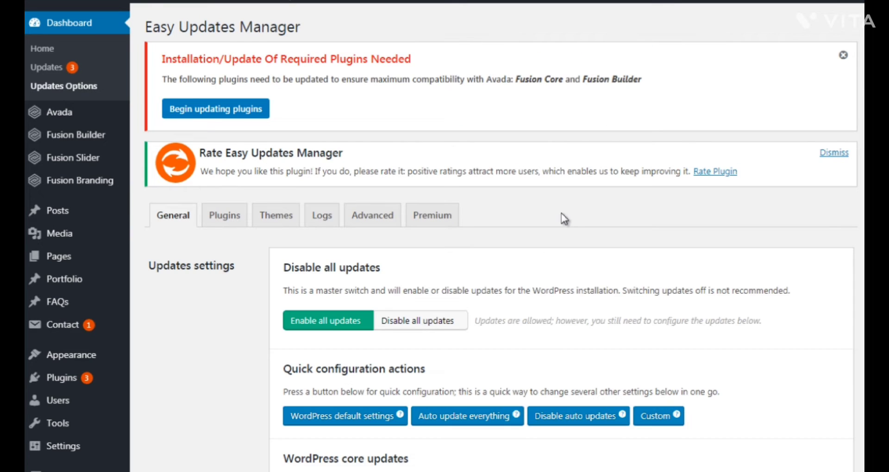
left_click(837, 154)
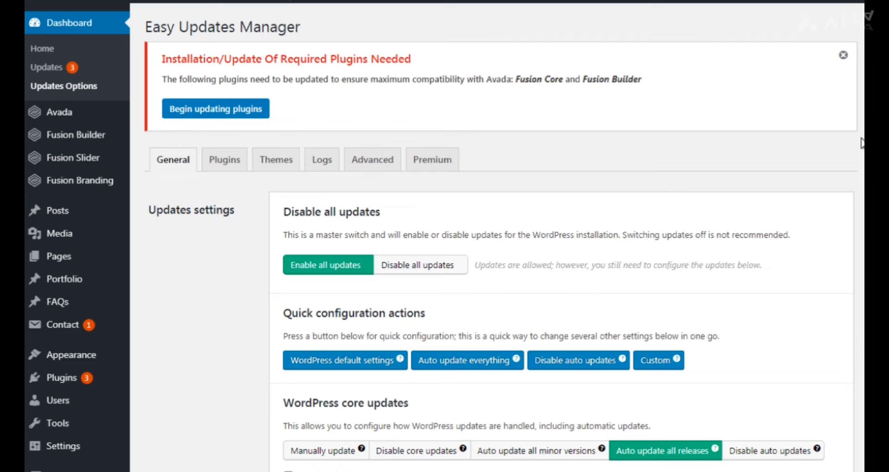
scroll(862, 144, "down", 3)
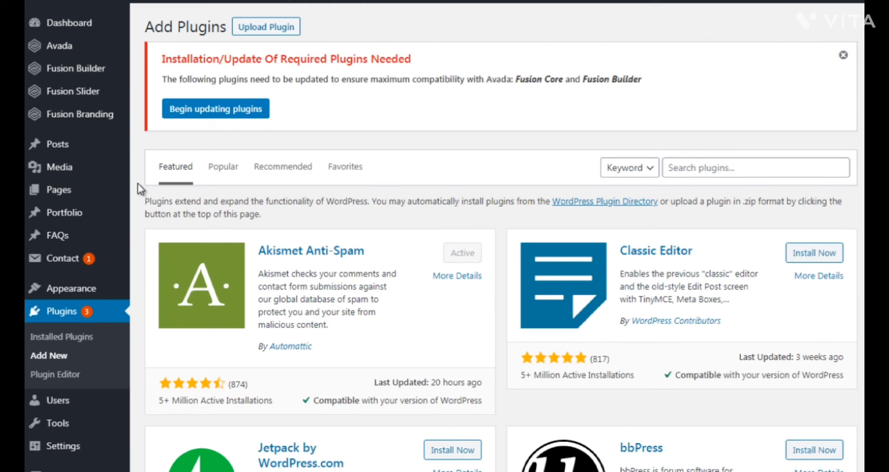
Step: Search the plugin directory for WP Rollback, then install and activate it
left_click(684, 167)
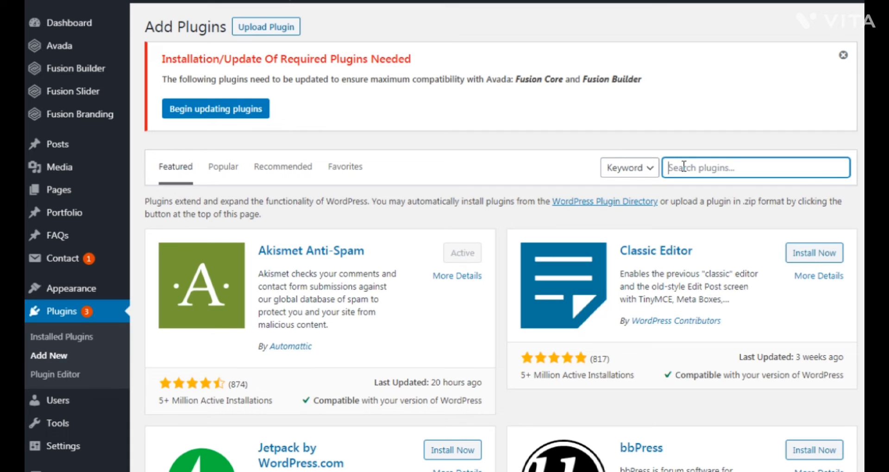
type("WP Rollback")
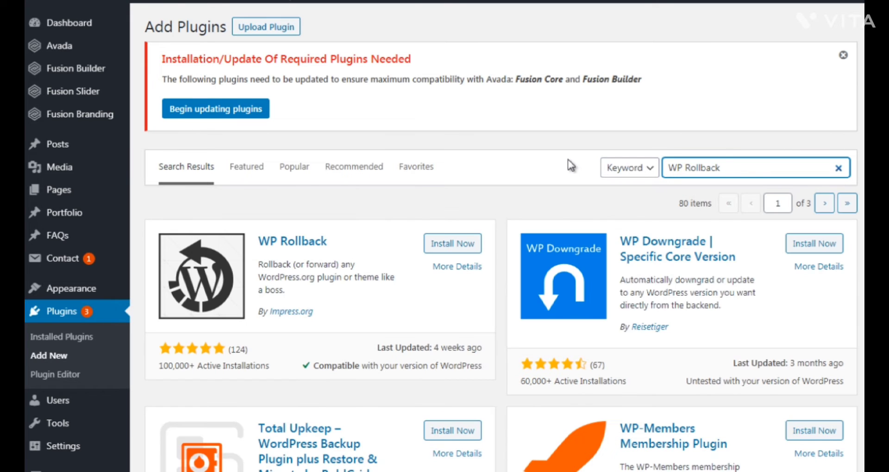
left_click(460, 246)
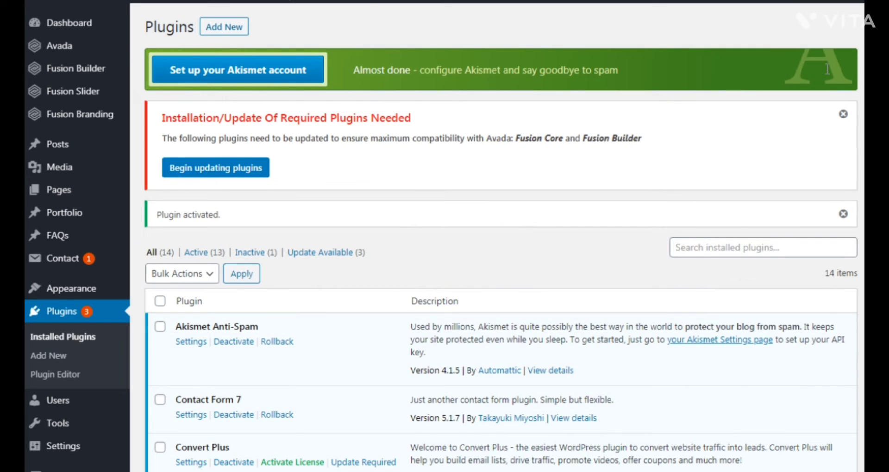
Step: Dismiss the required plugins notice and examine the installed plugins list for the Rollback links on each plugin
left_click(845, 116)
scroll(500, 236, "down", 2)
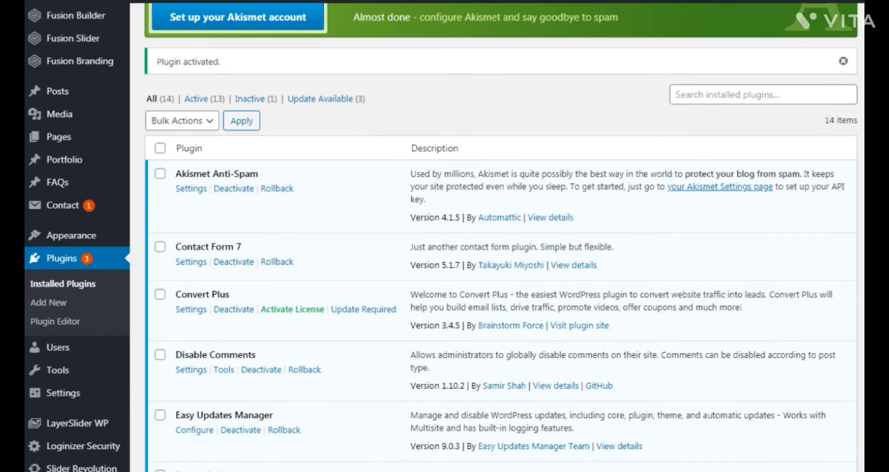
scroll(500, 236, "up", 1)
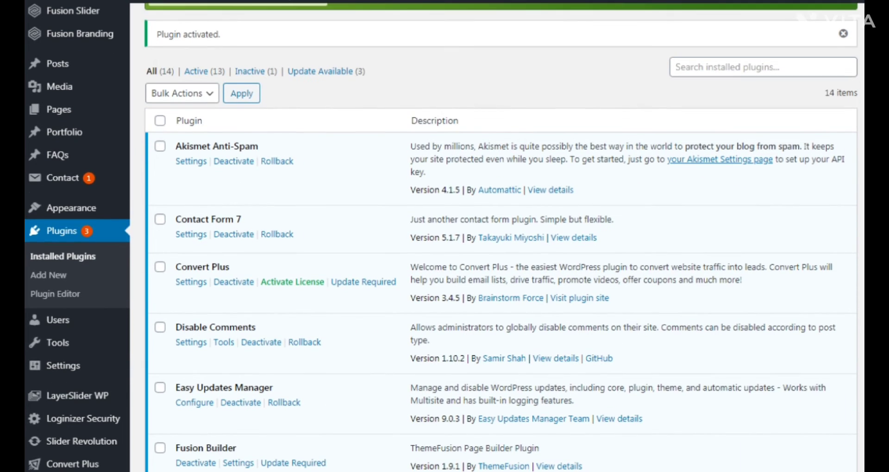
scroll(500, 236, "down", 1)
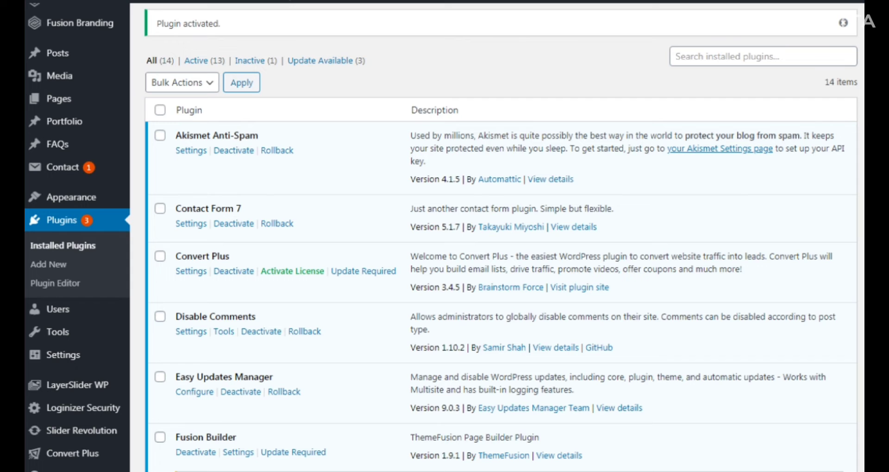
scroll(500, 259, "down", 5)
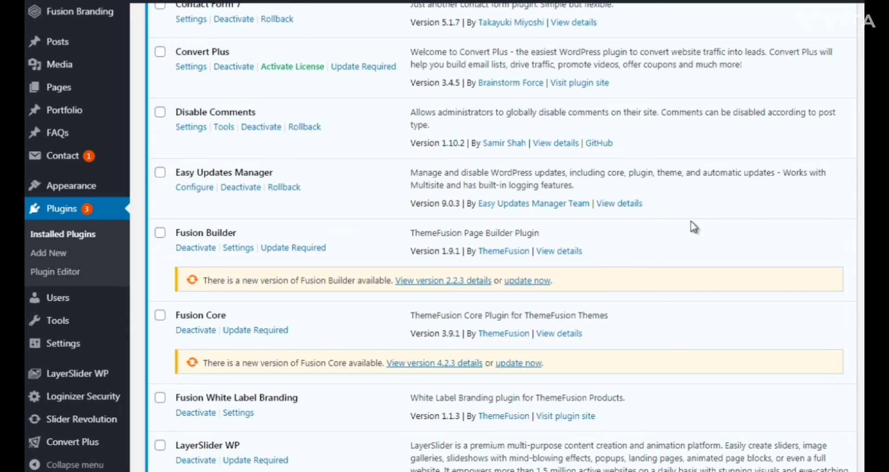
scroll(808, 201, "down", 8)
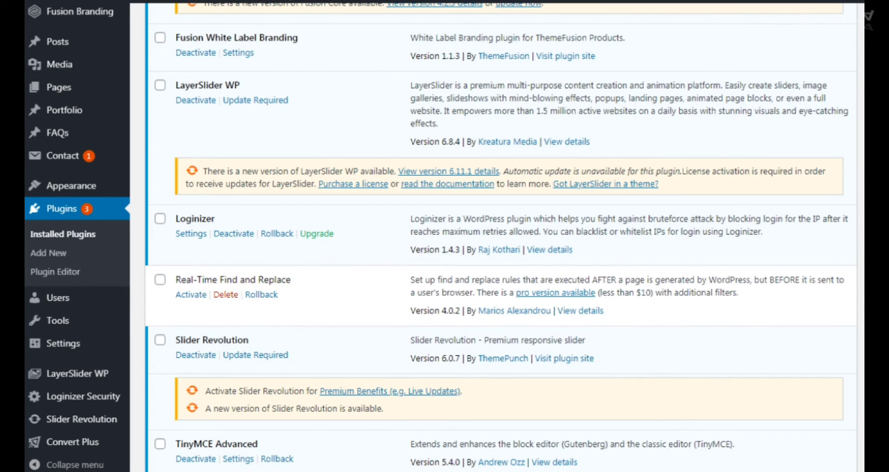
scroll(500, 238, "down", 3)
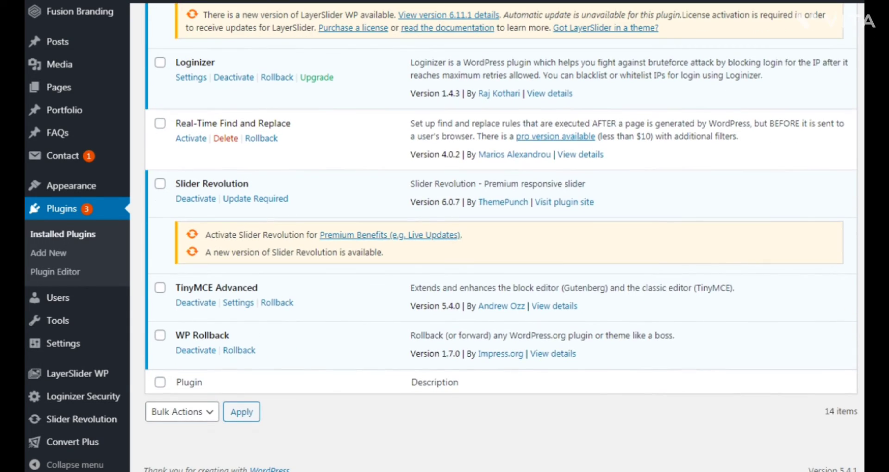
mouse_move(100, 351)
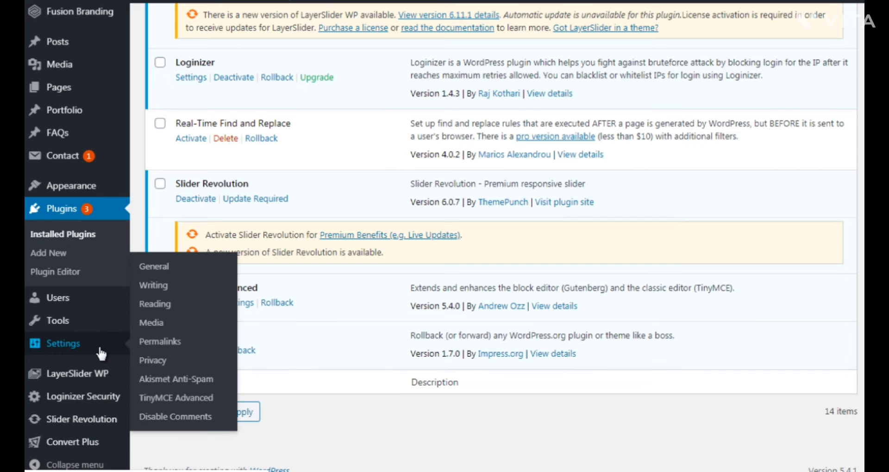
mouse_move(98, 320)
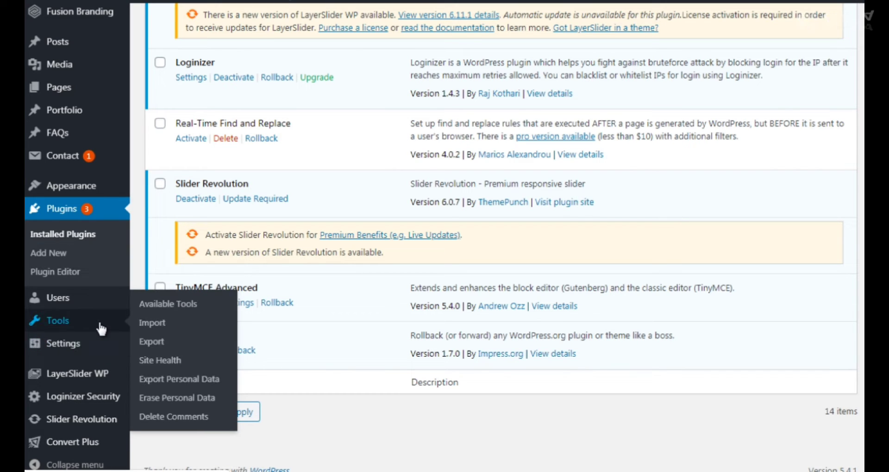
mouse_move(103, 437)
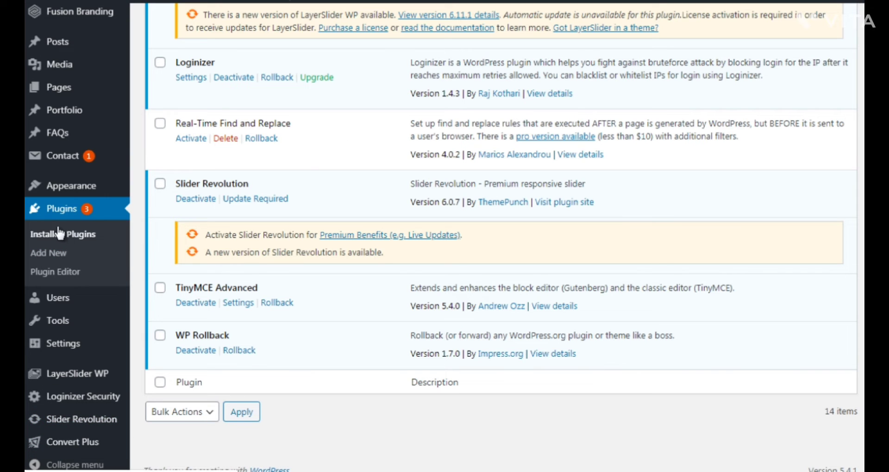
scroll(549, 174, "up", 10)
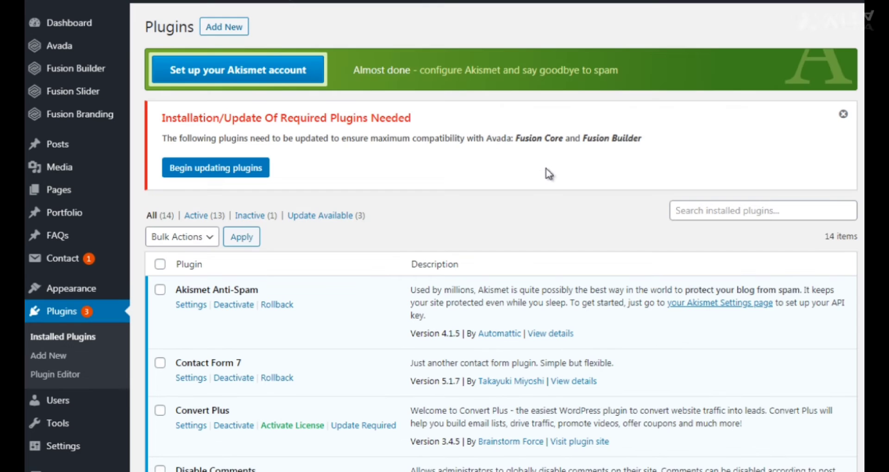
scroll(814, 207, "down", 11)
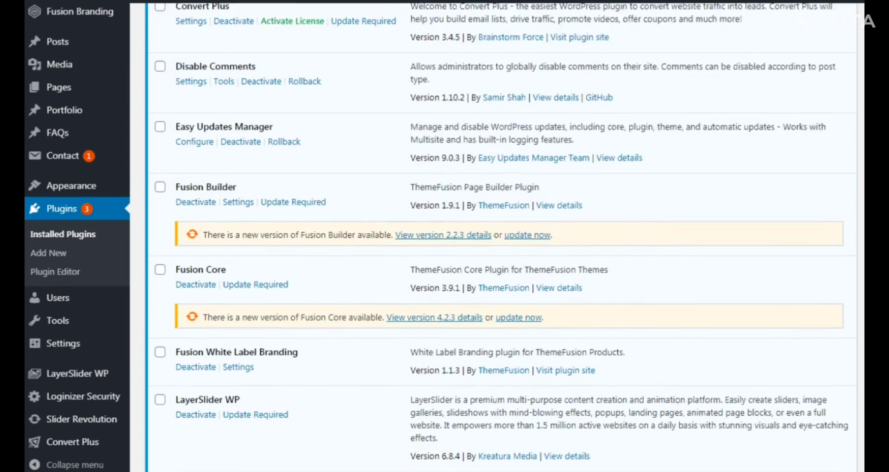
scroll(813, 207, "up", 5)
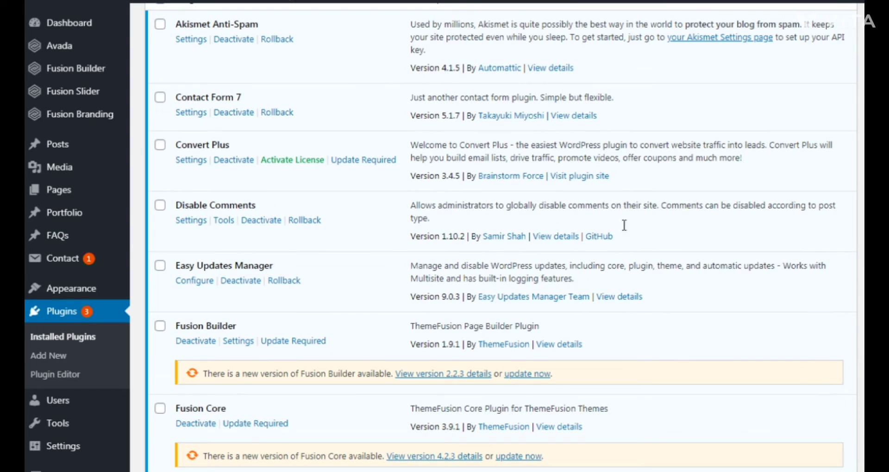
Step: Open the Akismet website from the Akismet plugin and view its pricing
left_click(190, 283)
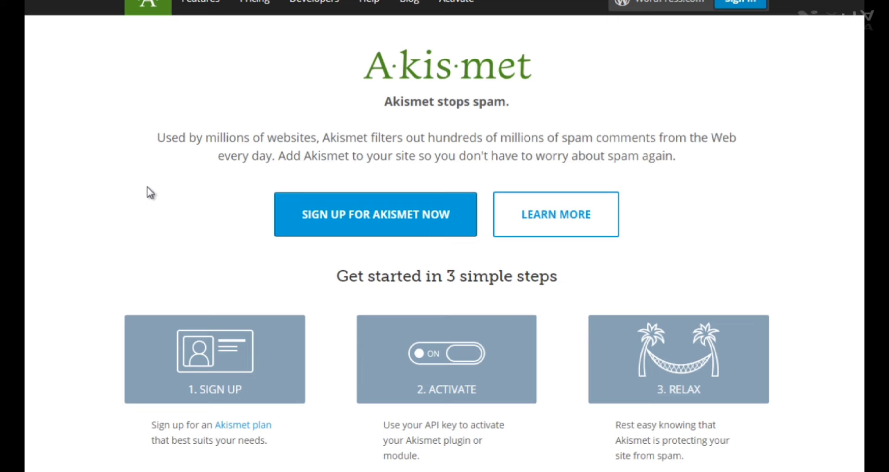
left_click(255, 5)
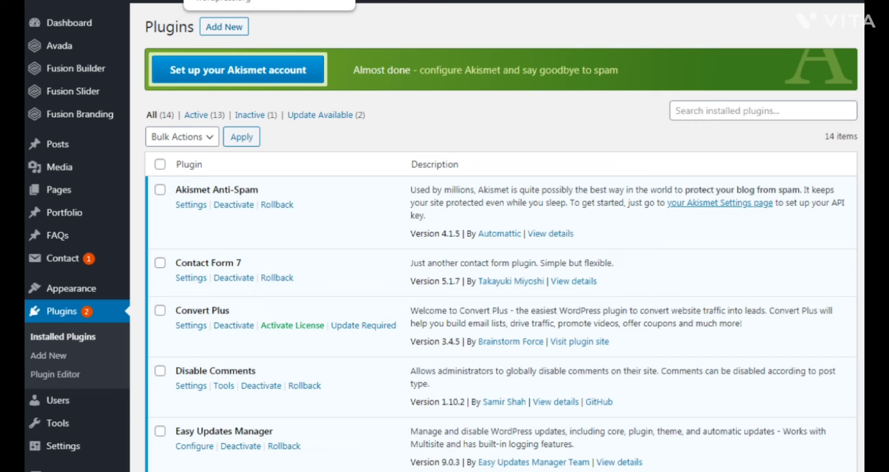
Step: Switch to the UpdraftPlus WordPress Backup Plugin page and read its description and plugin details
left_click(269, 1)
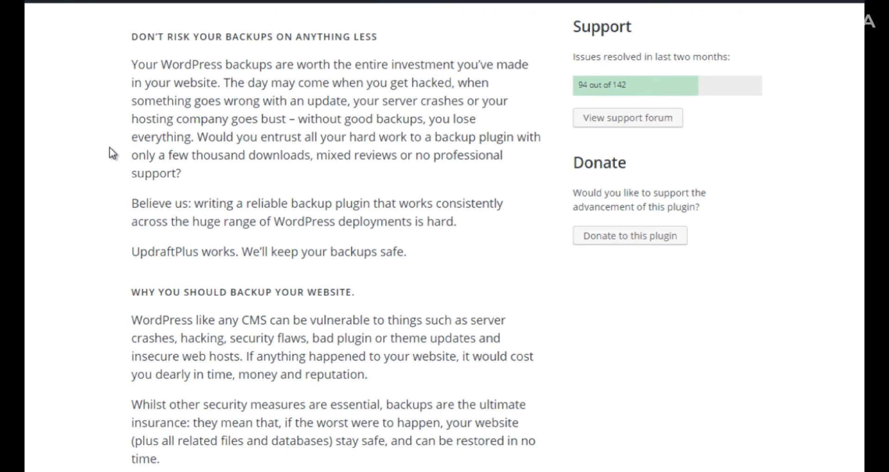
scroll(109, 147, "down", 10)
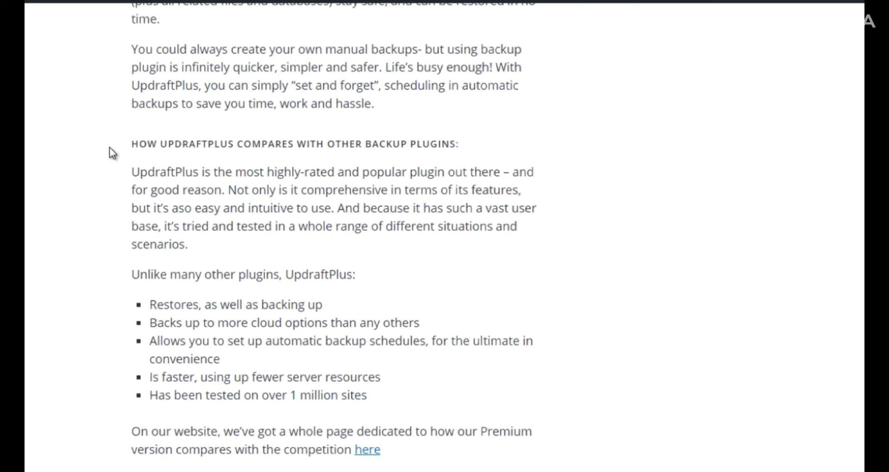
scroll(109, 148, "up", 20)
scroll(109, 147, "up", 8)
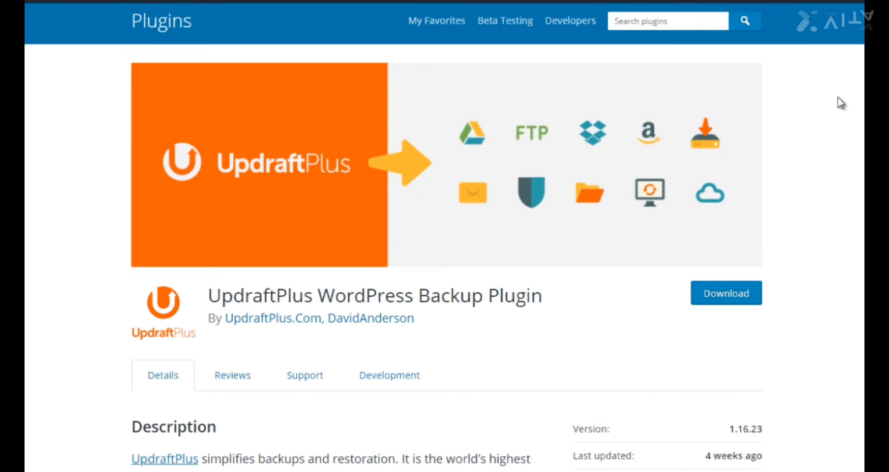
scroll(363, 122, "down", 1)
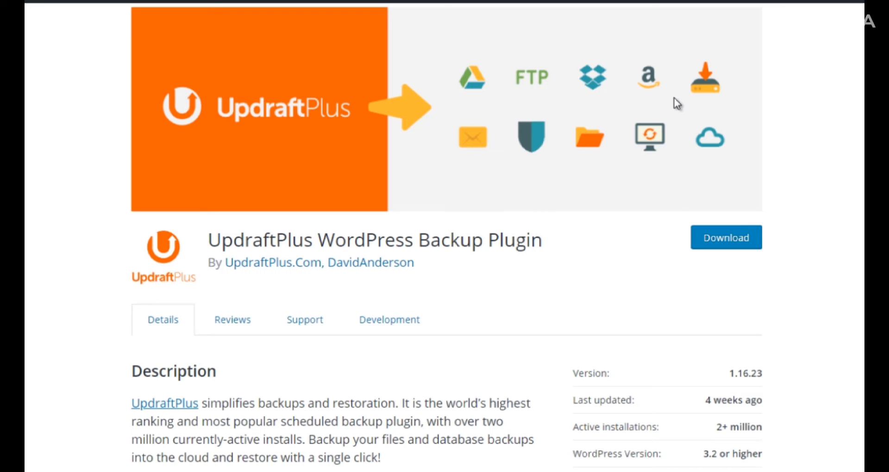
scroll(689, 83, "down", 1)
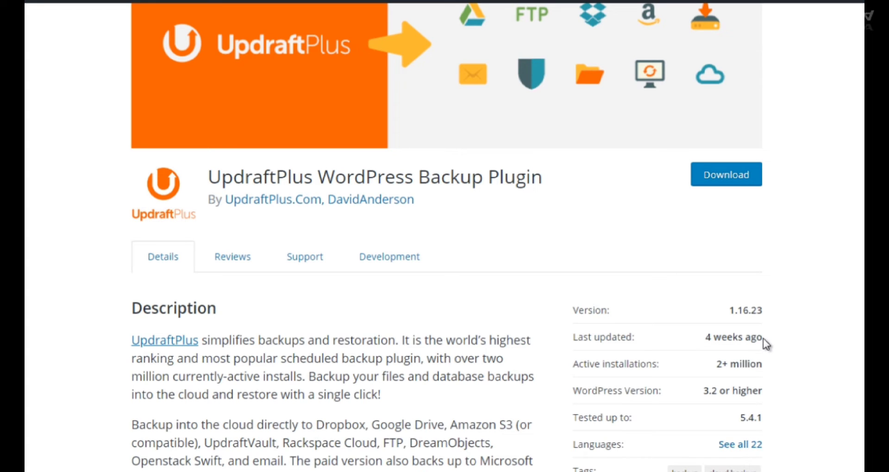
Step: Copy the name UpdraftPlus from the heading of its plugin page
left_click_drag(207, 176, 312, 176)
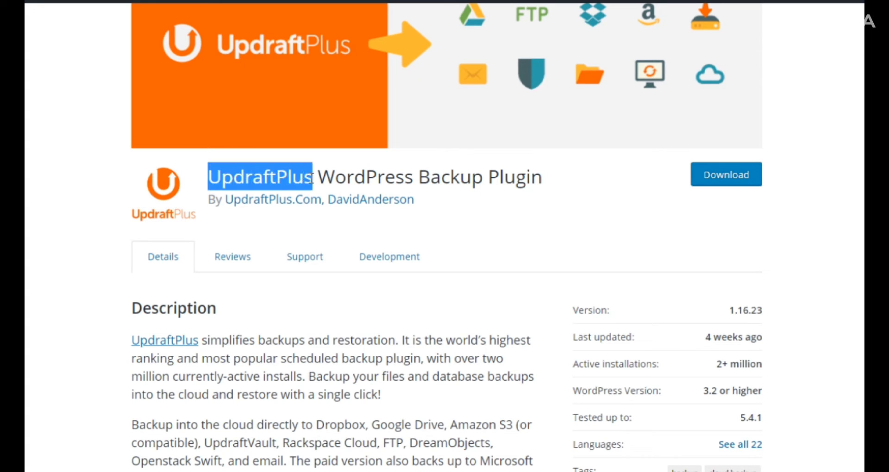
right_click(289, 174)
left_click(318, 187)
right_click(315, 200)
left_click(339, 209)
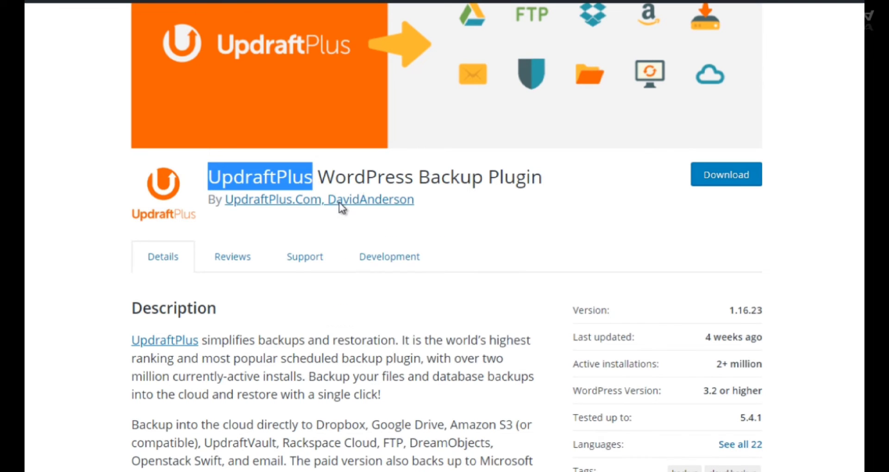
Step: Return to the site's Add Plugins page and search for UpdraftPlus using the copied name
key("ctrl+Tab")
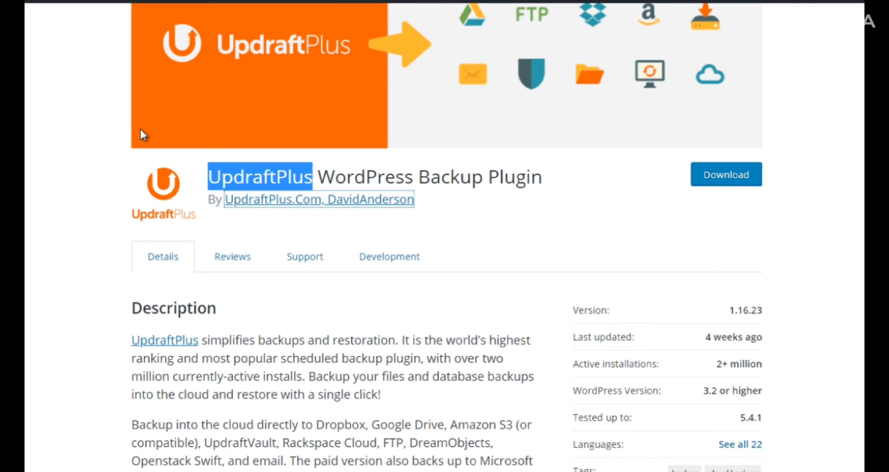
left_click(107, 205)
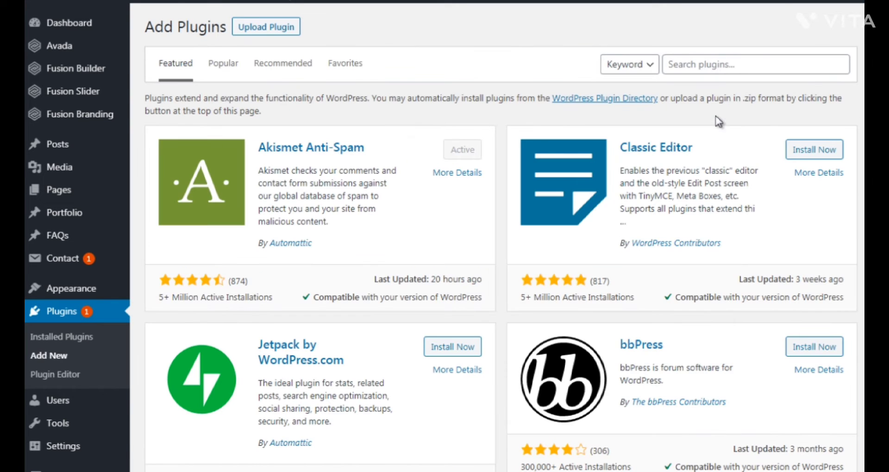
left_click(712, 64)
key("ctrl+v")
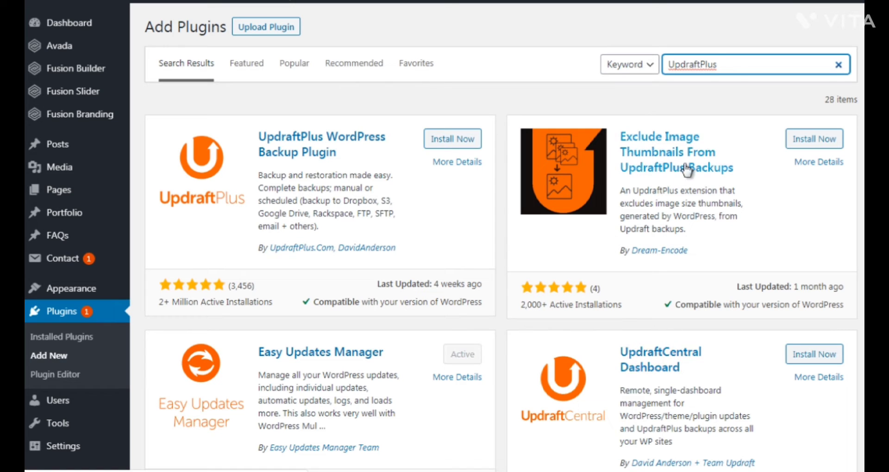
left_click(505, 268)
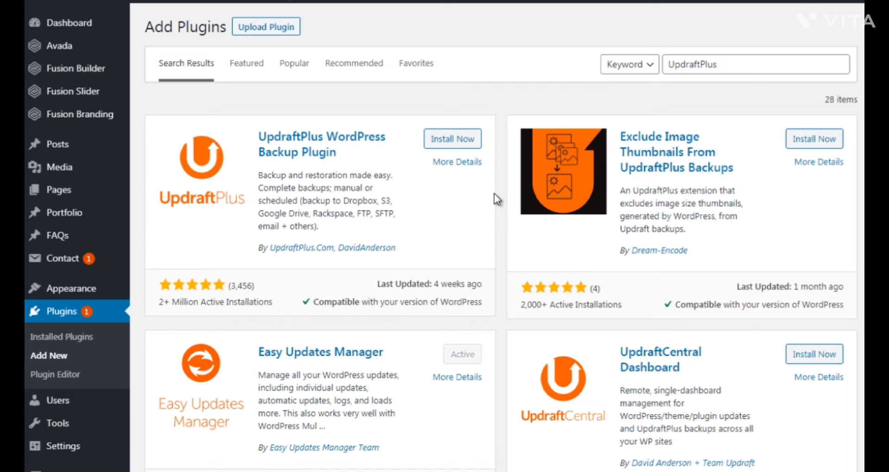
Step: Install and activate the UpdraftPlus WordPress Backup Plugin, and start its setup from the welcome message
left_click(470, 145)
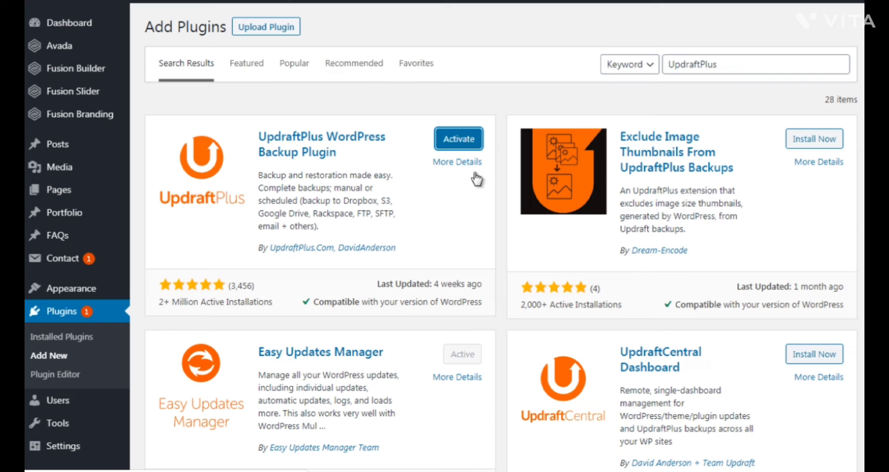
left_click(458, 139)
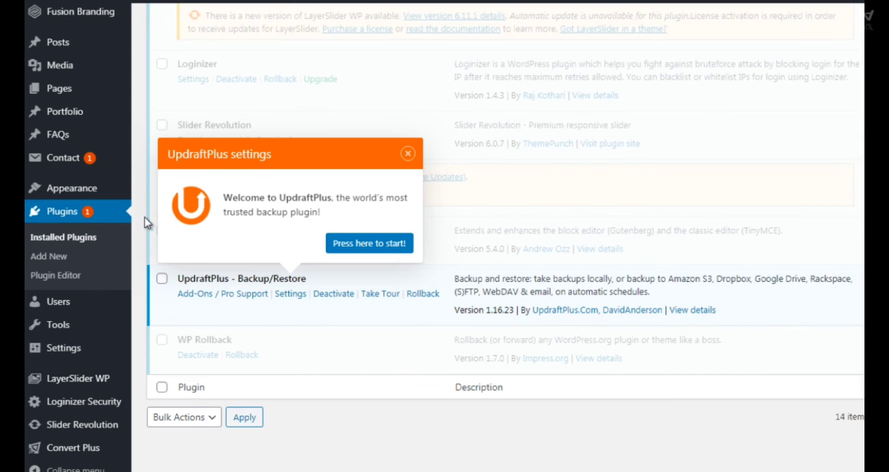
left_click(363, 245)
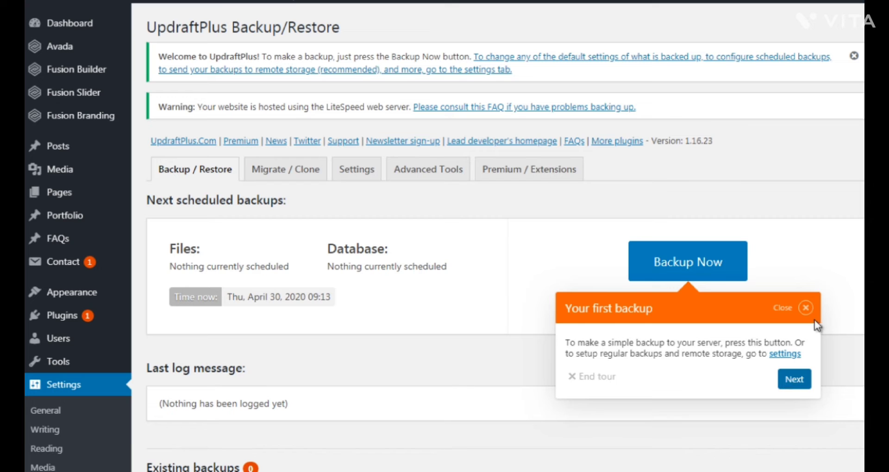
Step: Close the first-backup tour and look over the UpdraftPlus Backup/Restore page
left_click(806, 308)
scroll(754, 312, "down", 5)
scroll(754, 312, "up", 4)
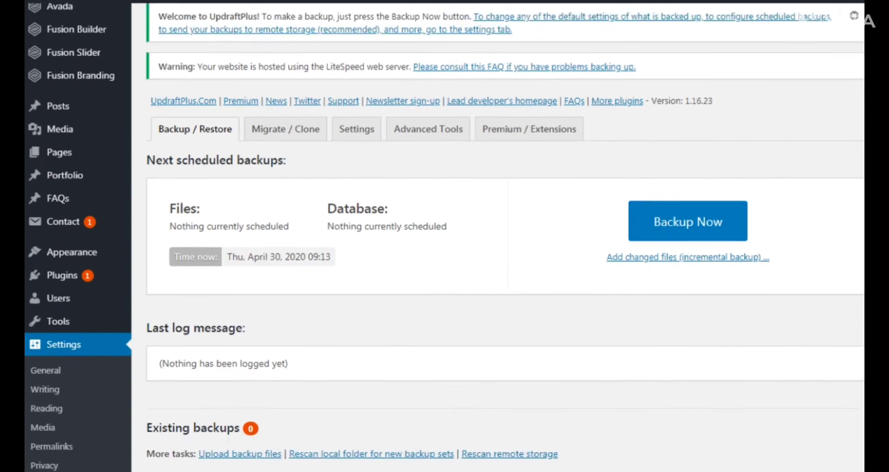
scroll(444, 238, "up", 1)
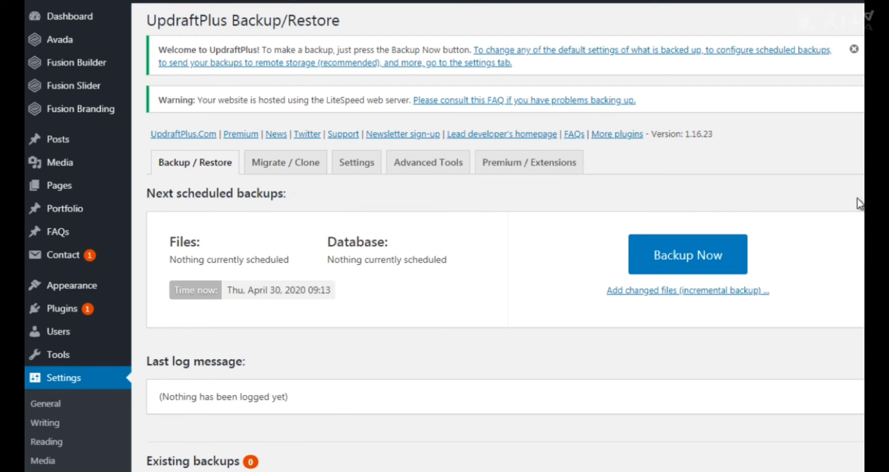
scroll(505, 236, "down", 2)
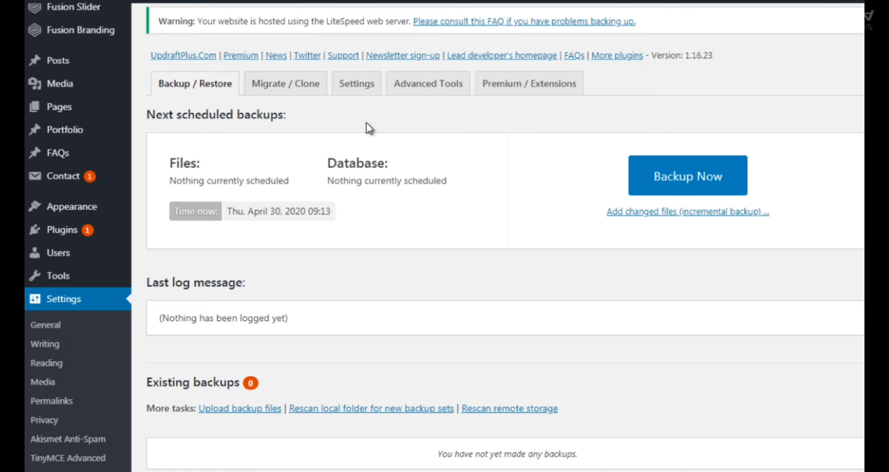
Step: Open the UpdraftPlus settings and review the backup schedule, remote storage, file inclusion, exclusion and email report options
left_click(369, 90)
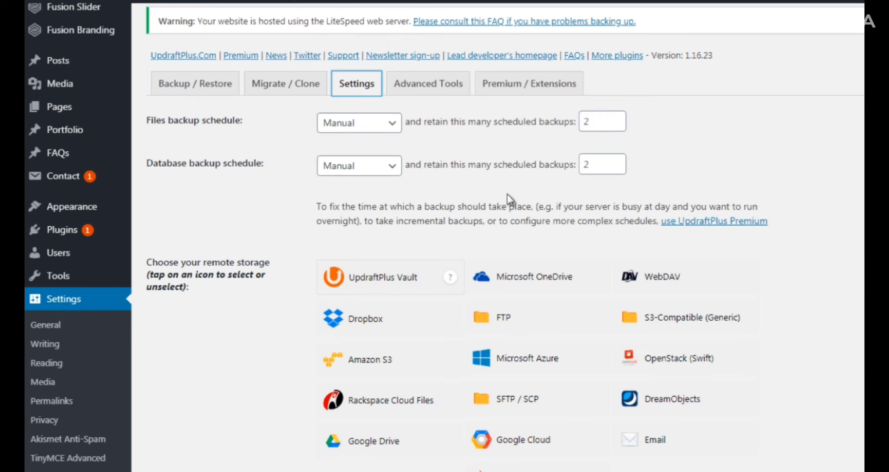
scroll(445, 236, "down", 3)
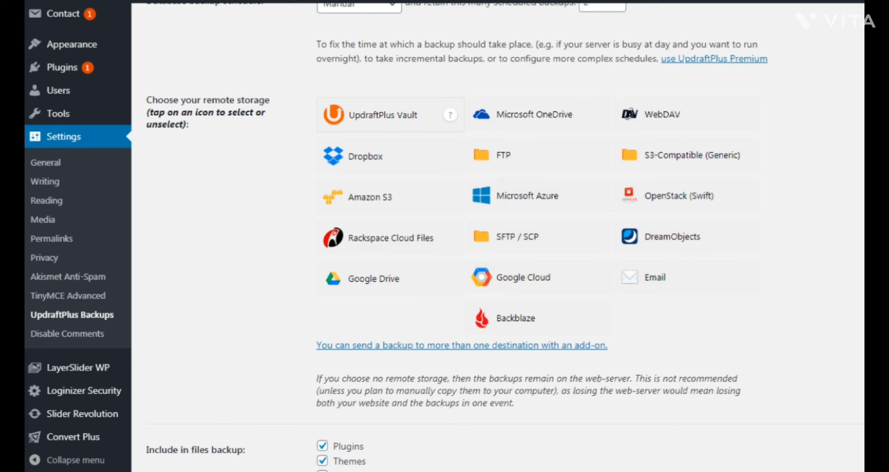
scroll(444, 237, "down", 7)
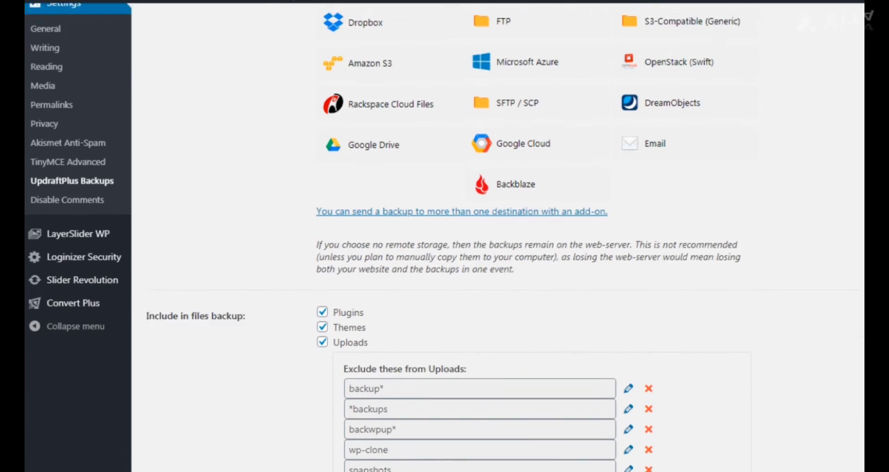
scroll(445, 236, "down", 3)
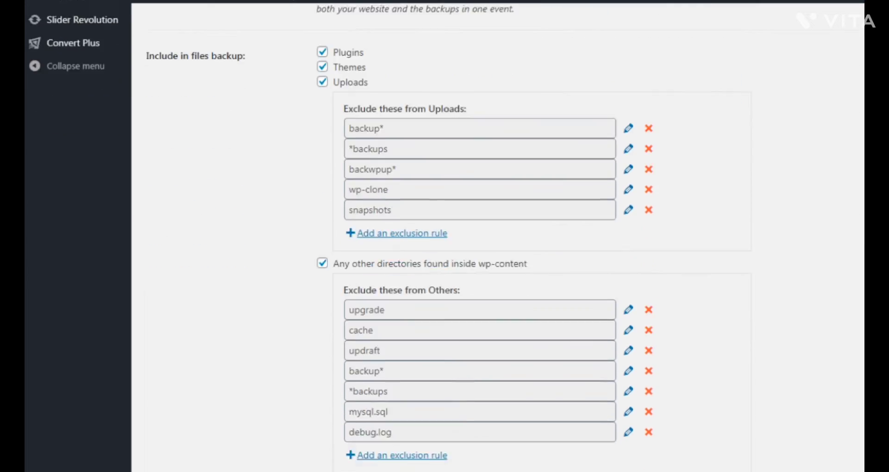
scroll(444, 236, "down", 4)
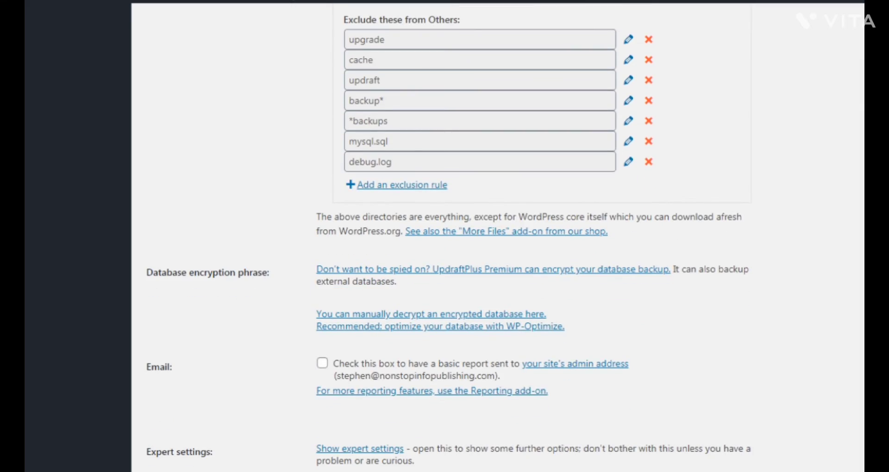
scroll(445, 236, "down", 4)
scroll(445, 236, "up", 15)
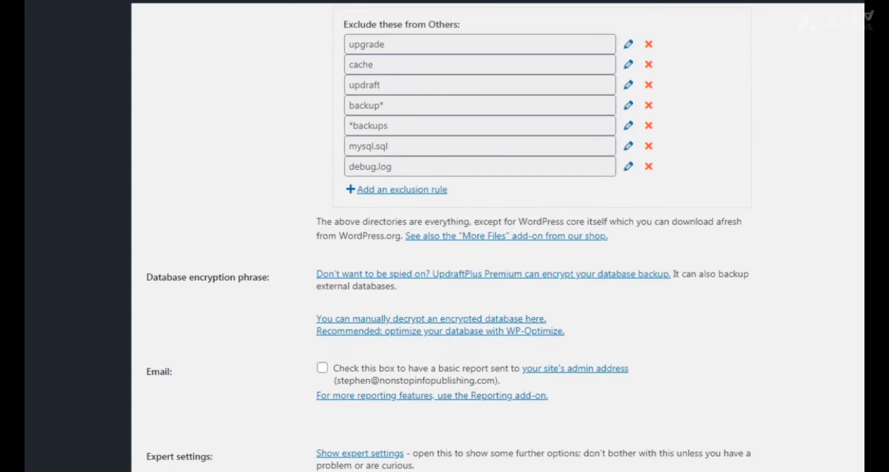
scroll(445, 236, "up", 3)
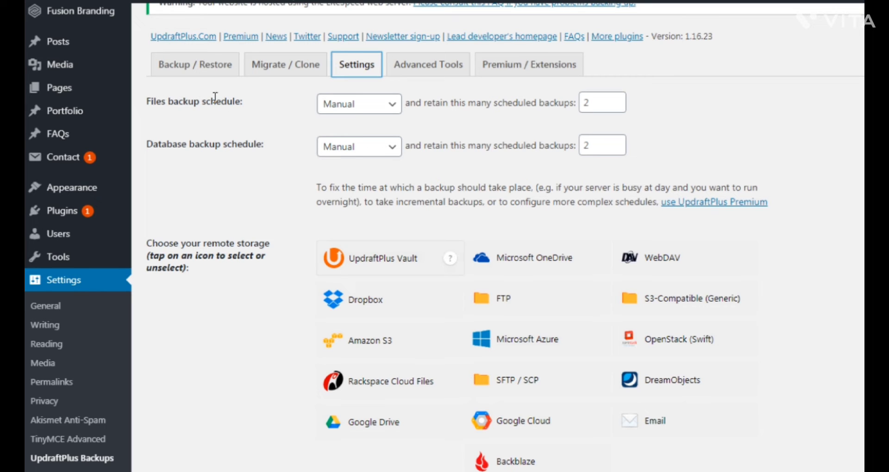
Step: Set both the files backup schedule and the database backup schedule to Daily
left_click(347, 108)
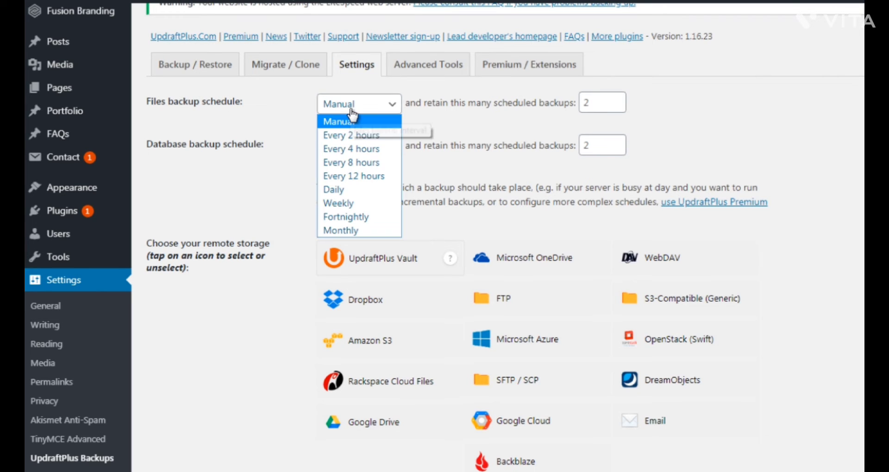
left_click(362, 135)
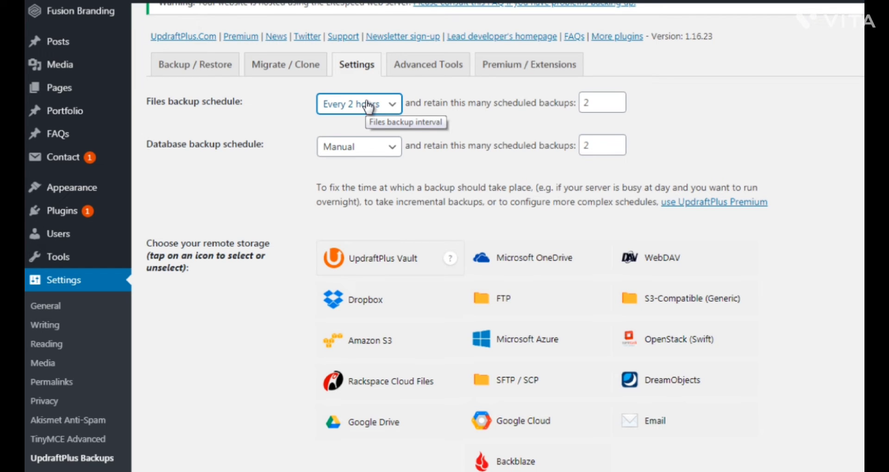
left_click(369, 107)
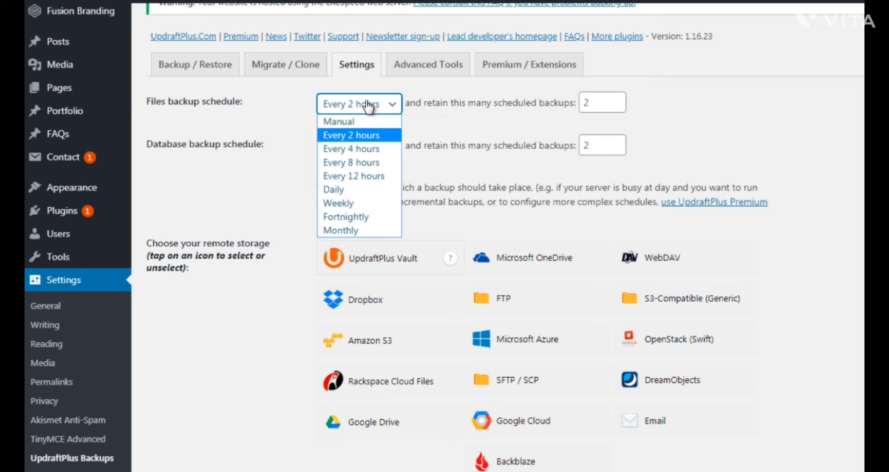
left_click(363, 195)
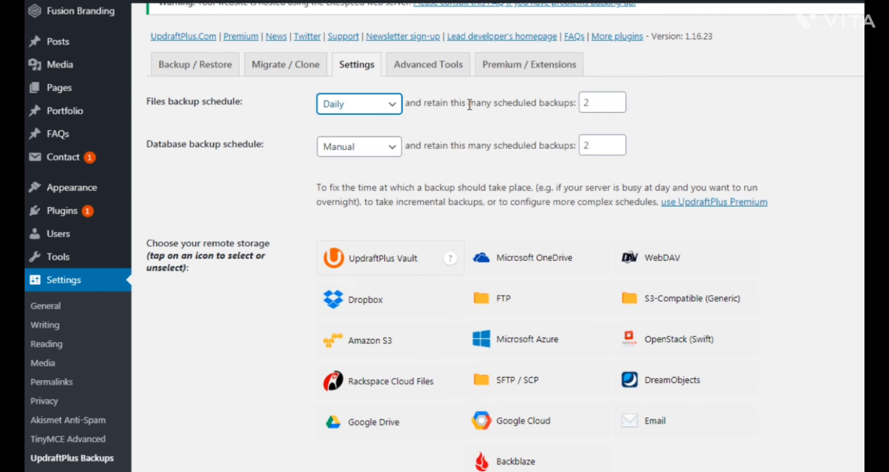
left_click(363, 155)
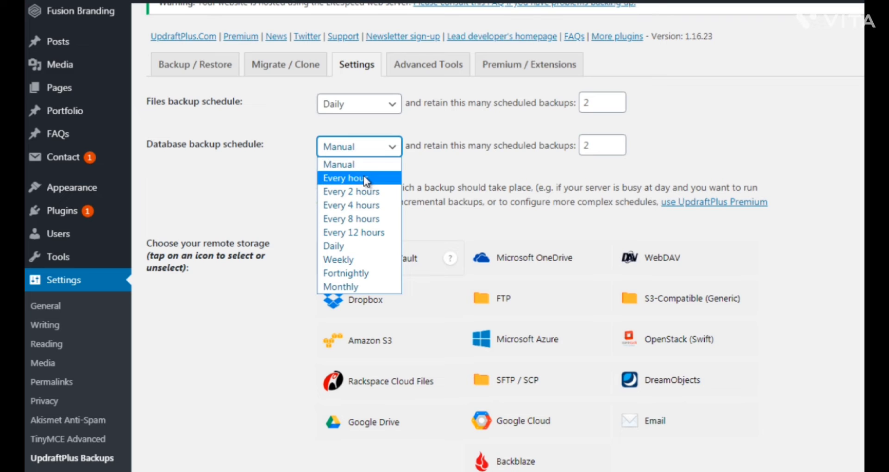
left_click(357, 246)
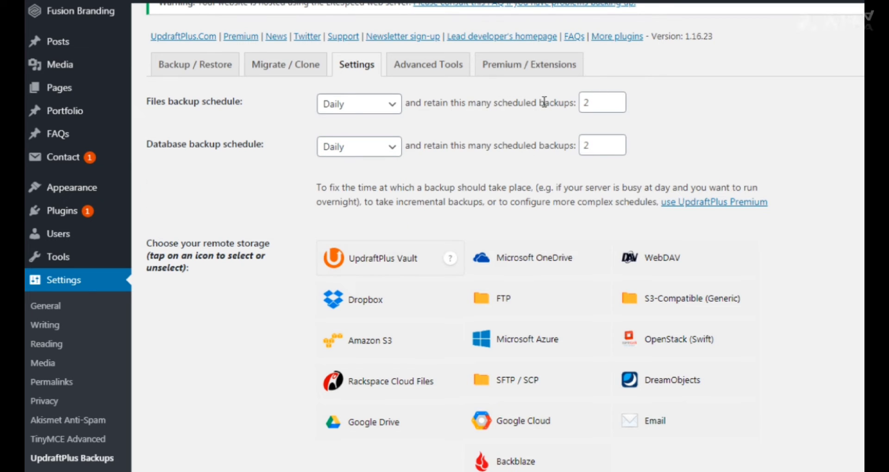
Step: Set the number of scheduled files backups to retain to 10
double_click(590, 102)
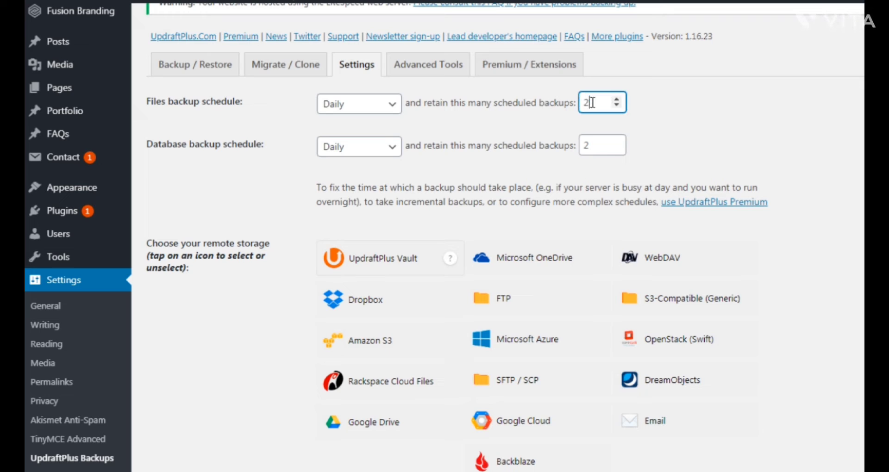
type("10")
left_click(658, 135)
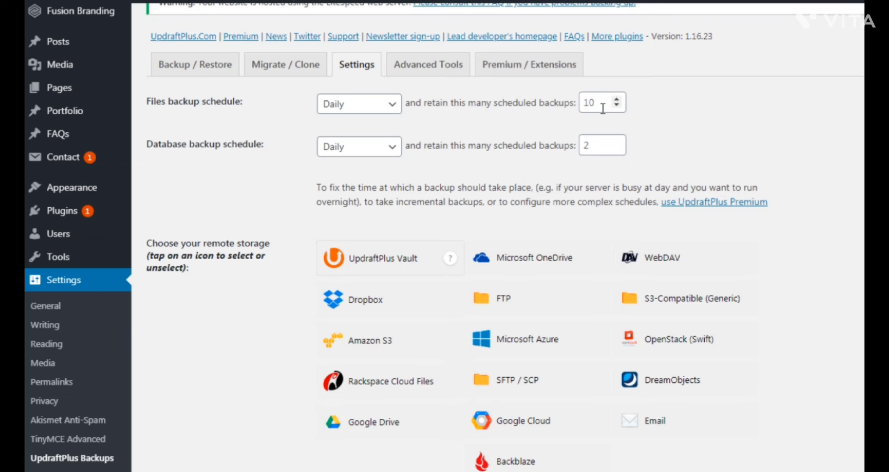
Step: Set the number of scheduled backups to retain to 5 for both the files and the database
left_click_drag(606, 103, 571, 103)
type("5")
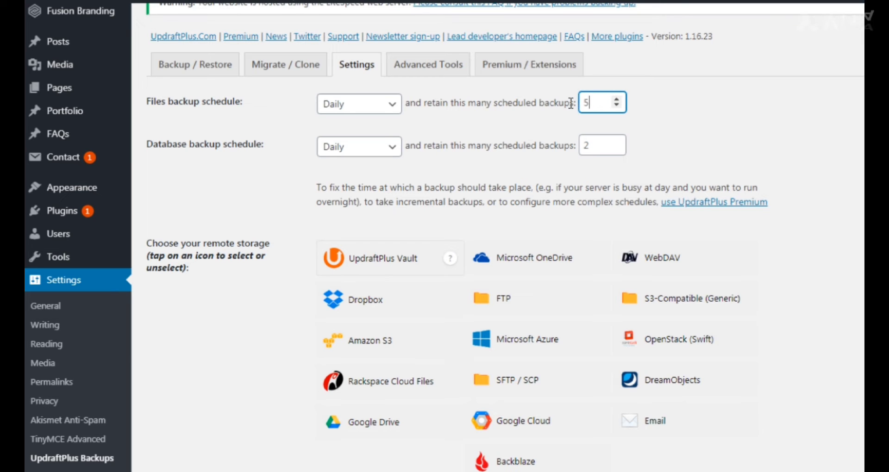
key("Tab")
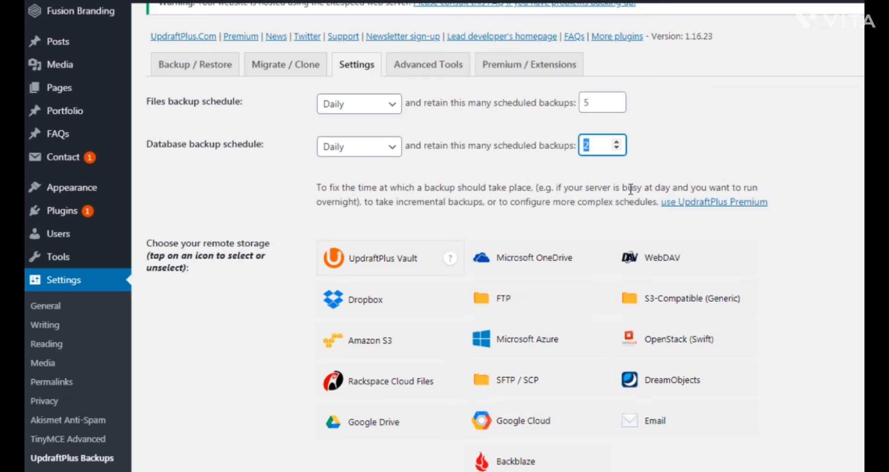
type("5")
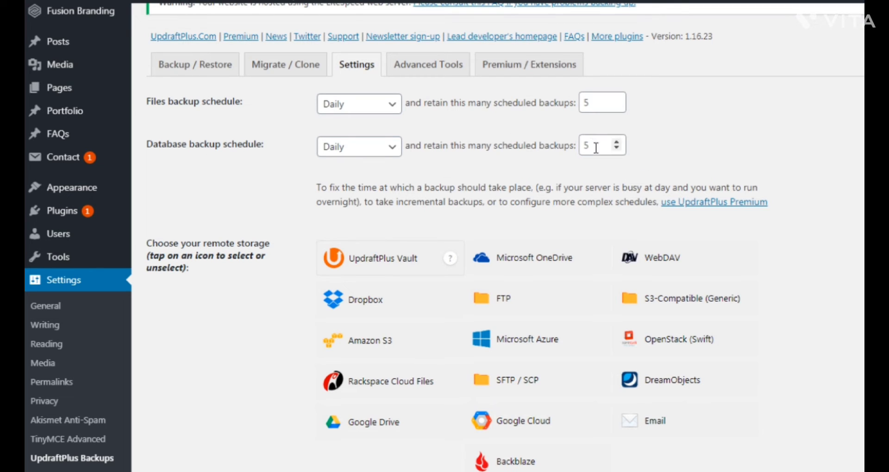
left_click_drag(593, 145, 577, 146)
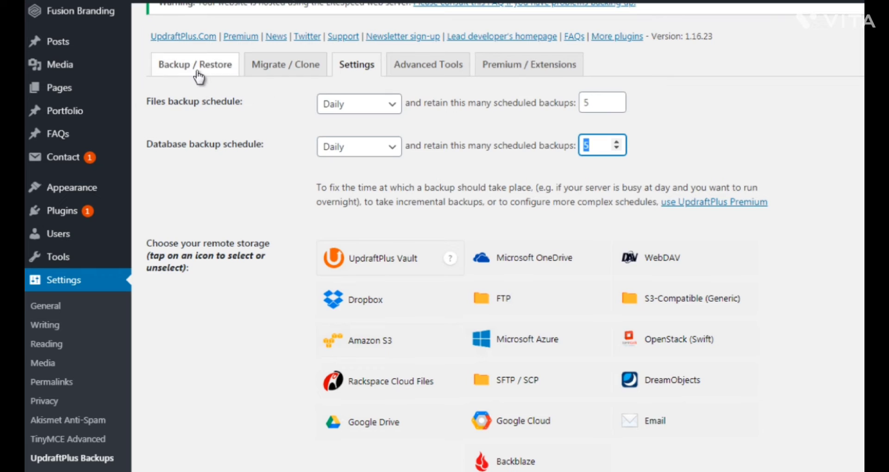
Step: View the UpdraftPlus Premium features comparison and return to the backup settings
left_click(519, 73)
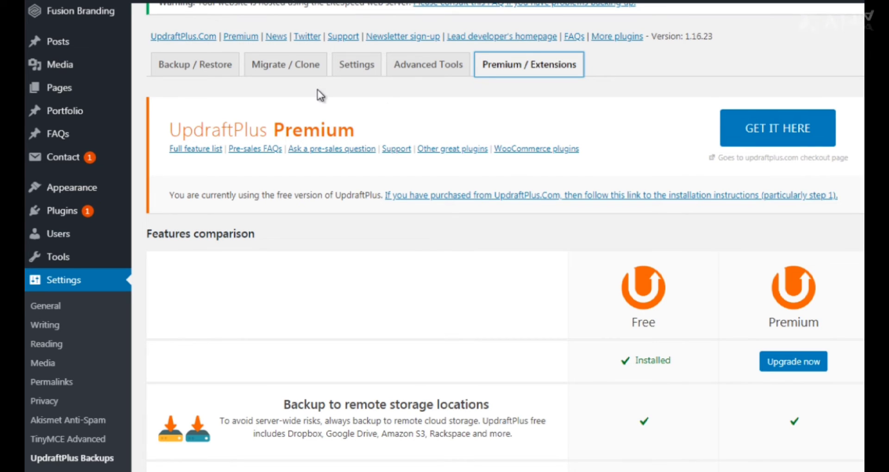
left_click(354, 72)
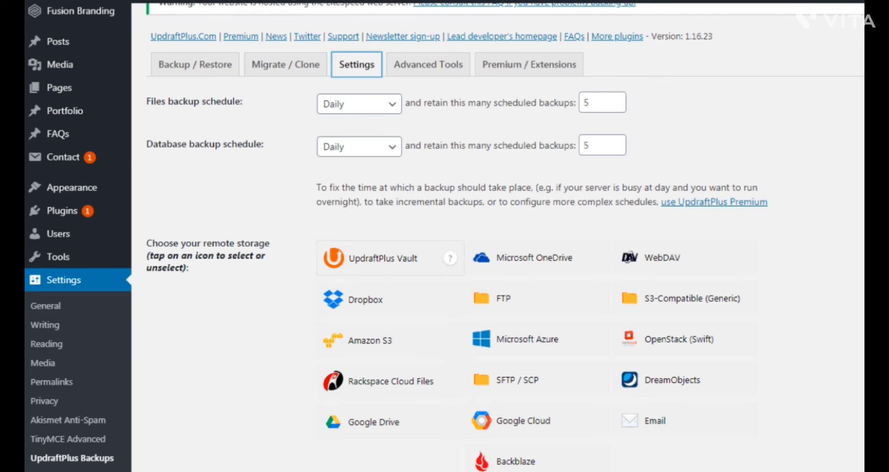
Step: Switch to the Wordfence website, read about its endpoint firewall and security scanner, and open its pricing link
key("Return")
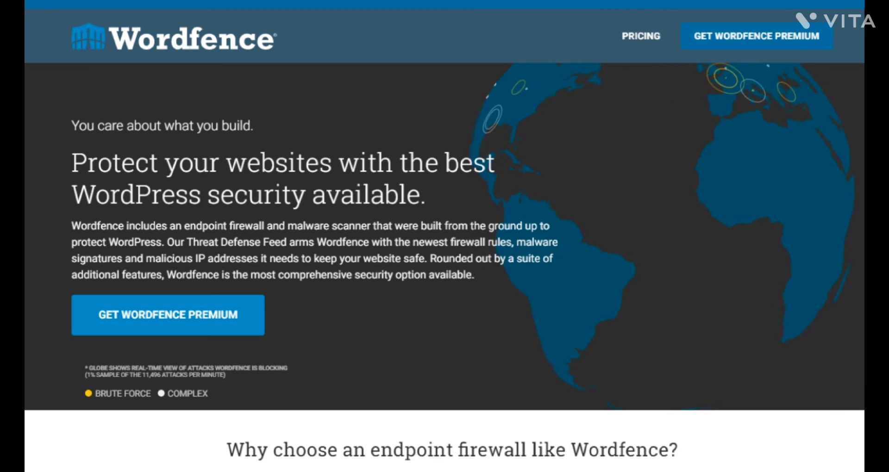
scroll(444, 268, "down", 3)
scroll(445, 268, "down", 5)
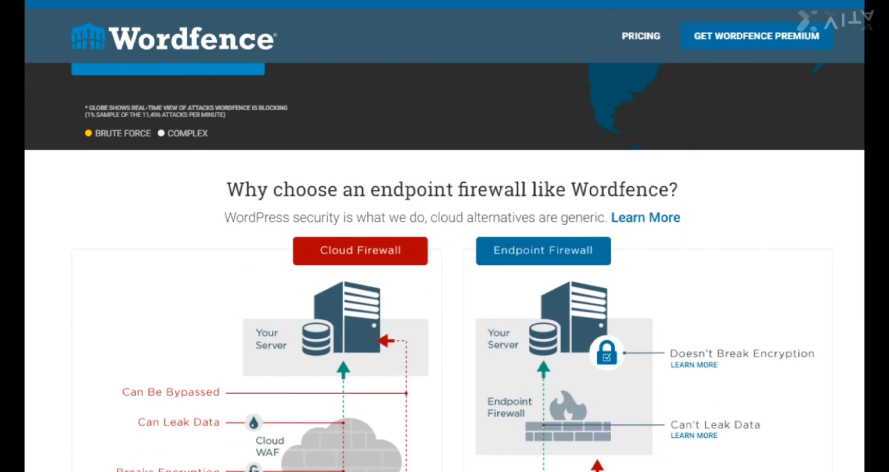
scroll(444, 267, "up", 1)
scroll(445, 268, "down", 1)
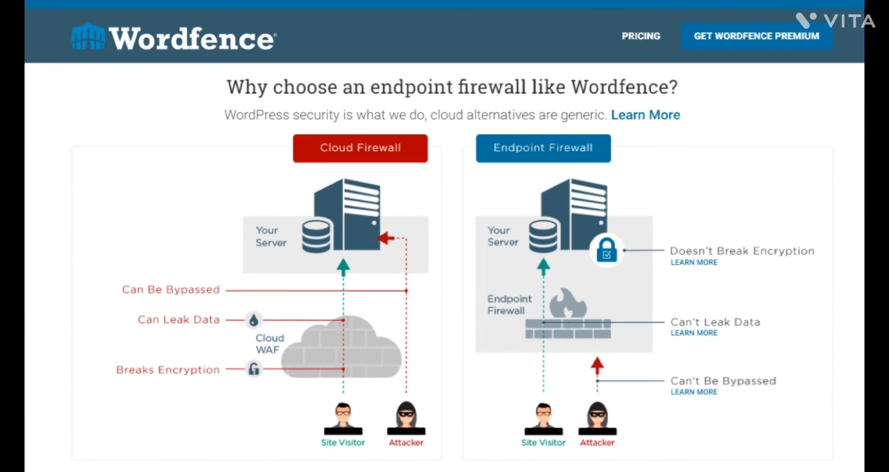
scroll(444, 267, "down", 12)
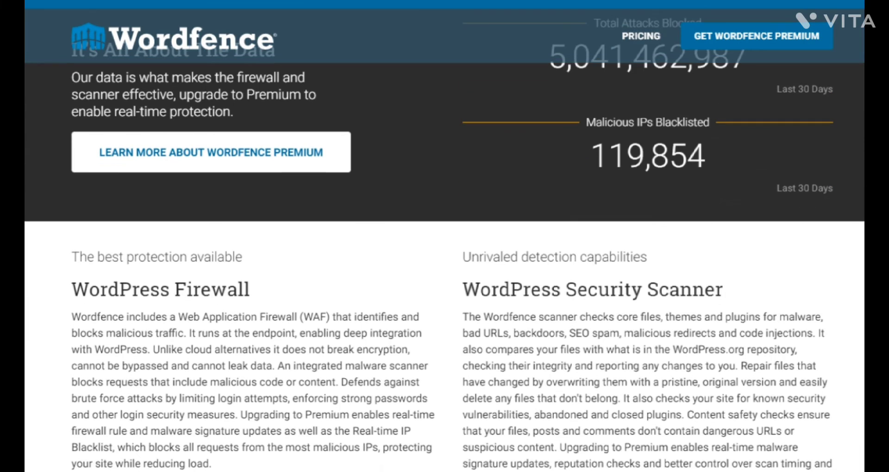
scroll(445, 268, "down", 4)
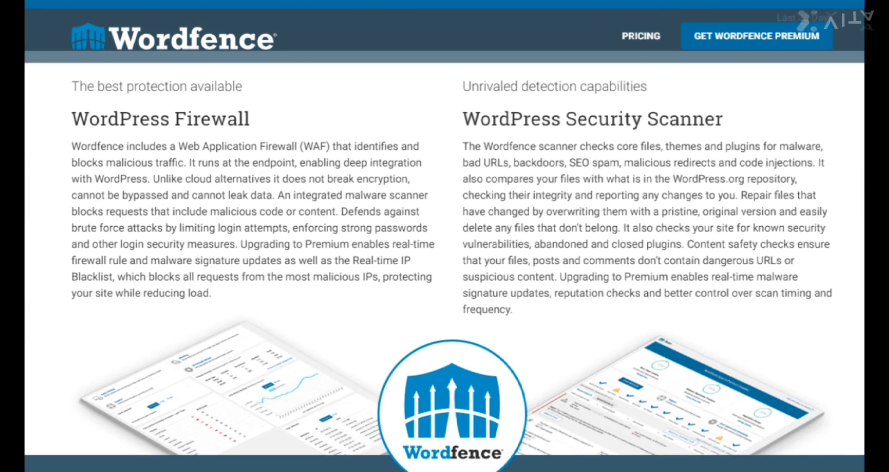
scroll(445, 268, "down", 1)
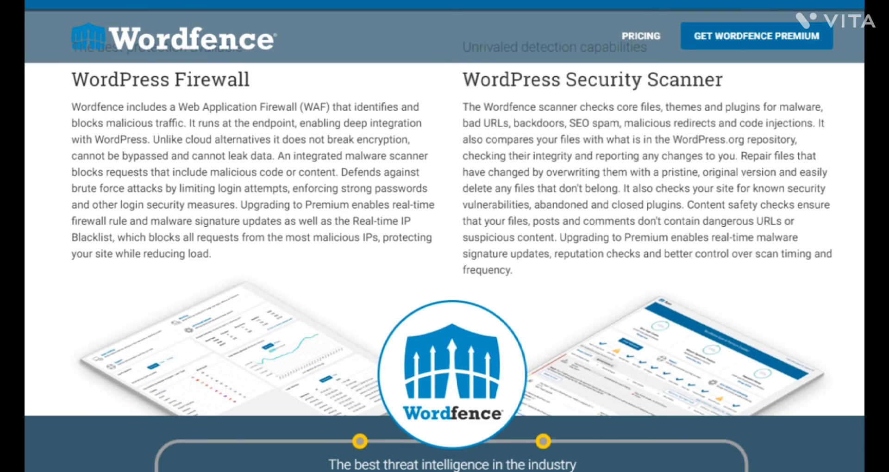
scroll(444, 268, "up", 1)
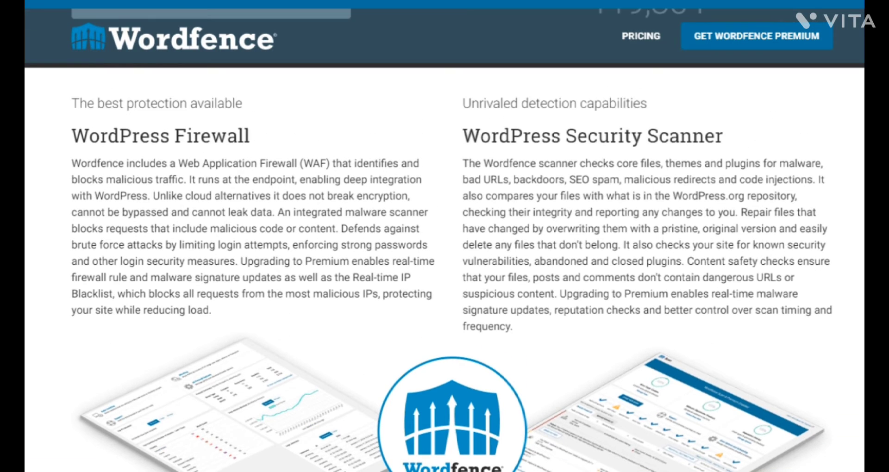
scroll(444, 268, "up", 1)
right_click(650, 37)
left_click(667, 46)
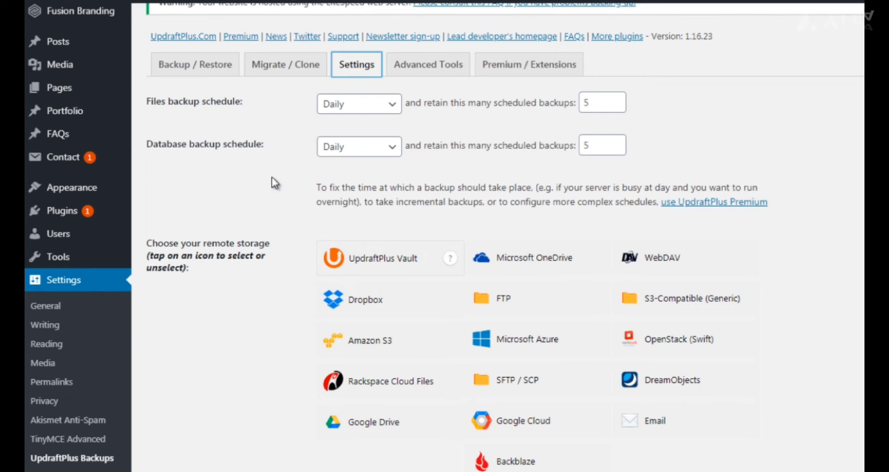
Step: Open the draft post's scheduled publish date and time for editing and accept it
left_click(228, 197)
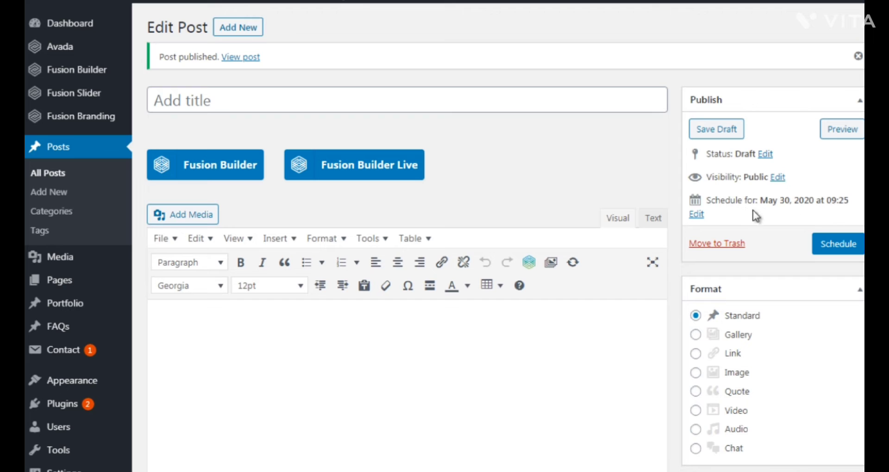
left_click(697, 215)
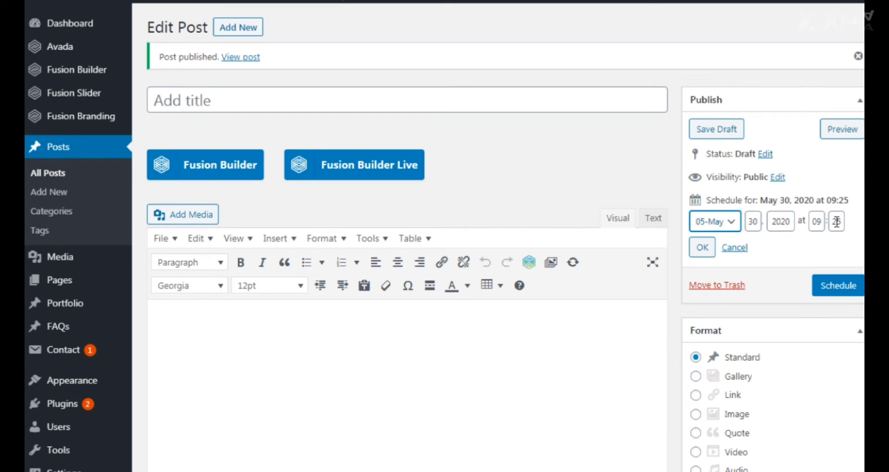
left_click(703, 247)
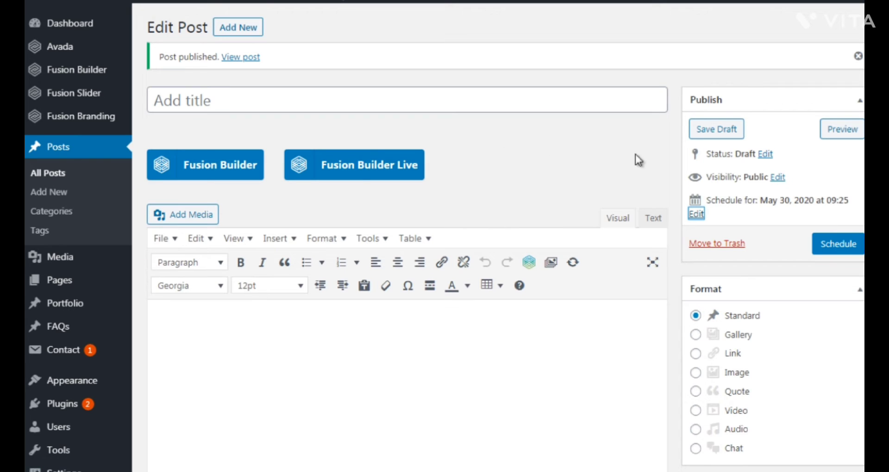
left_click(677, 181)
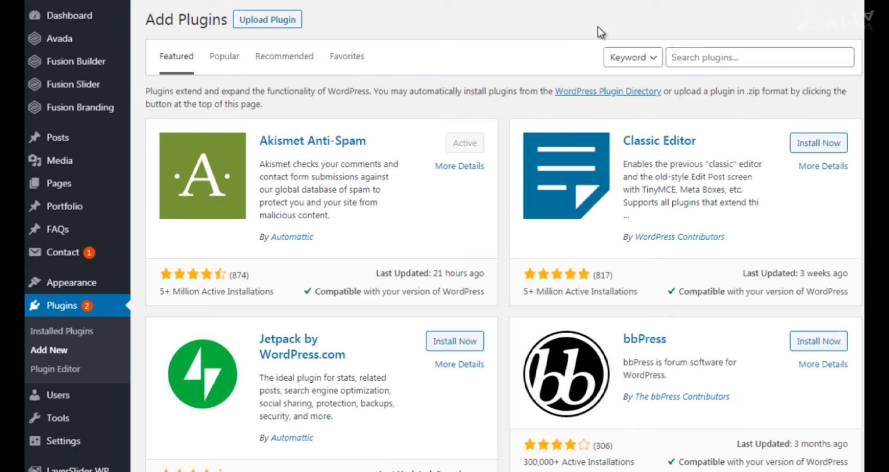
Step: Search the plugin directory for "shortpixel" and review the details of ShortPixel Image Optimizer
left_click(709, 57)
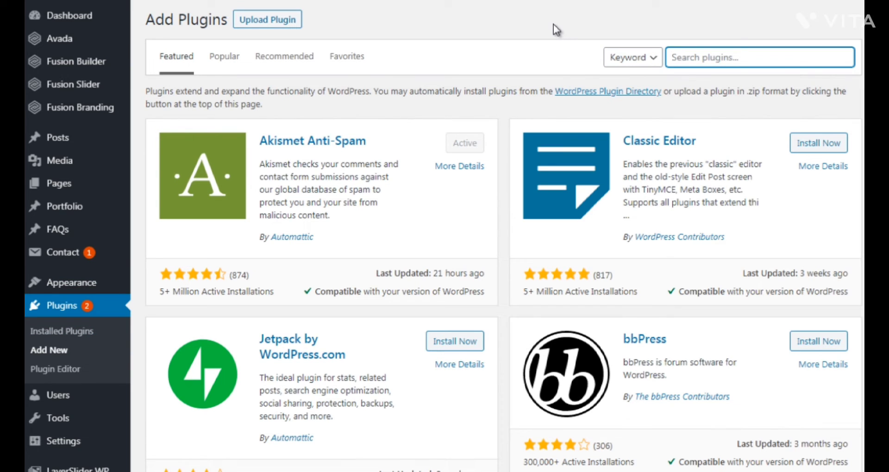
type("shortpixel")
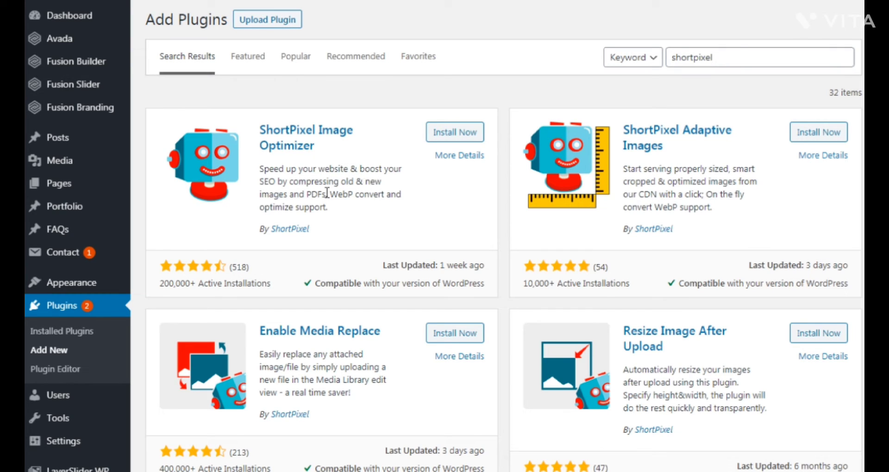
left_click(460, 157)
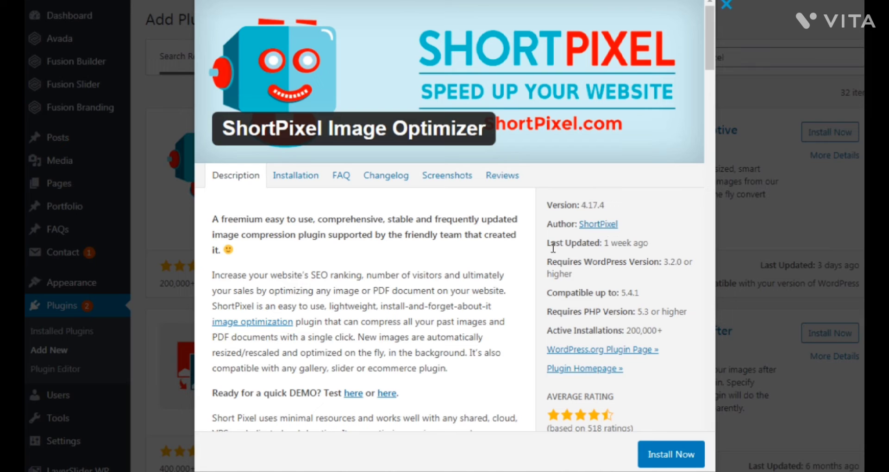
left_click_drag(549, 245, 618, 241)
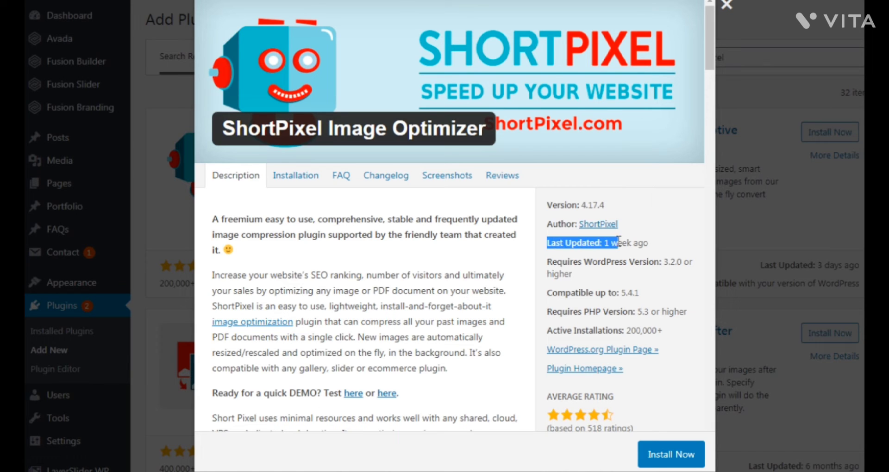
left_click(652, 245)
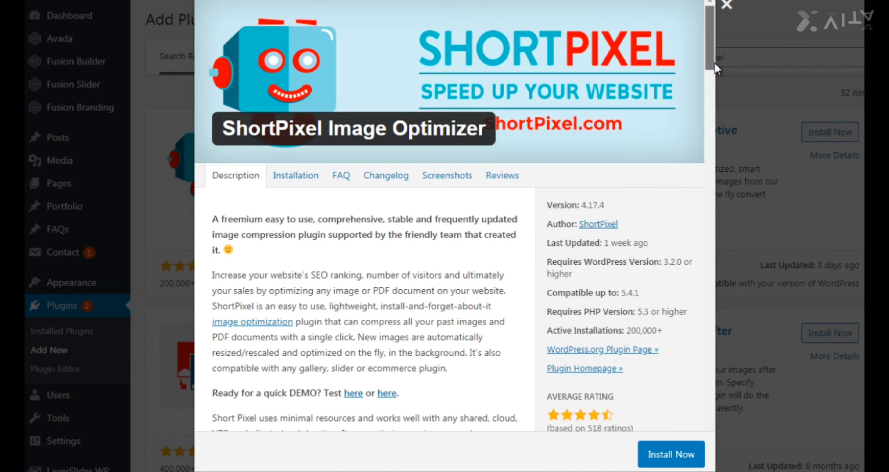
left_click_drag(715, 64, 715, 19)
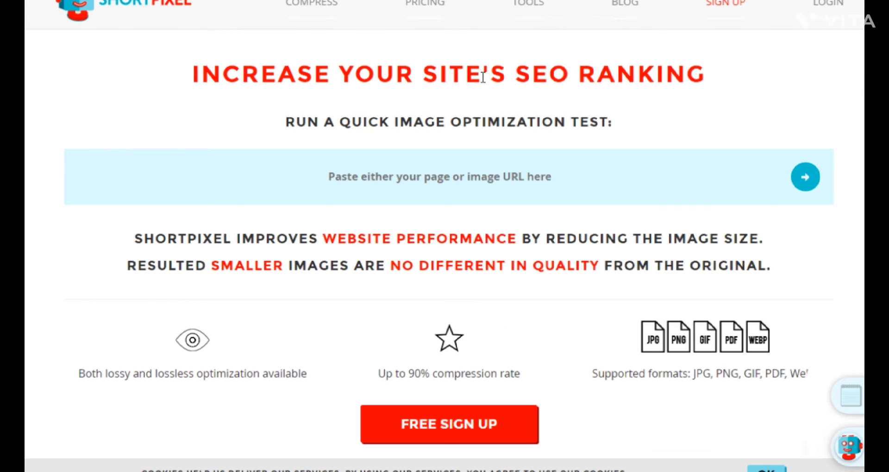
Step: Open the pricing page on the ShortPixel website and compare the monthly plans' image quotas, prices and features
left_click(433, 8)
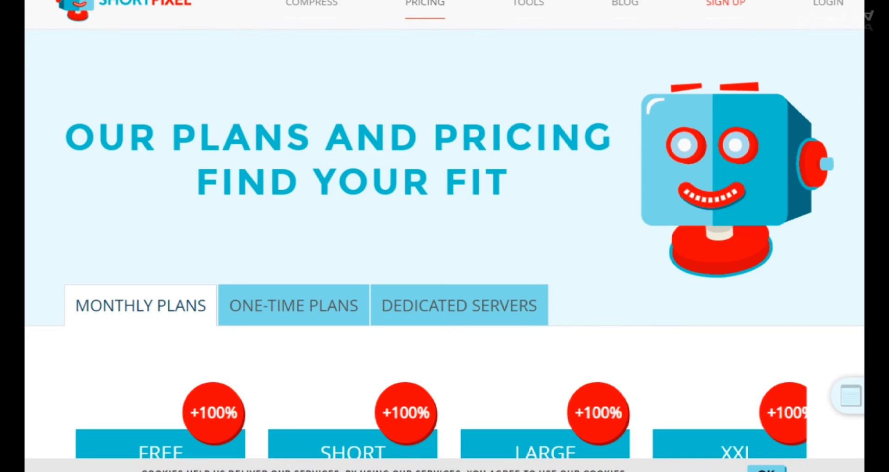
scroll(444, 244, "down", 6)
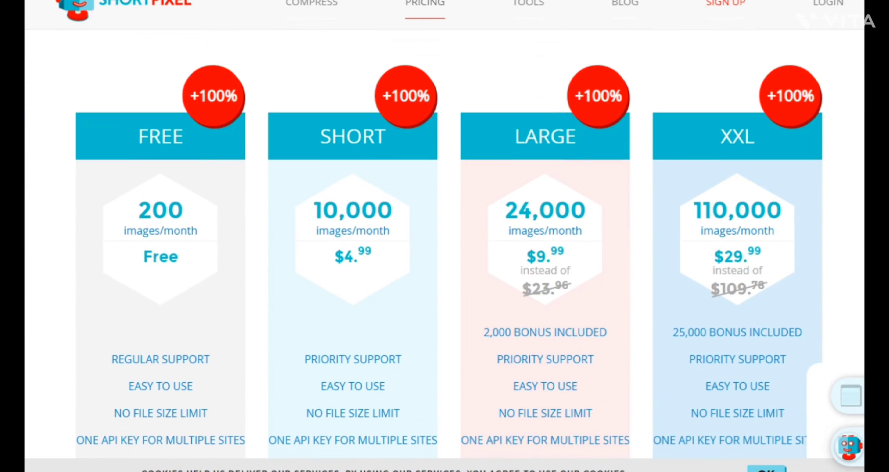
scroll(449, 249, "down", 1)
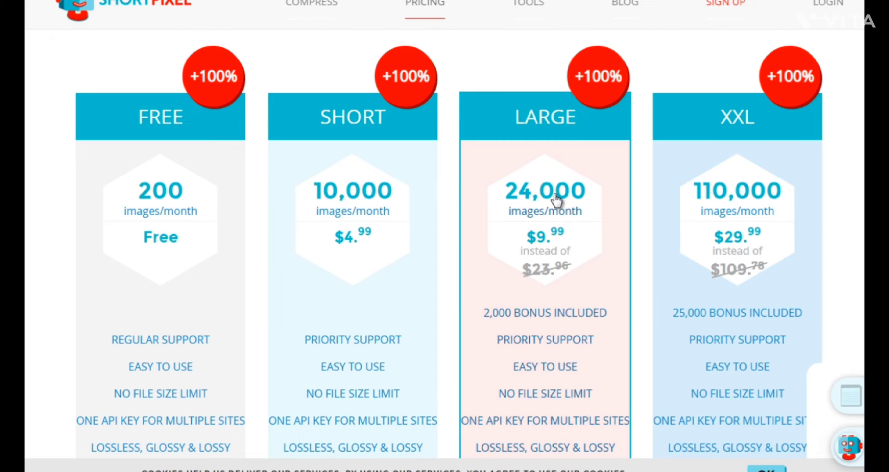
scroll(444, 250, "down", 15)
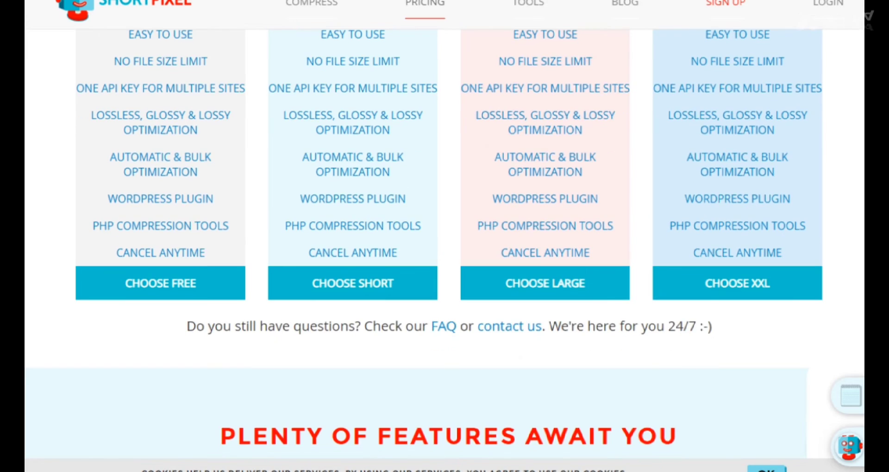
scroll(228, 312, "up", 10)
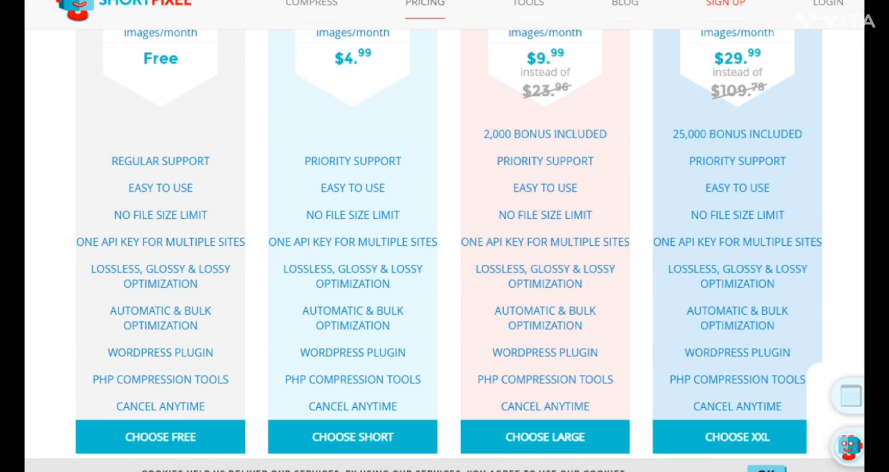
scroll(352, 185, "up", 3)
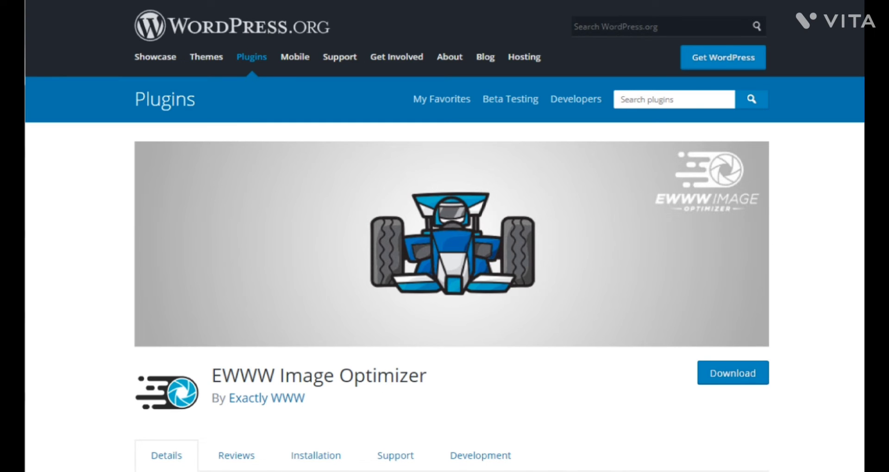
Step: Review the EWWW Image Optimizer page in the WordPress.org plugin directory
scroll(445, 237, "down", 3)
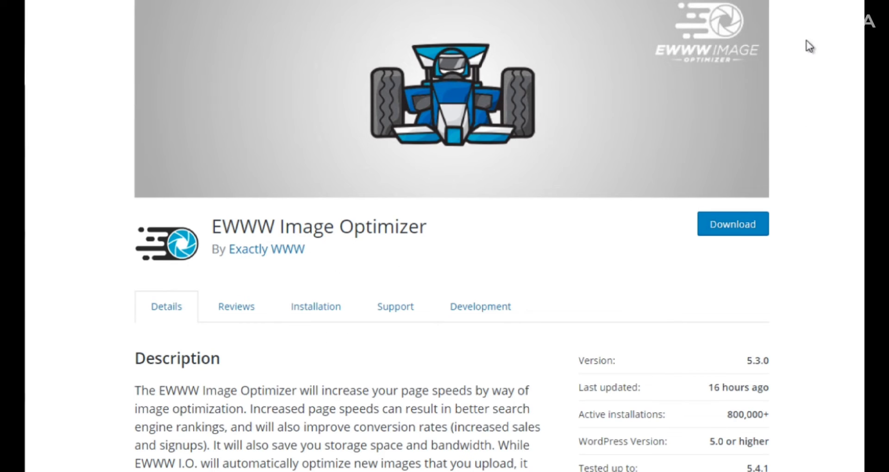
scroll(444, 236, "up", 3)
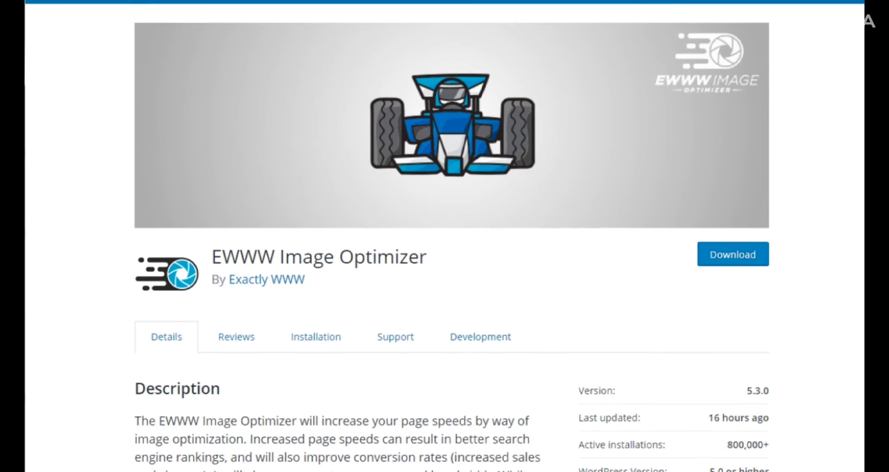
scroll(445, 236, "up", 1)
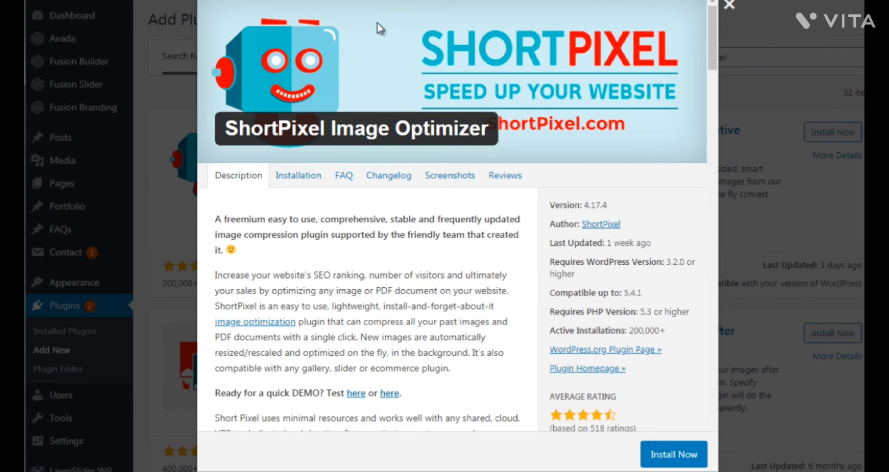
Step: Install and activate ShortPixel Image Optimizer, and open its plugin settings
left_click(730, 5)
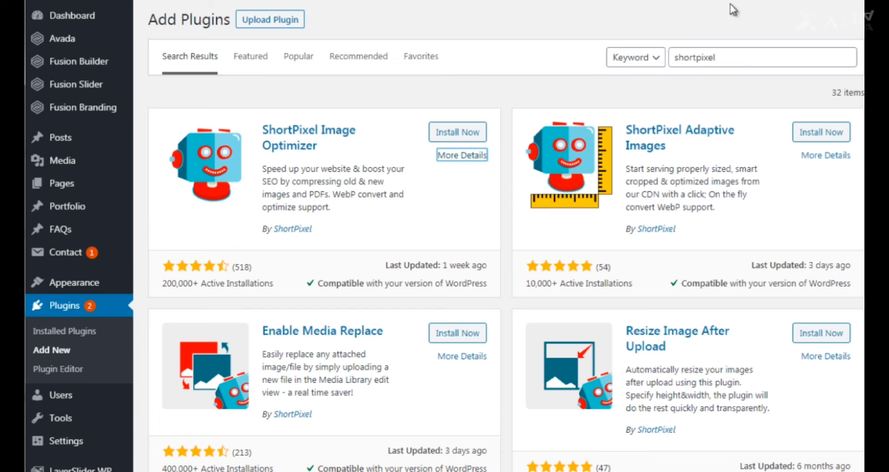
left_click(456, 132)
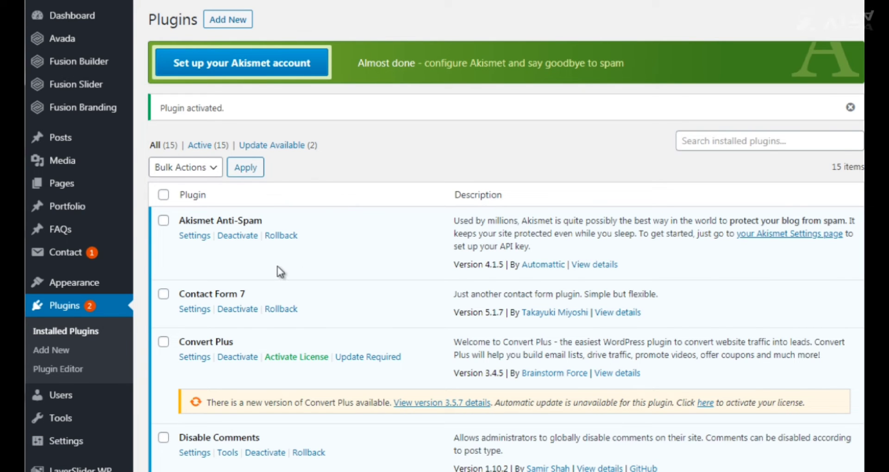
mouse_move(88, 427)
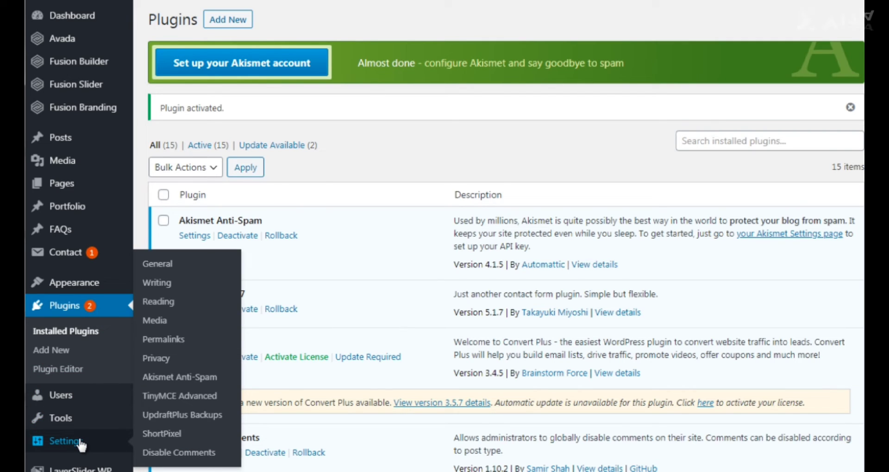
left_click(163, 434)
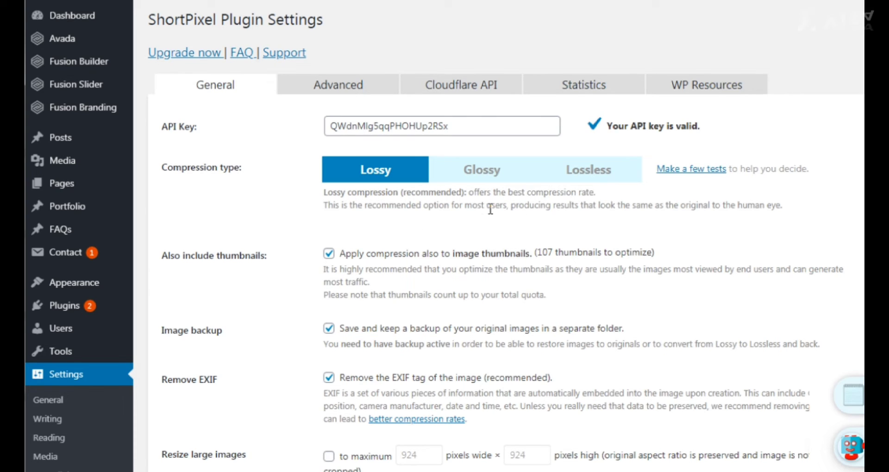
Step: Try the Glossy and Lossless compression types, set the compression type back to Lossy, and save the settings
left_click(505, 183)
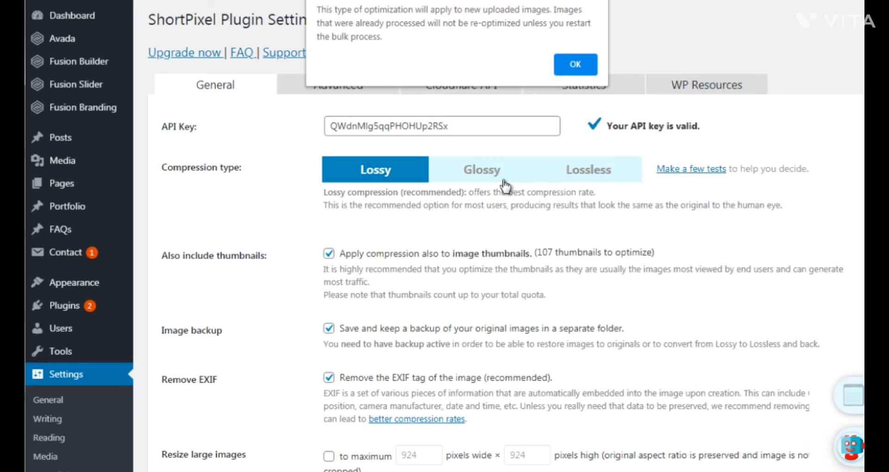
left_click(574, 63)
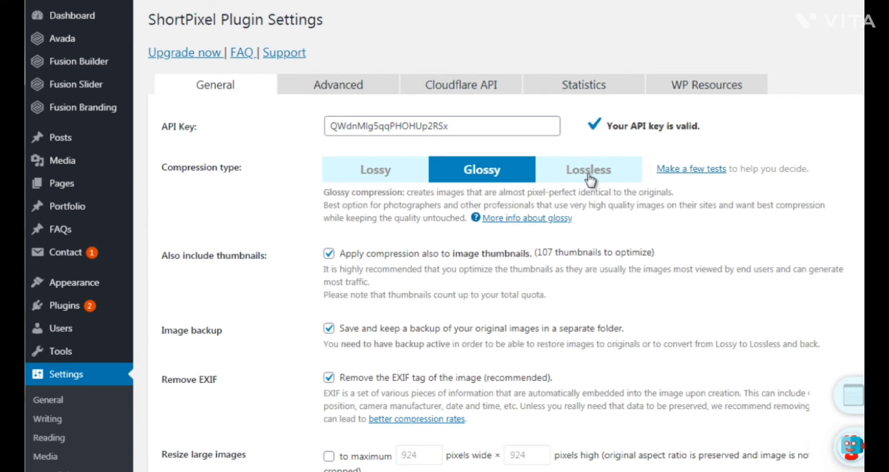
left_click(589, 175)
left_click(391, 180)
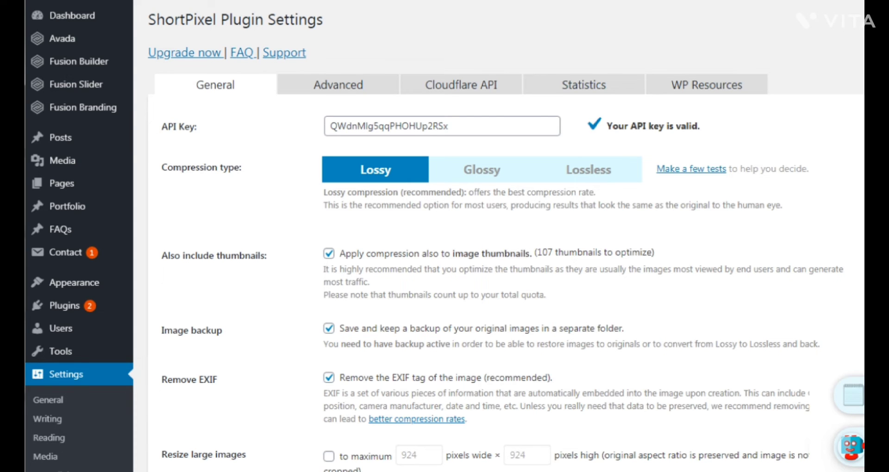
scroll(504, 237, "down", 5)
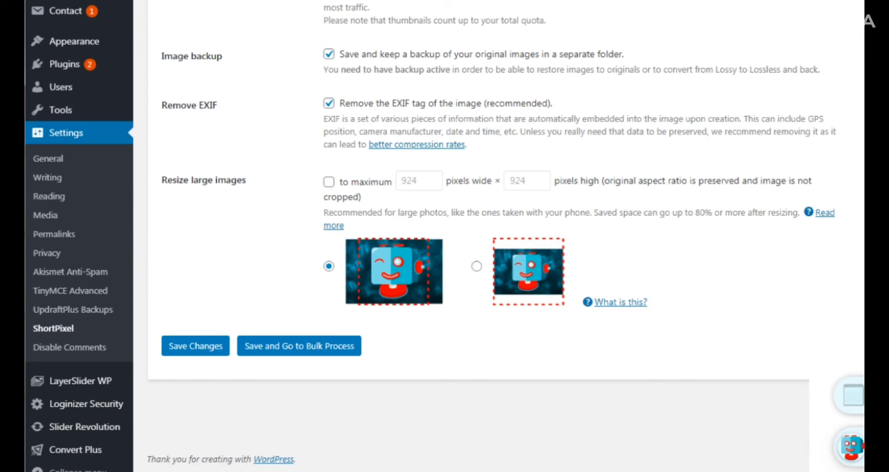
left_click(198, 350)
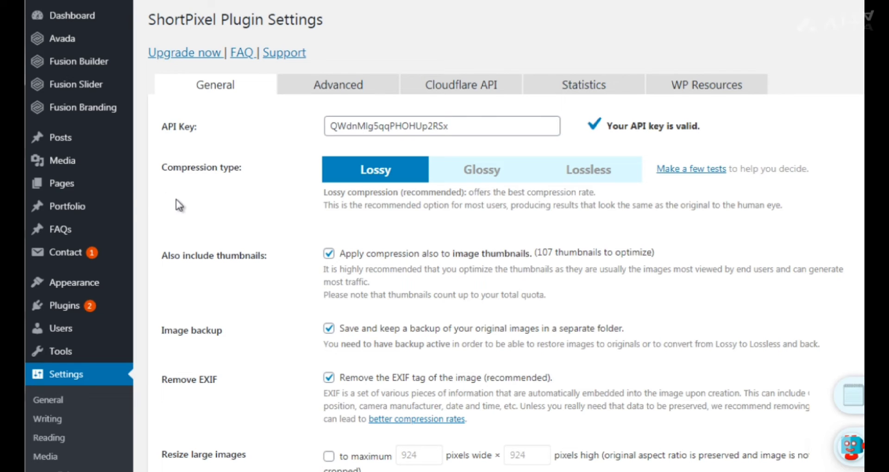
Step: View the Bulk ShortPixel page, open the media library in a new browser tab, and optimize the mockup.jpg image
mouse_move(112, 164)
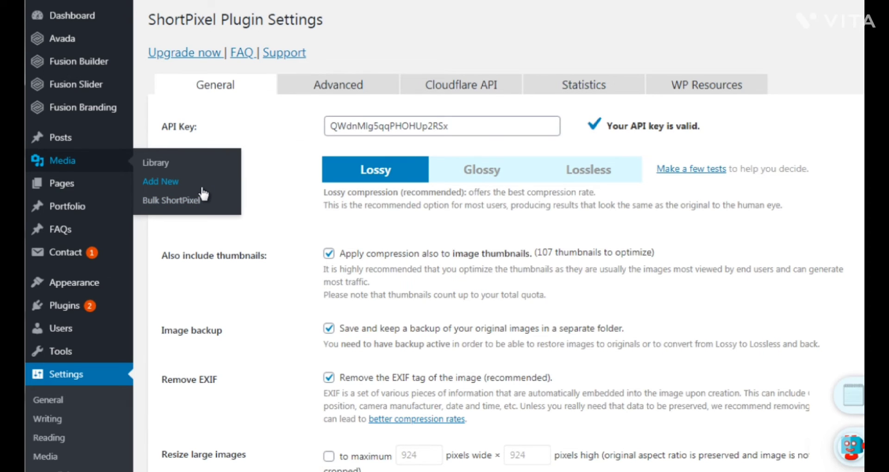
left_click(185, 200)
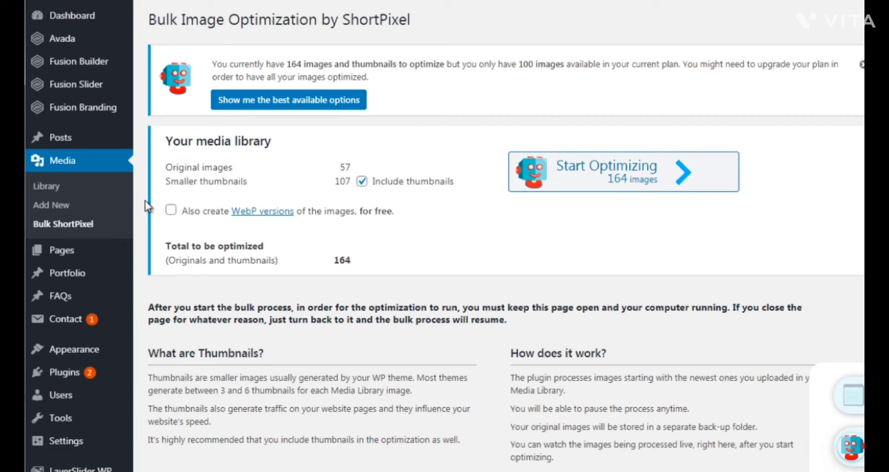
right_click(64, 189)
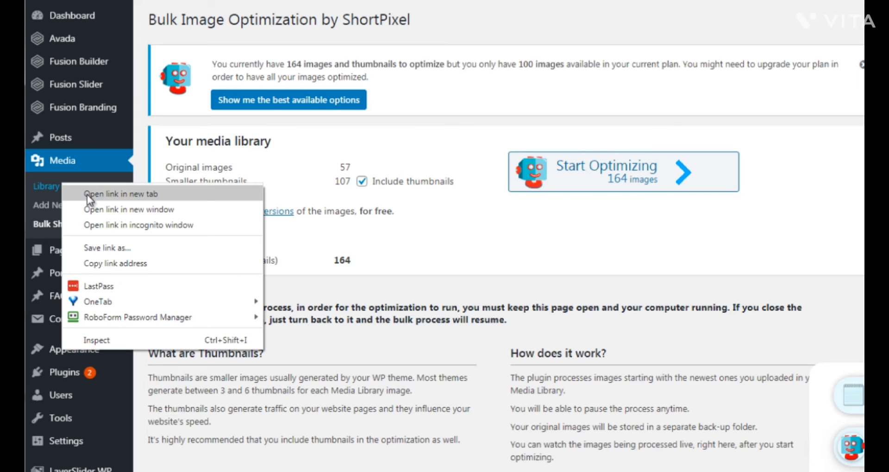
left_click(87, 195)
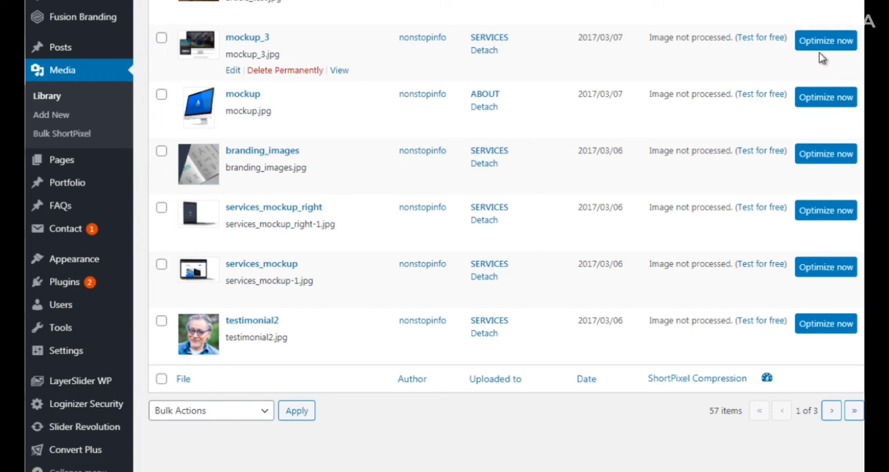
left_click(819, 107)
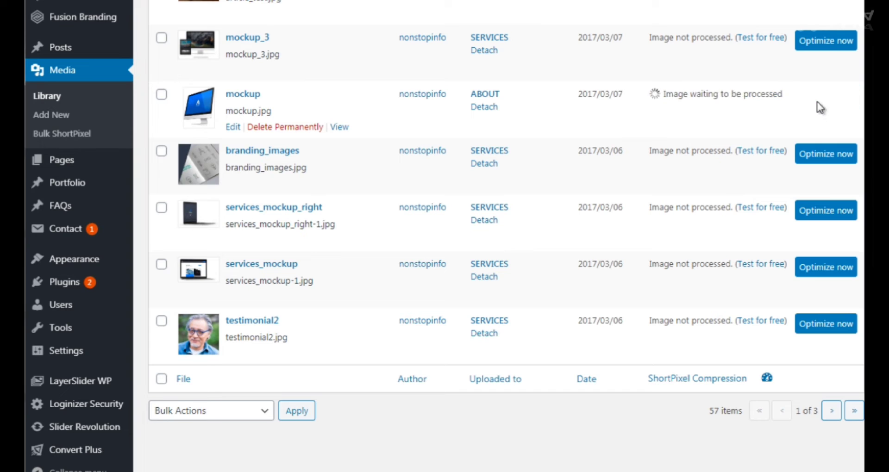
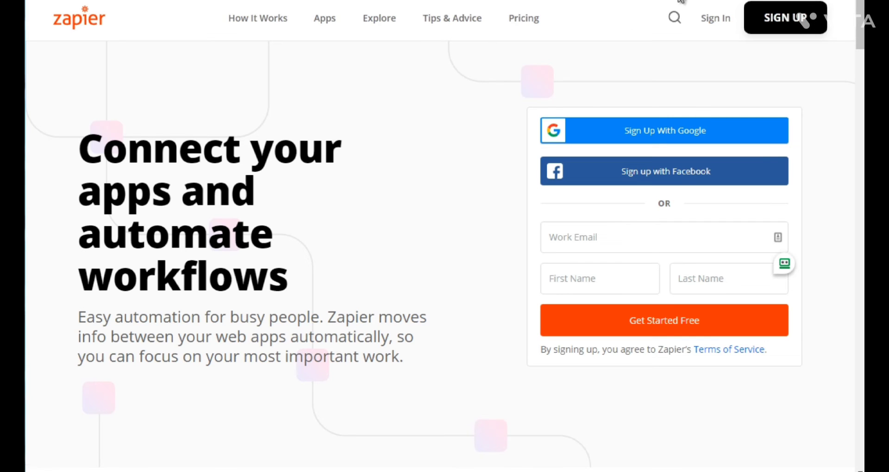
Step: Search the Zapier apps for "wordpress" and open the WordPress app page
mouse_move(337, 24)
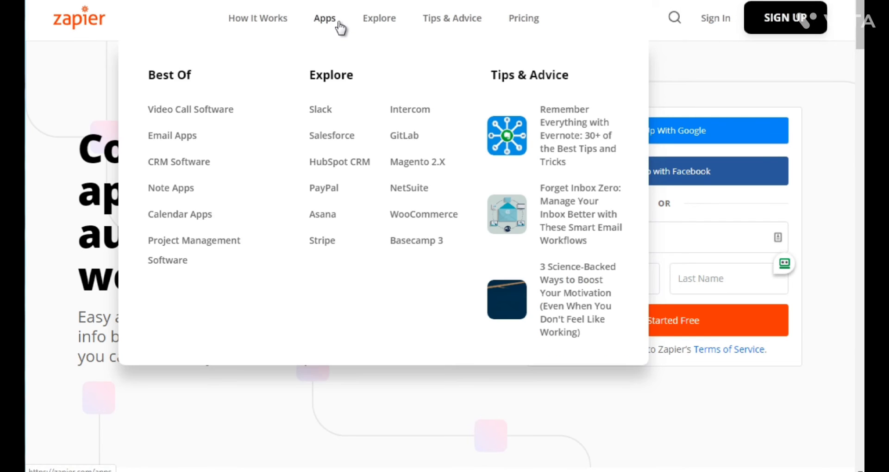
left_click(675, 18)
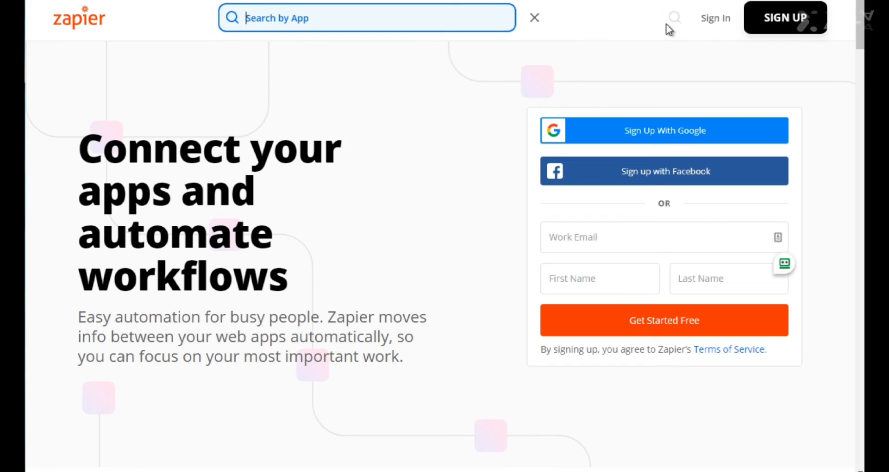
type("wordpress")
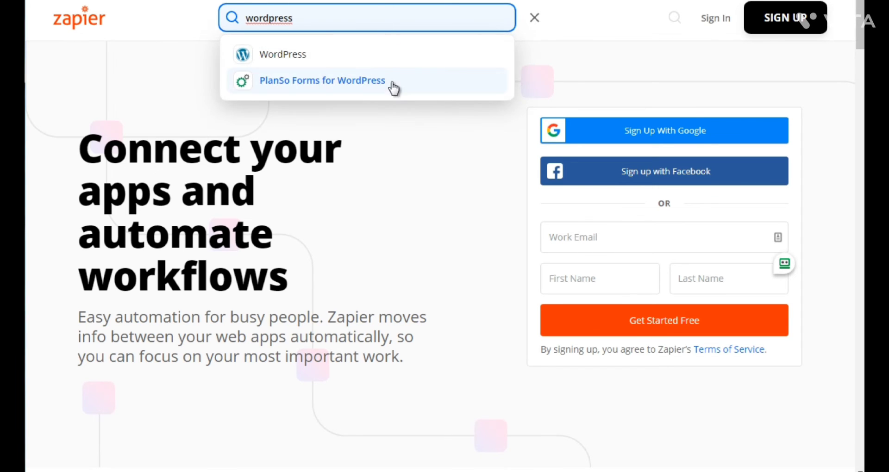
left_click(355, 61)
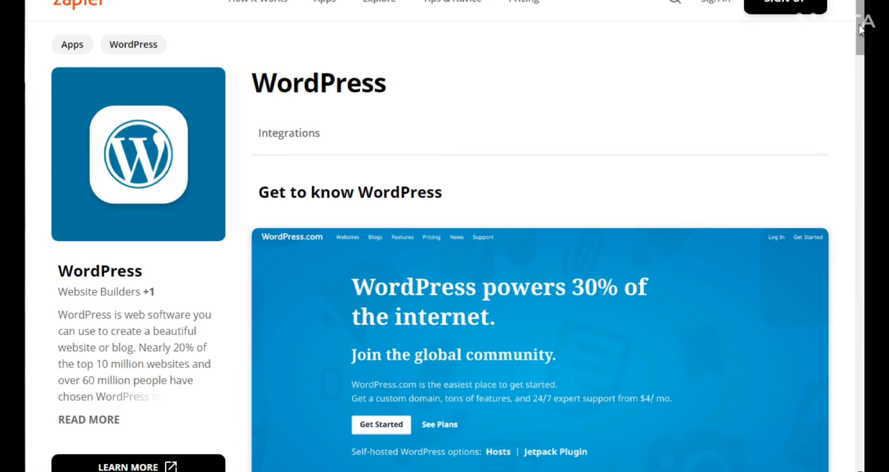
Step: Examine the apps that can connect with WordPress on Zapier and advance through the pages of integrations
left_click_drag(860, 30, 862, 127)
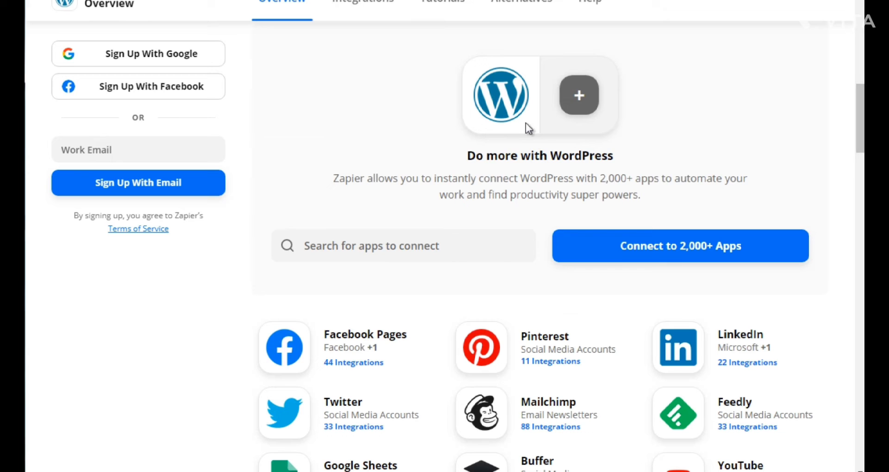
left_click_drag(859, 123, 861, 140)
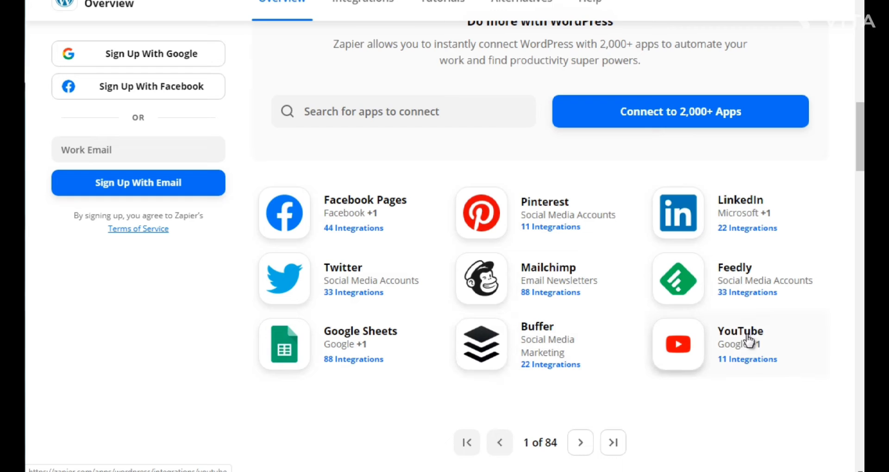
scroll(861, 155, "down", 1)
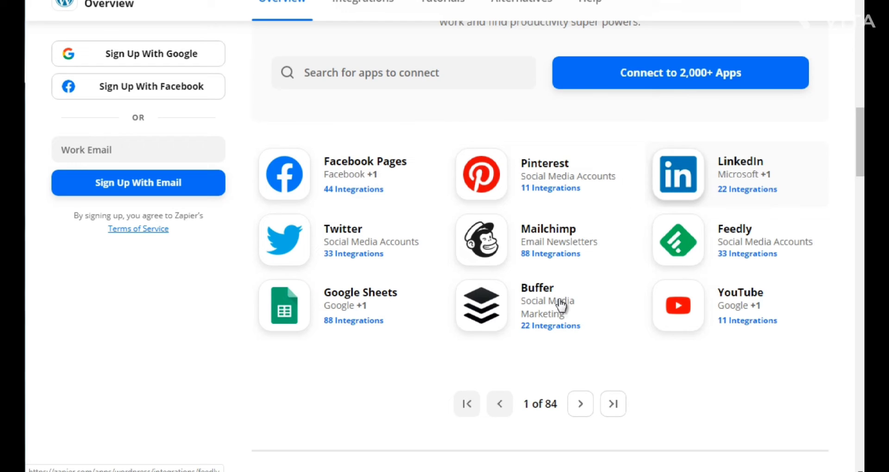
left_click(582, 405)
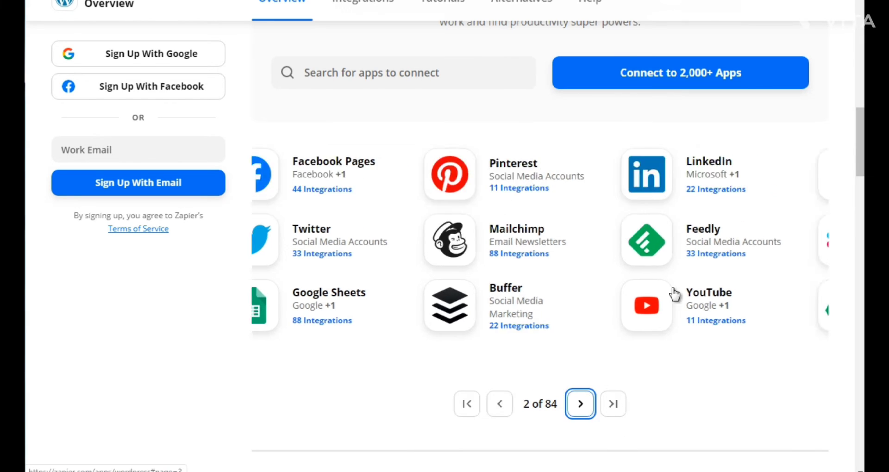
left_click_drag(859, 151, 859, 148)
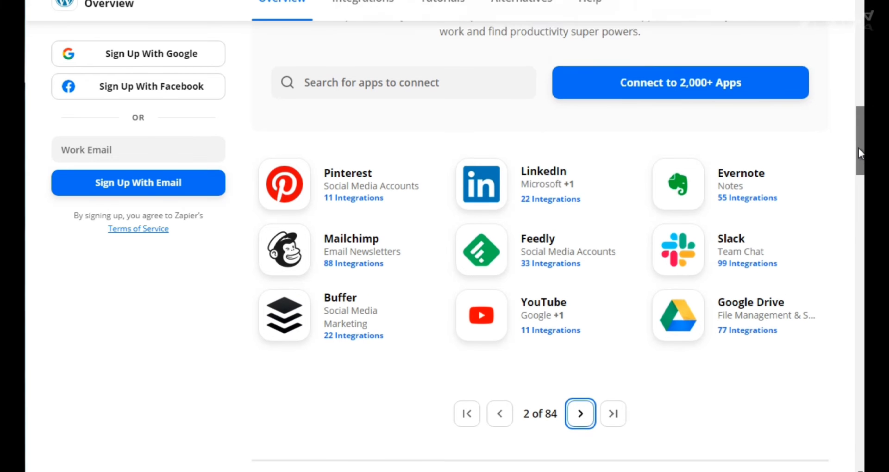
left_click(580, 424)
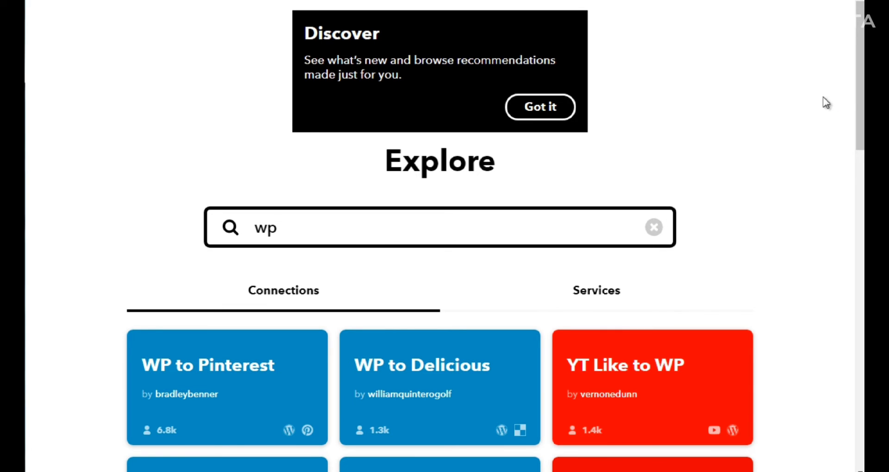
Step: On IFTTT, look through the connections found for "wp" and view the WP to Twitter applet by digitalmarketerllc
left_click_drag(863, 100, 324, 301)
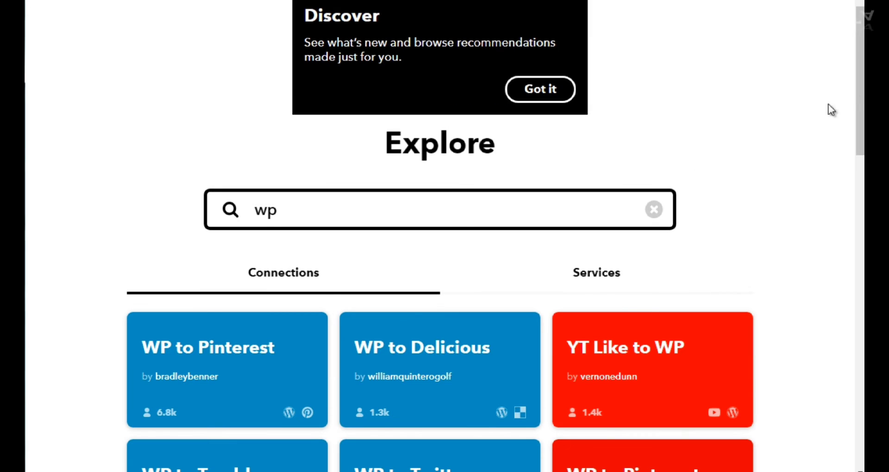
left_click_drag(857, 82, 863, 111)
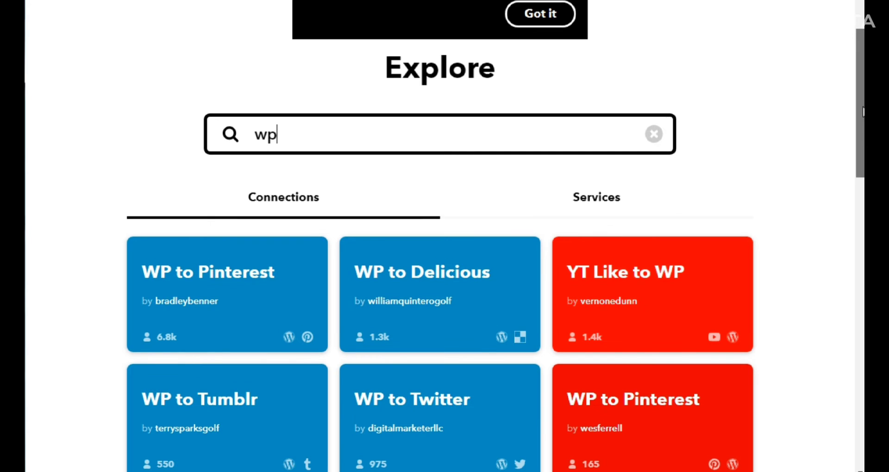
scroll(862, 111, "down", 1)
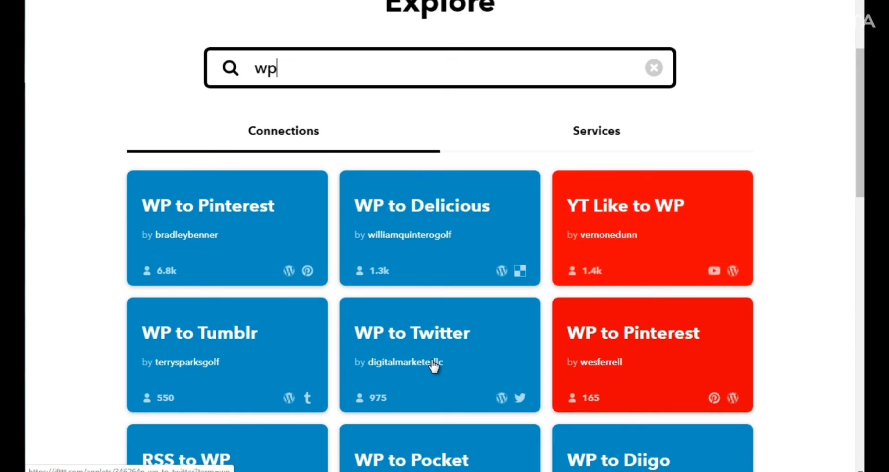
left_click(477, 343)
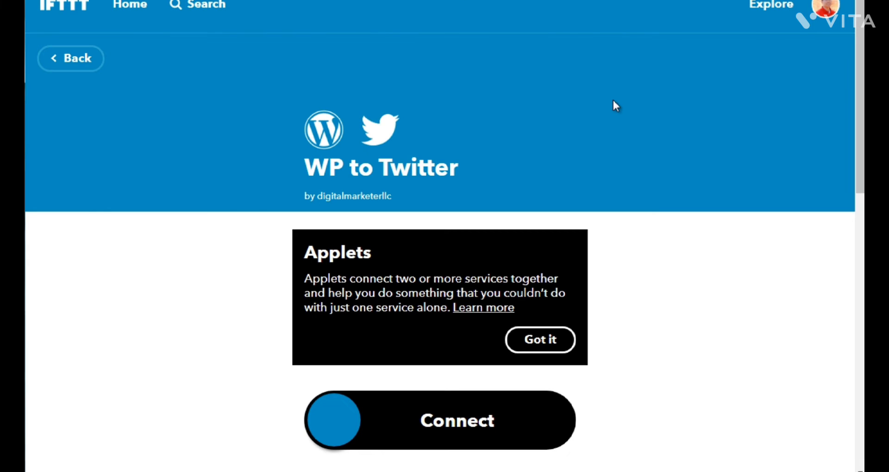
left_click_drag(858, 54, 862, 114)
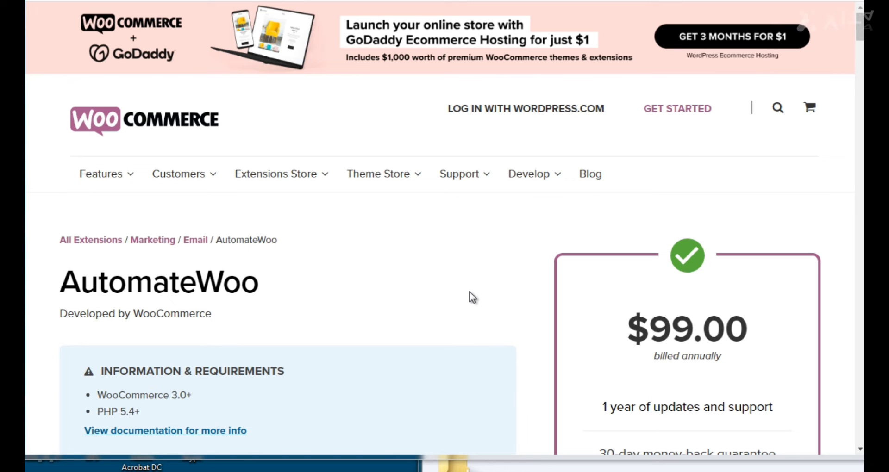
Step: On the WooCommerce site, review the AutomateWoo extension page, including its pricing, details, compatibility and email examples
mouse_move(527, 169)
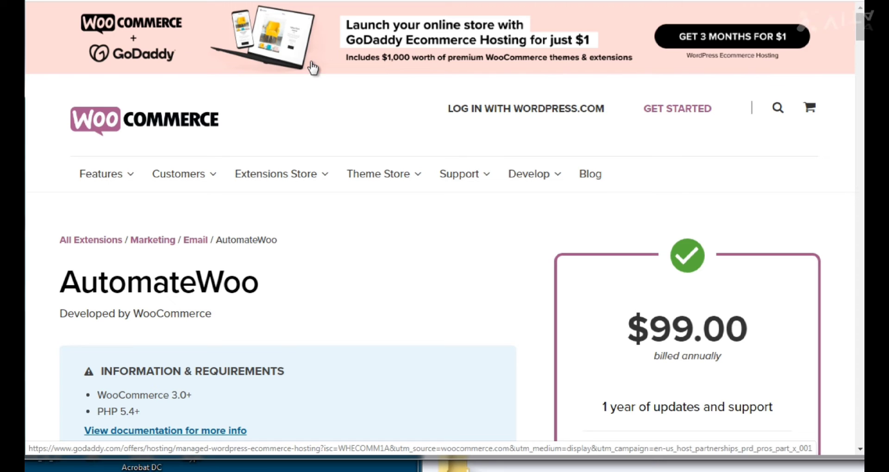
mouse_move(289, 182)
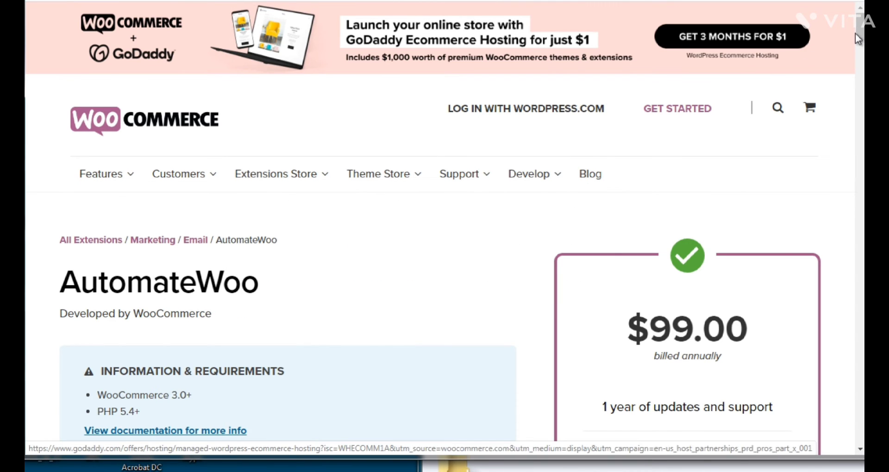
left_click_drag(855, 34, 859, 48)
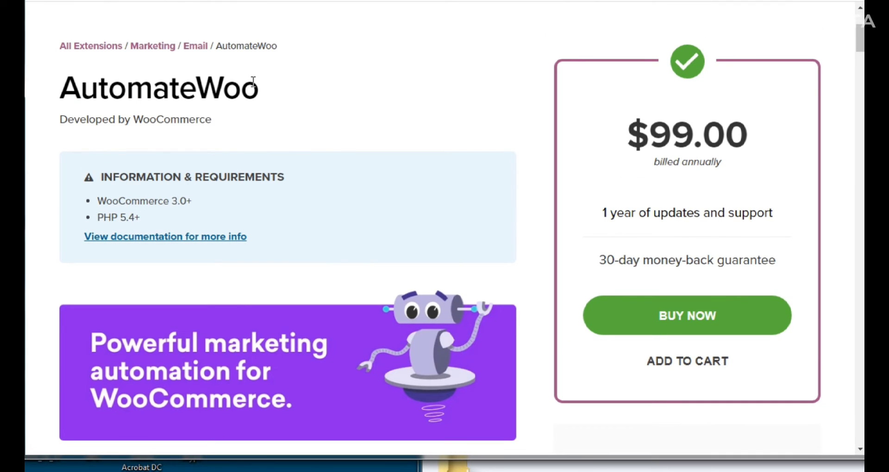
left_click_drag(860, 42, 861, 58)
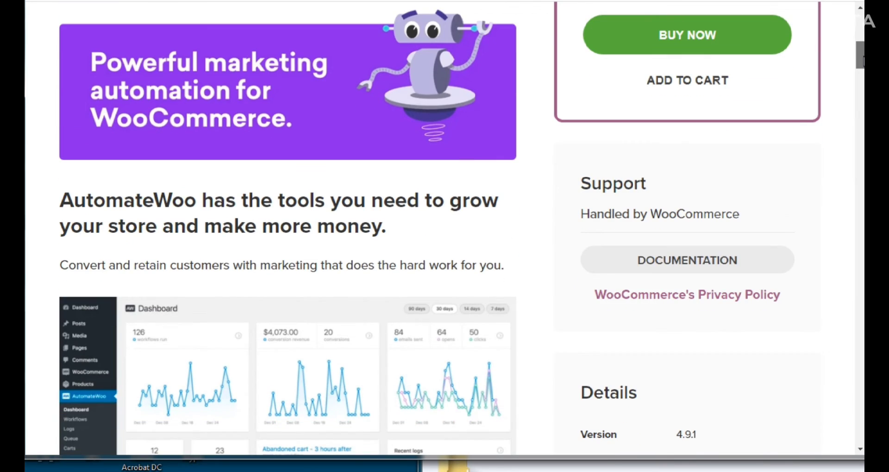
left_click_drag(860, 59, 862, 64)
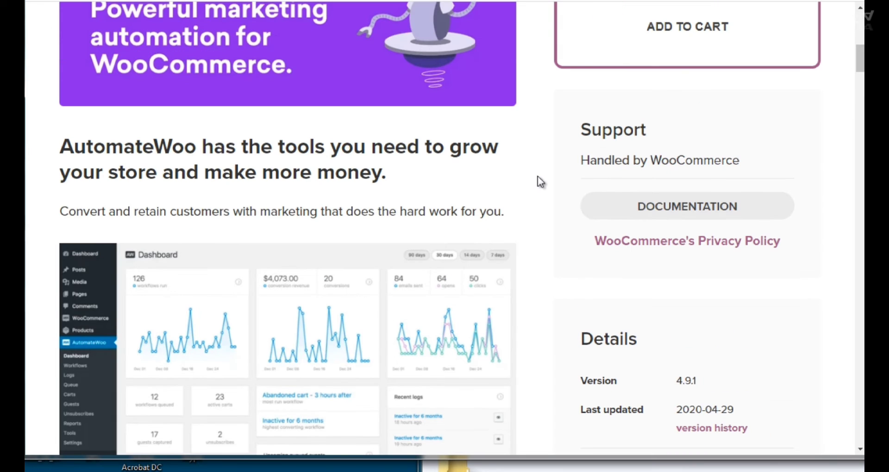
scroll(537, 176, "down", 3)
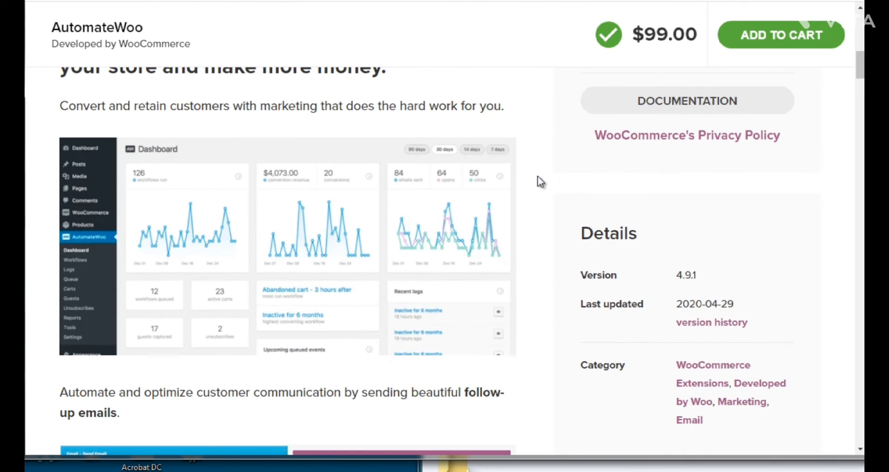
scroll(537, 176, "down", 1)
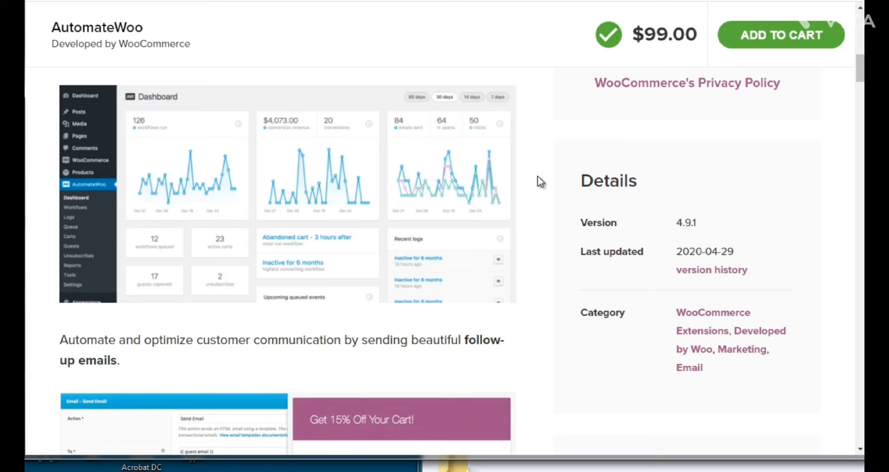
scroll(538, 176, "down", 1)
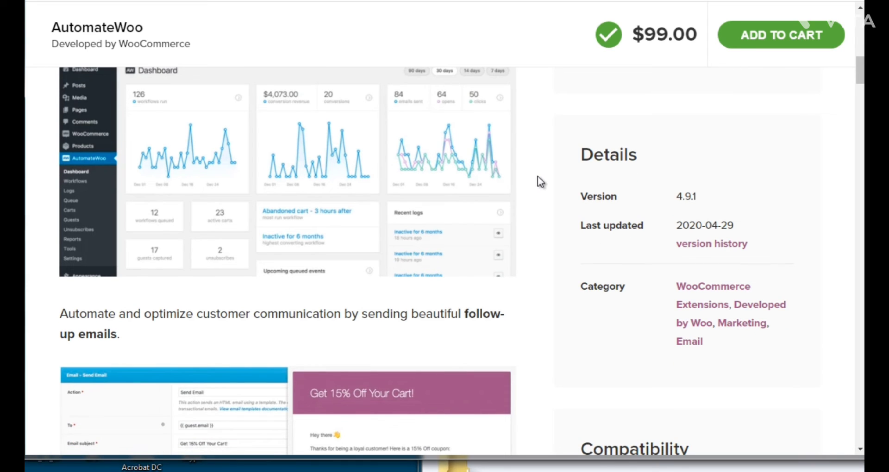
scroll(538, 177, "down", 1)
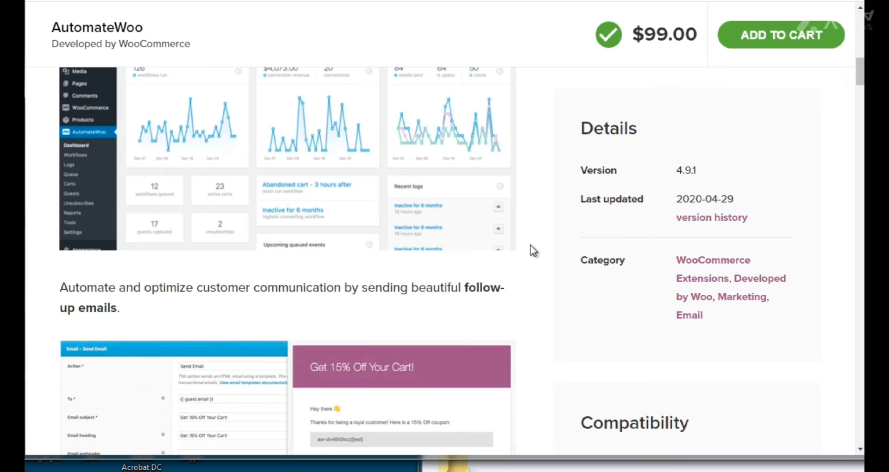
scroll(530, 245, "down", 3)
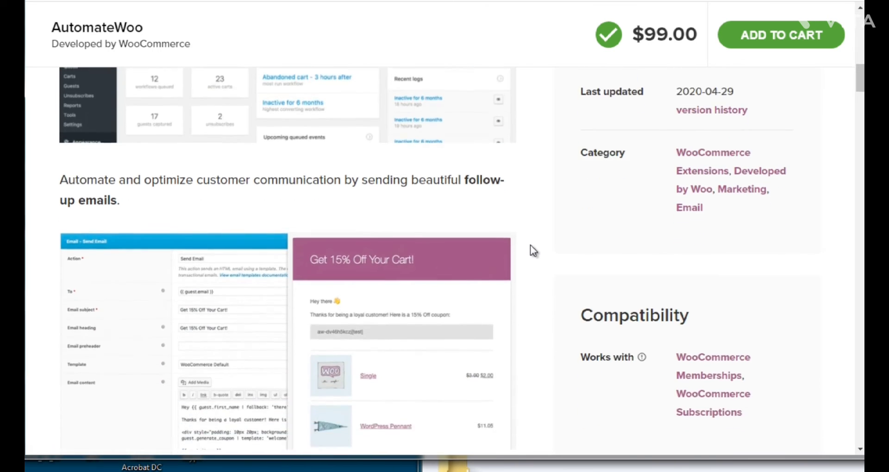
scroll(530, 245, "down", 2)
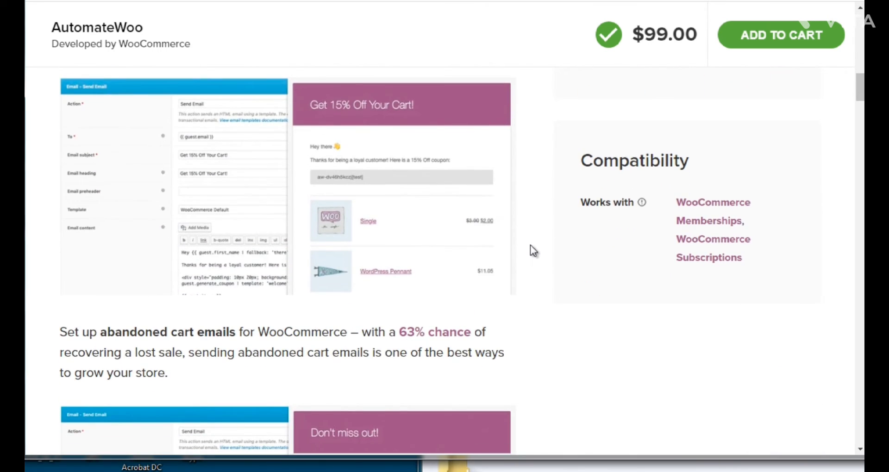
scroll(530, 246, "down", 1)
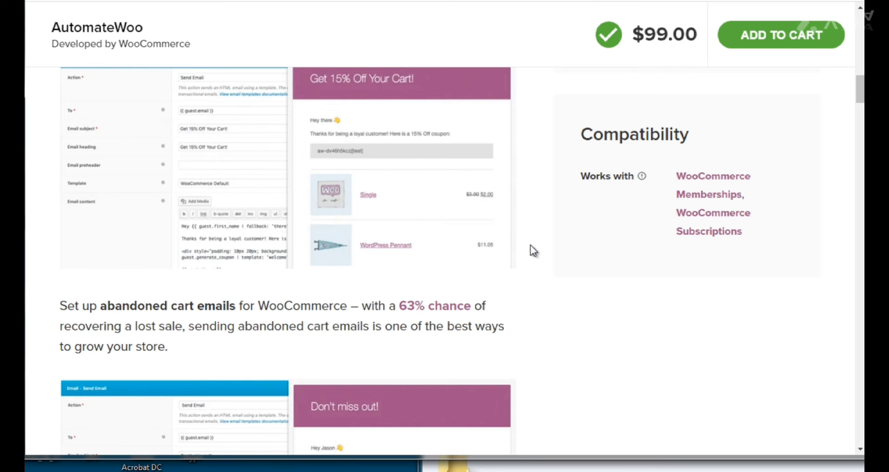
scroll(531, 246, "down", 1)
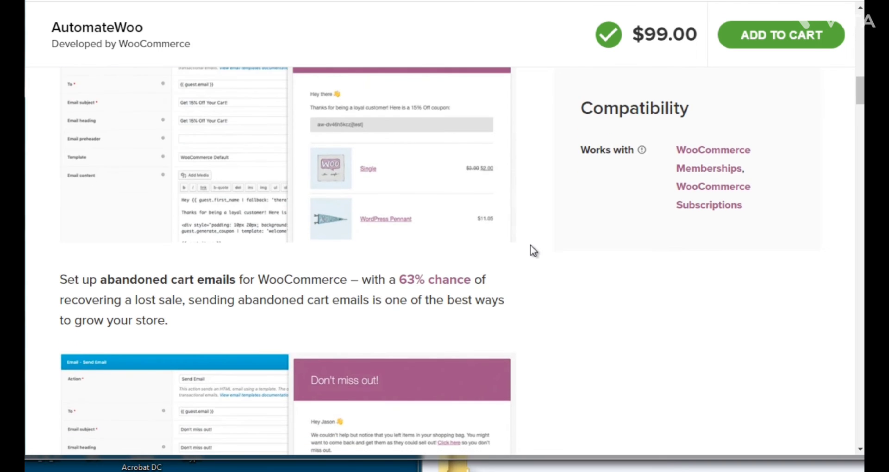
scroll(529, 246, "down", 4)
scroll(530, 245, "down", 2)
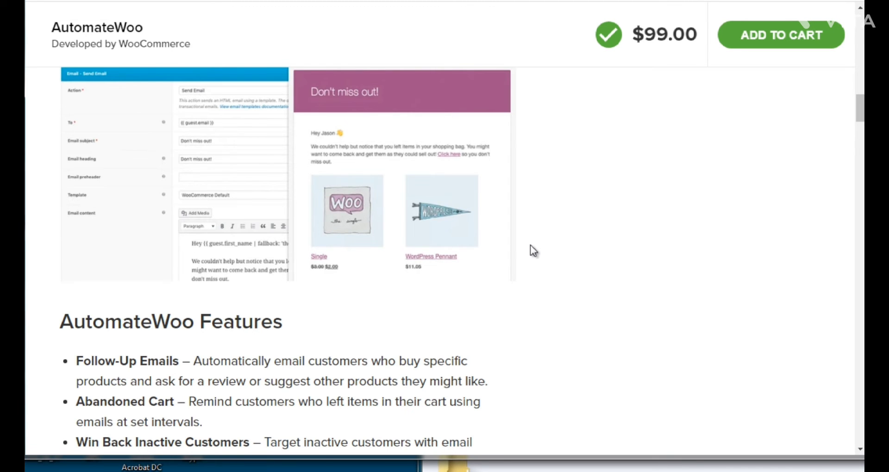
Step: Read through the AutomateWoo Features list, from Follow-Up Emails to Automatic VIP
scroll(530, 245, "down", 4)
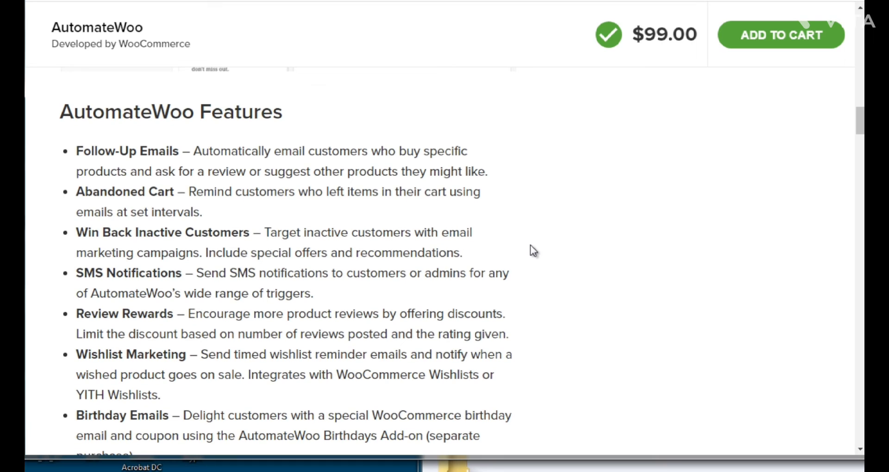
scroll(529, 245, "down", 1)
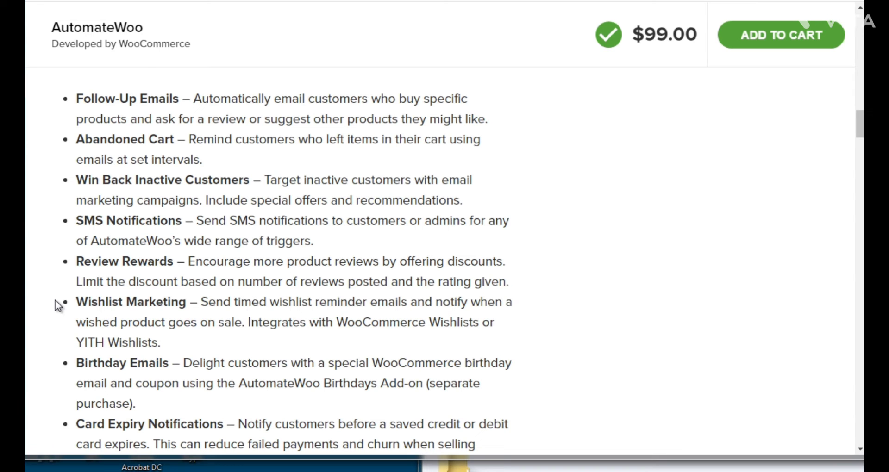
scroll(54, 301, "down", 1)
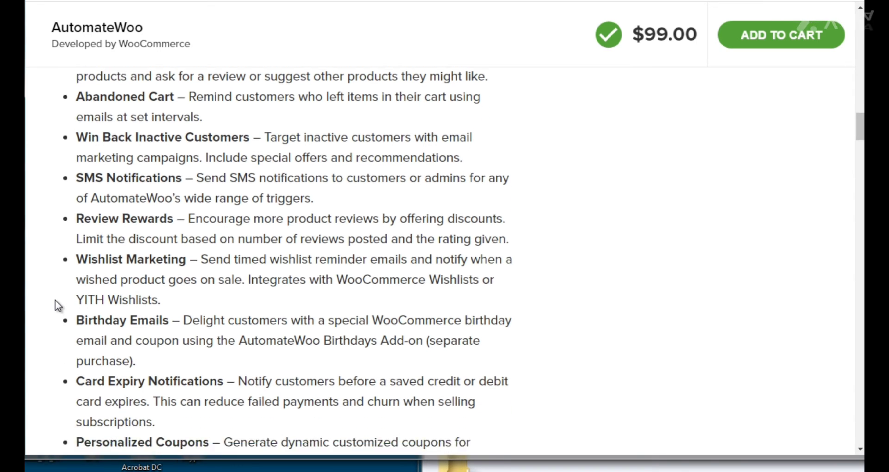
scroll(55, 301, "down", 5)
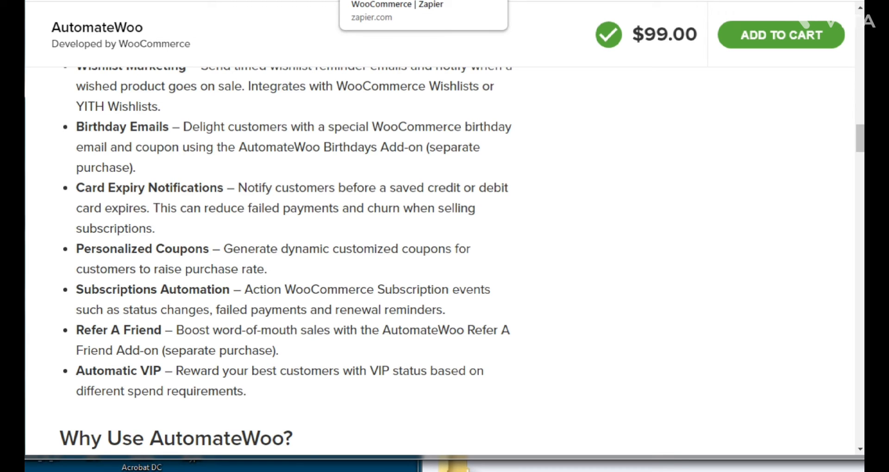
Step: Switch to the browser tab with Zapier's WooCommerce app page and view its overview
key("ctrl+Tab")
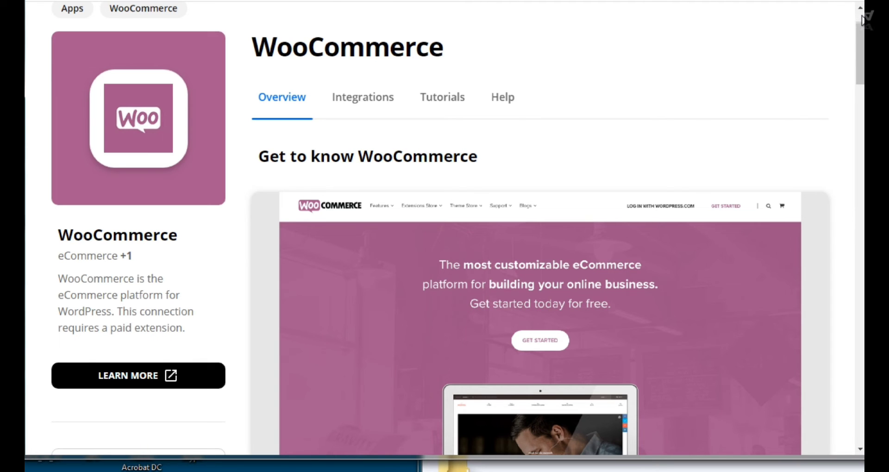
scroll(445, 231, "up", 1)
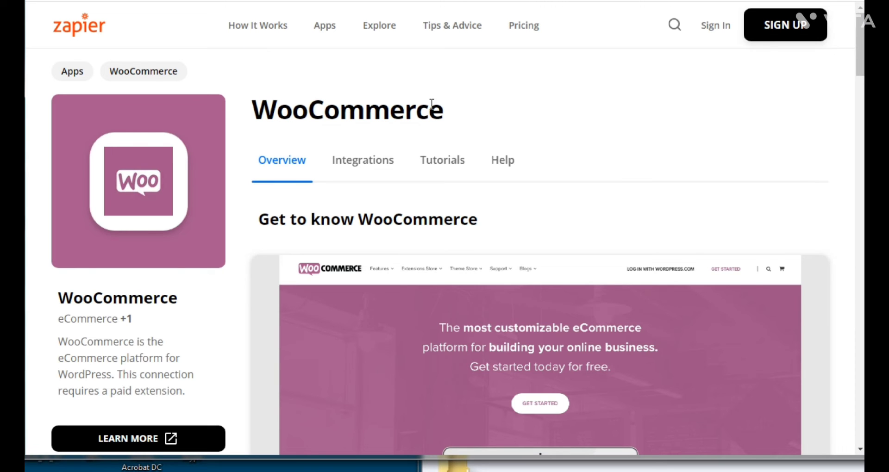
Step: Look through Zapier's WooCommerce overview down to the first page of apps that can be connected
scroll(856, 60, "down", 3)
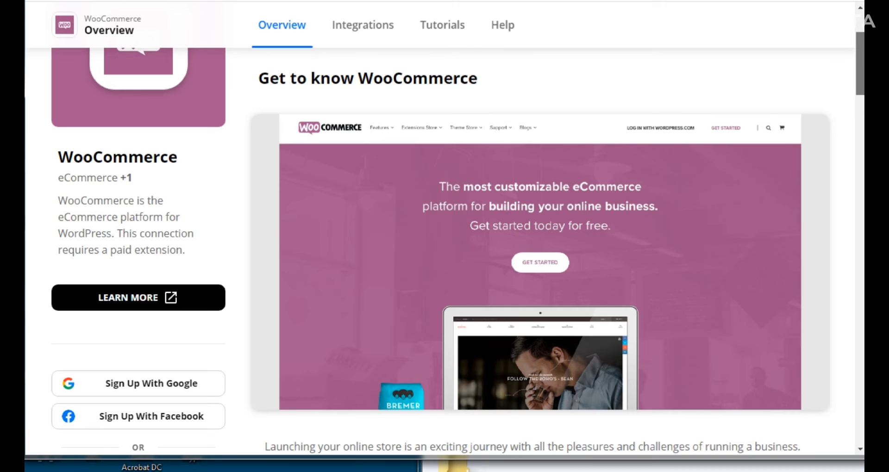
scroll(539, 250, "down", 9)
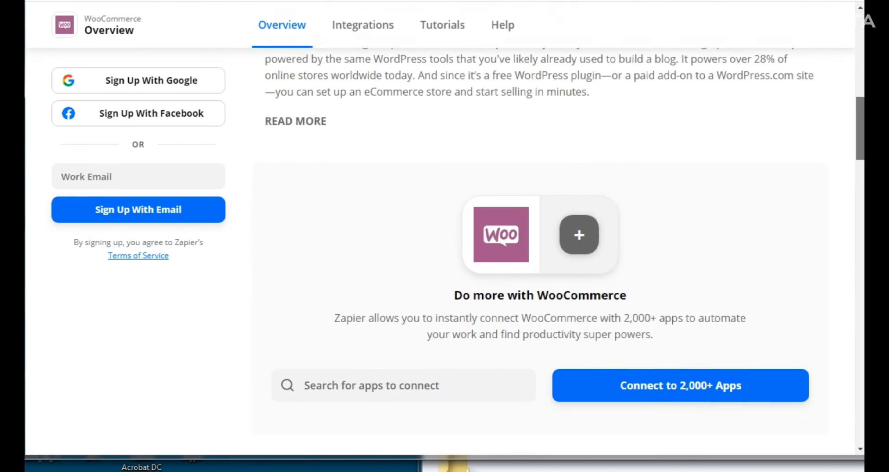
scroll(539, 250, "down", 2)
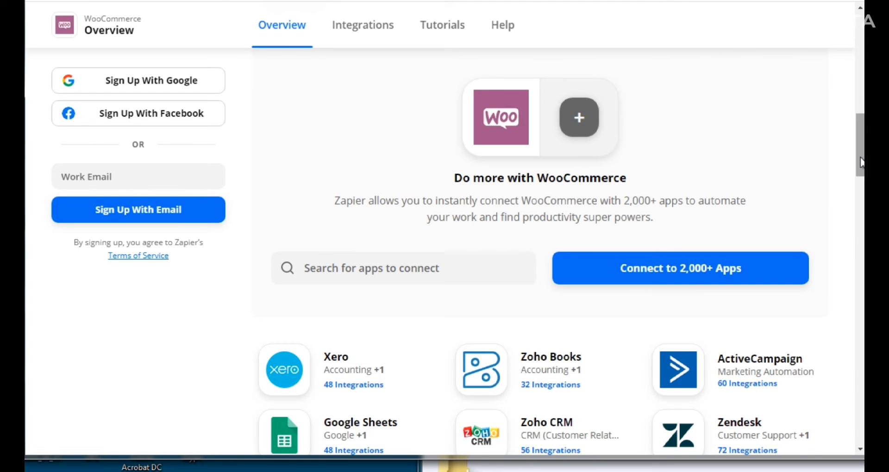
left_click_drag(860, 162, 863, 190)
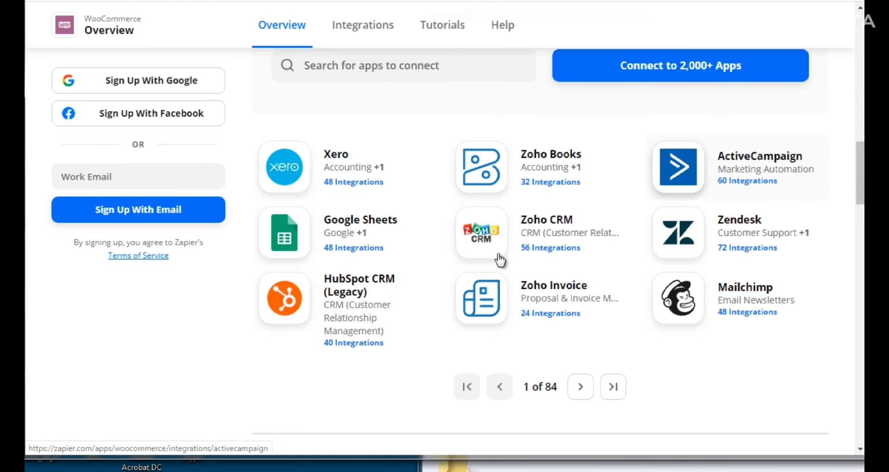
left_click_drag(858, 172, 856, 147)
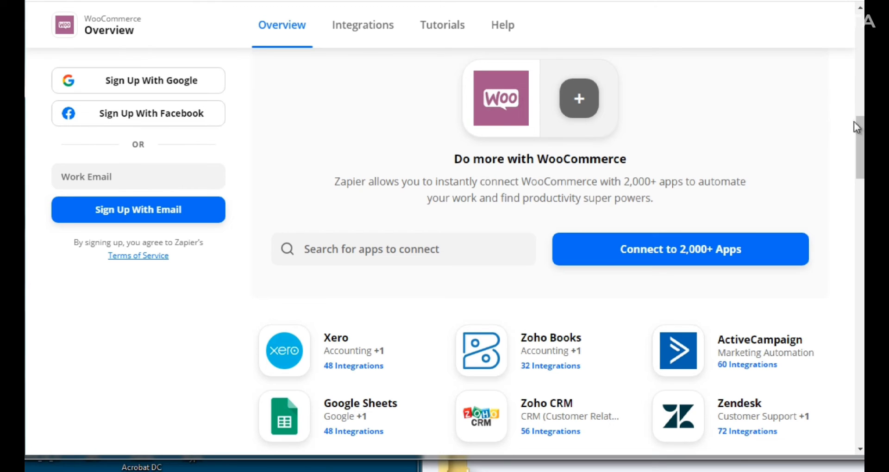
Step: Open the WooCommerce + Google Sheets integrations page and look through its triggers and actions
left_click(381, 251)
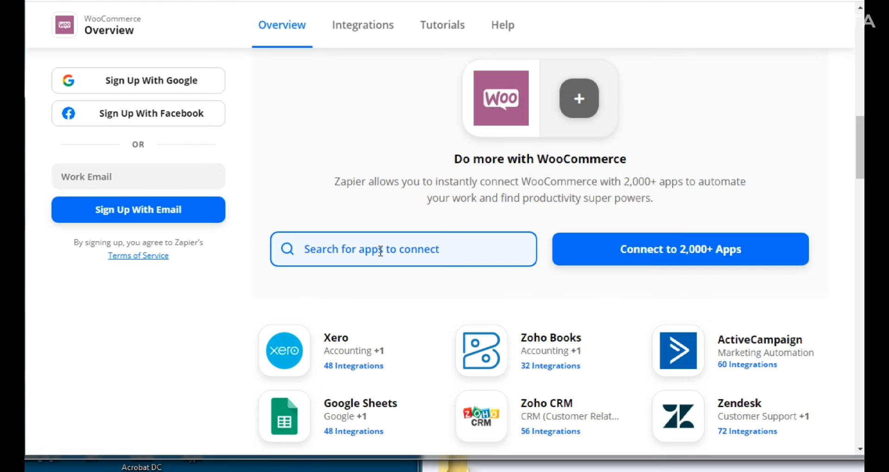
left_click(420, 274)
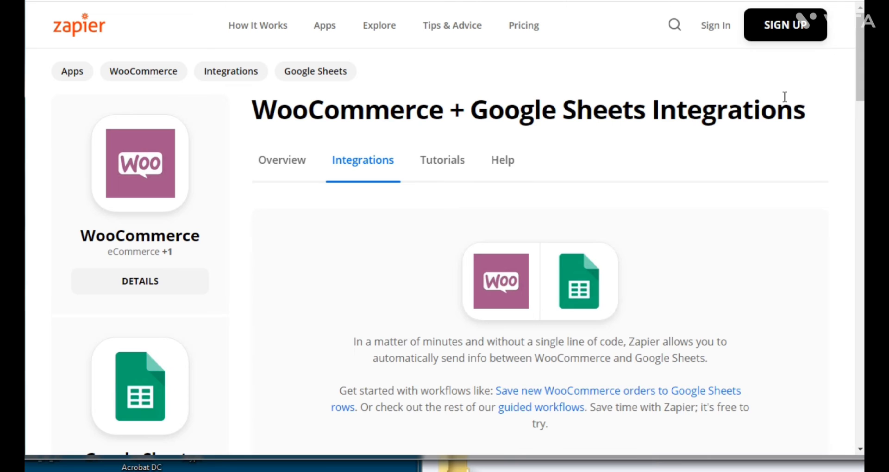
key("ctrl+a")
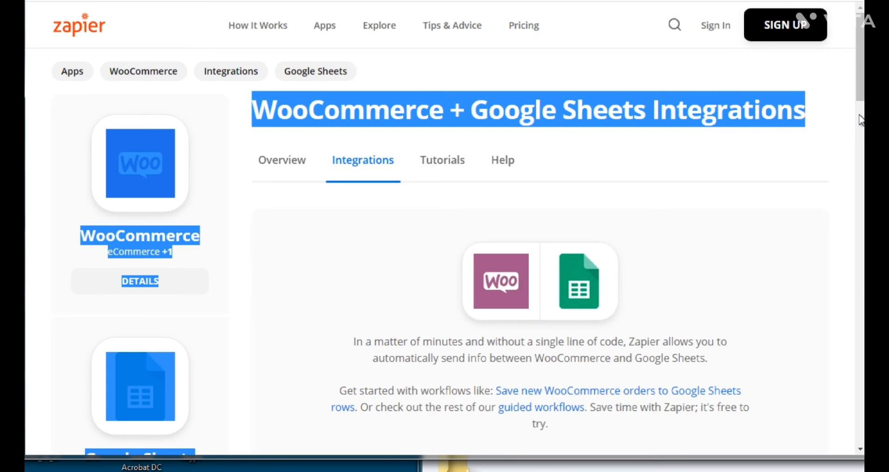
left_click(826, 122)
left_click_drag(858, 87, 864, 204)
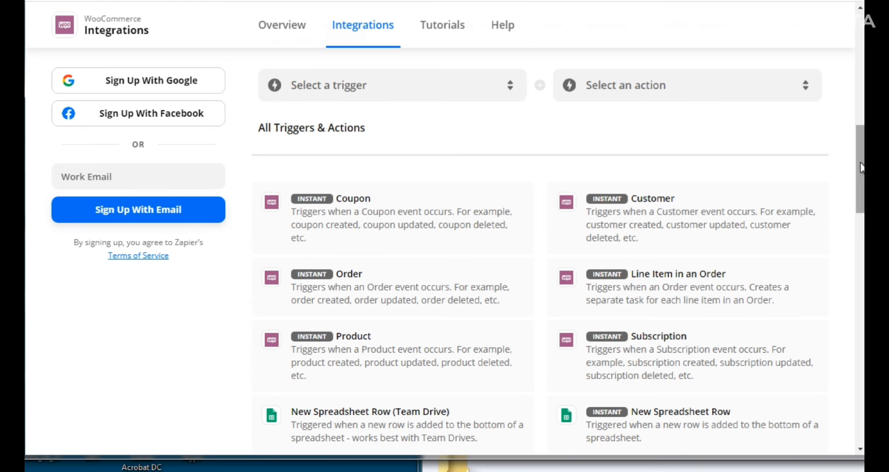
left_click_drag(861, 167, 861, 214)
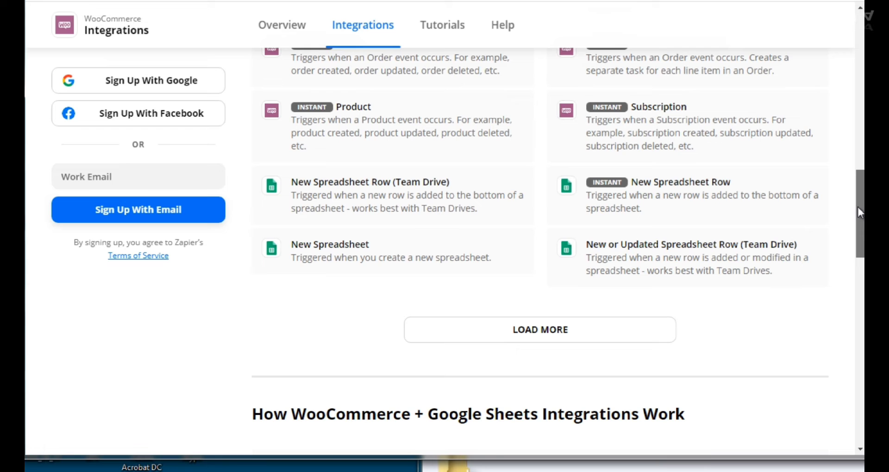
left_click_drag(859, 207, 858, 292)
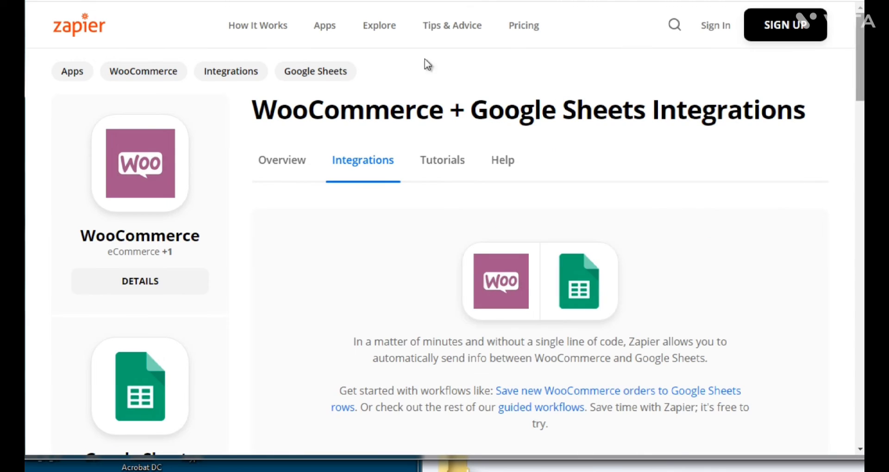
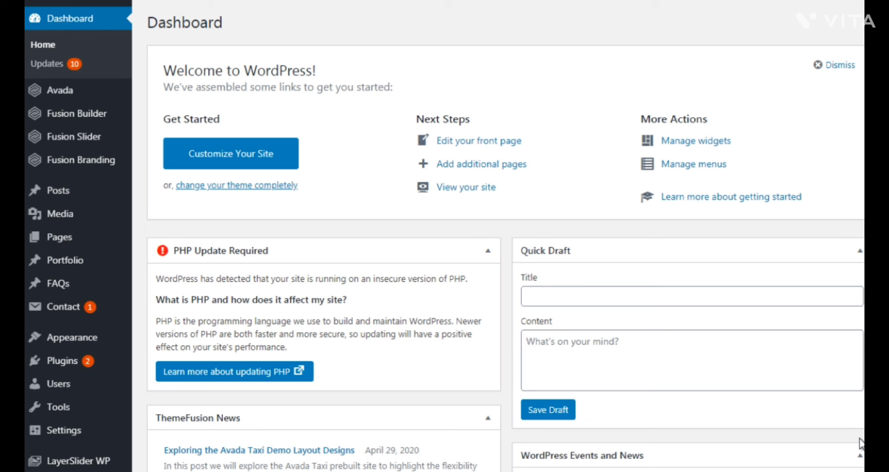
Step: In the WordPress dashboard, open the Updates page and review the plugins and themes with new versions
left_click_drag(231, 185, 143, 80)
left_click(144, 79)
mouse_move(127, 96)
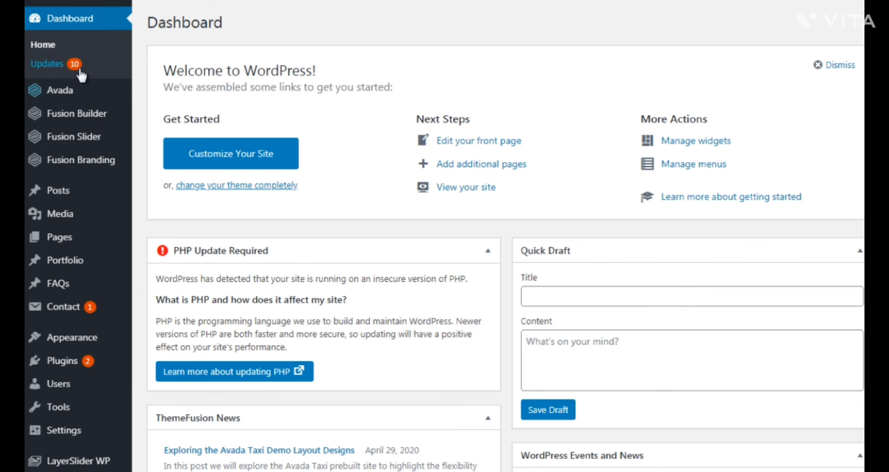
mouse_move(91, 122)
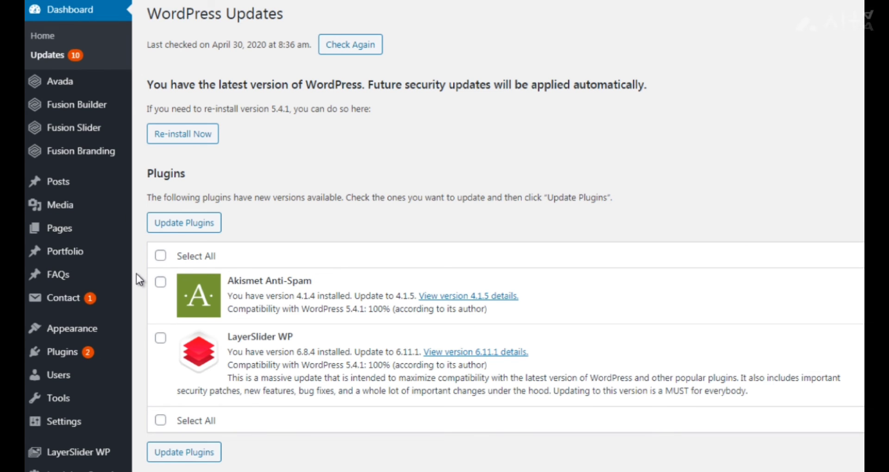
scroll(137, 274, "down", 3)
scroll(136, 275, "down", 1)
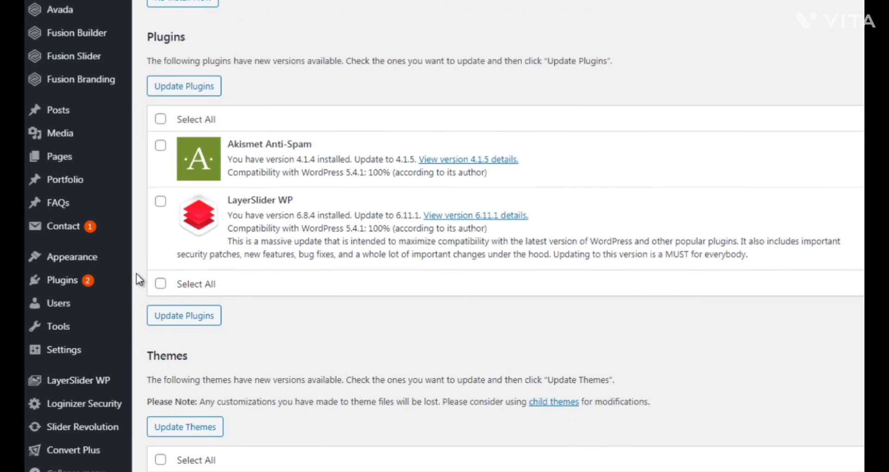
scroll(136, 275, "down", 10)
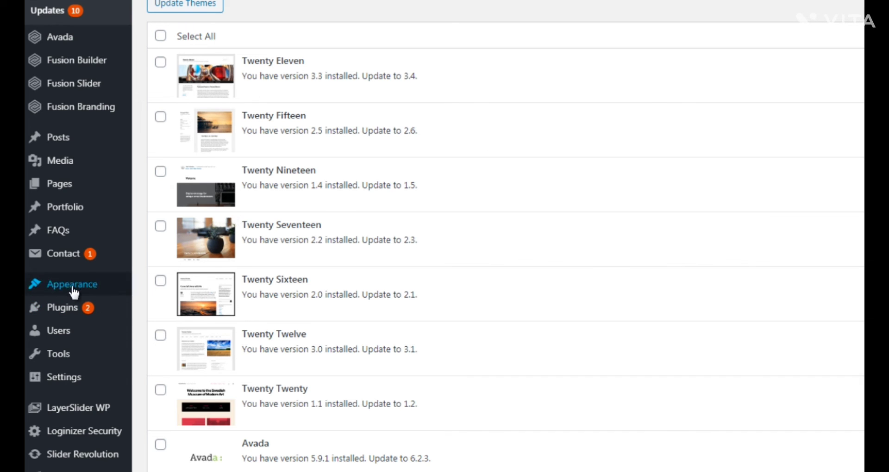
Step: Open the installed themes list and check the update offered for the active Avada theme
mouse_move(71, 291)
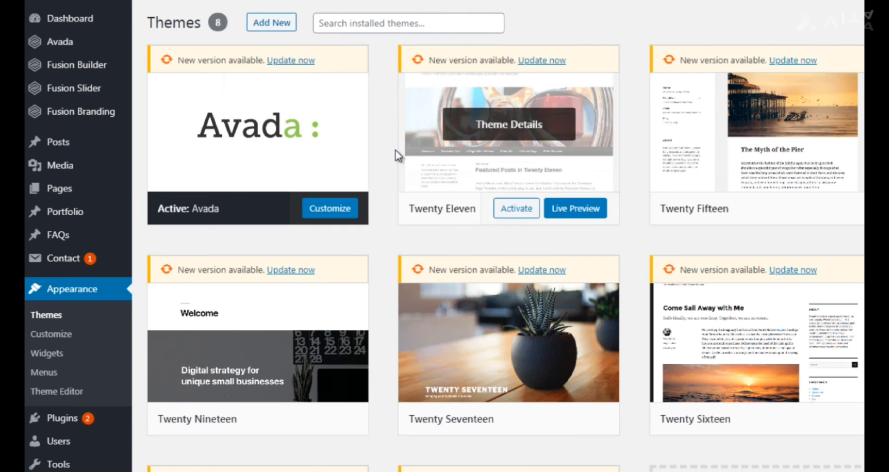
mouse_move(542, 169)
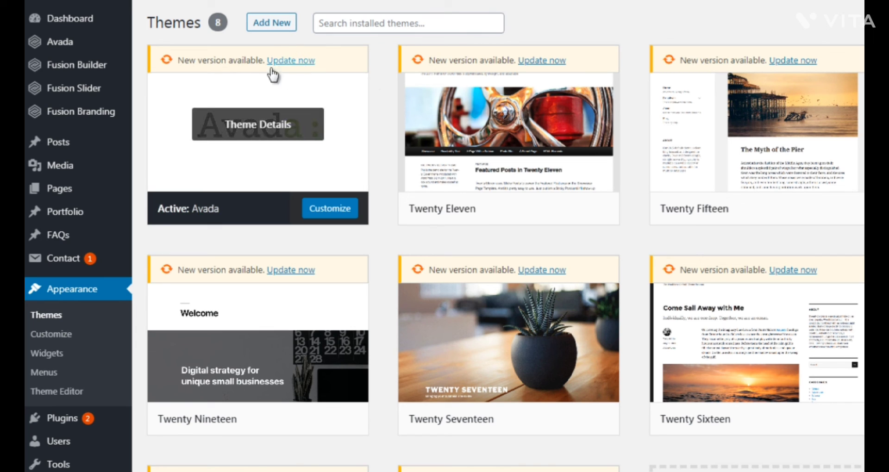
left_click(306, 61)
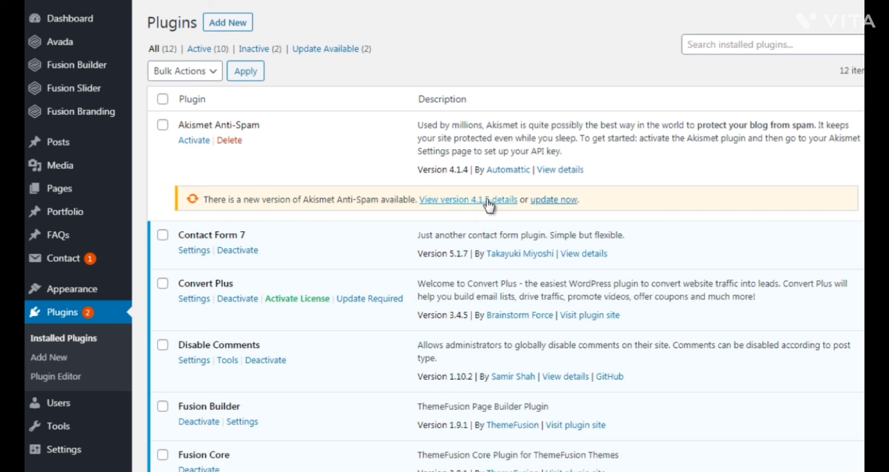
Step: Update the Akismet Anti-Spam plugin to version 4.1.5 and look through the other installed plugins
left_click(542, 202)
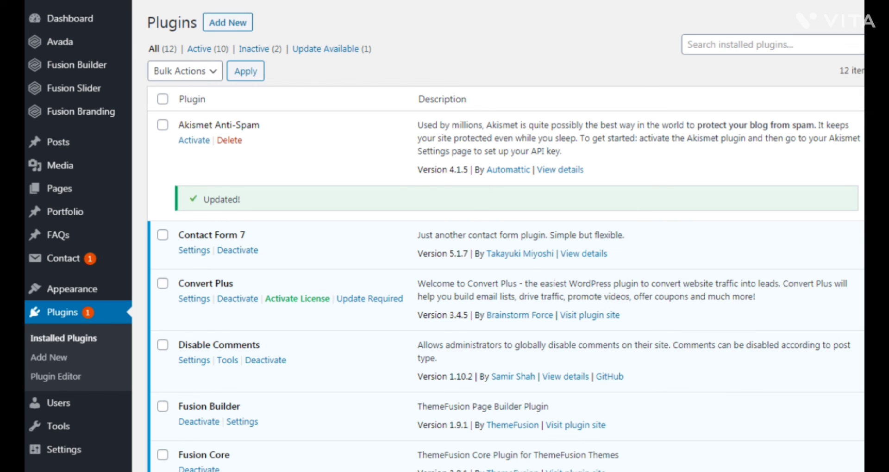
scroll(505, 231, "down", 10)
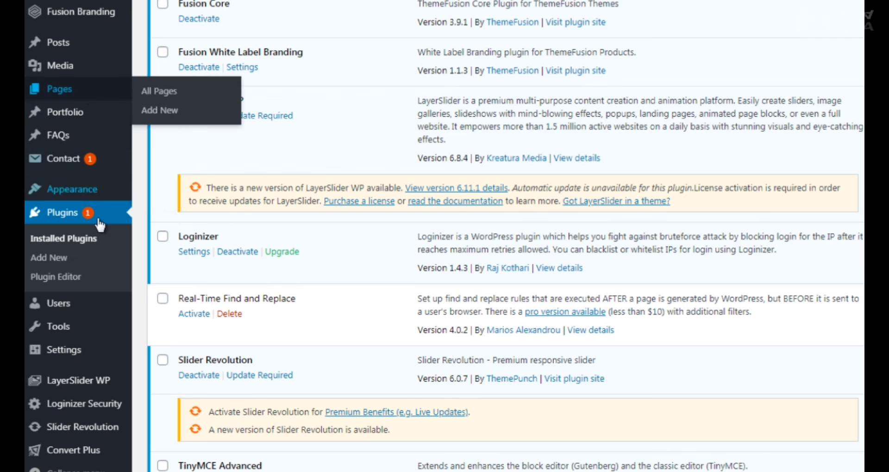
mouse_move(104, 192)
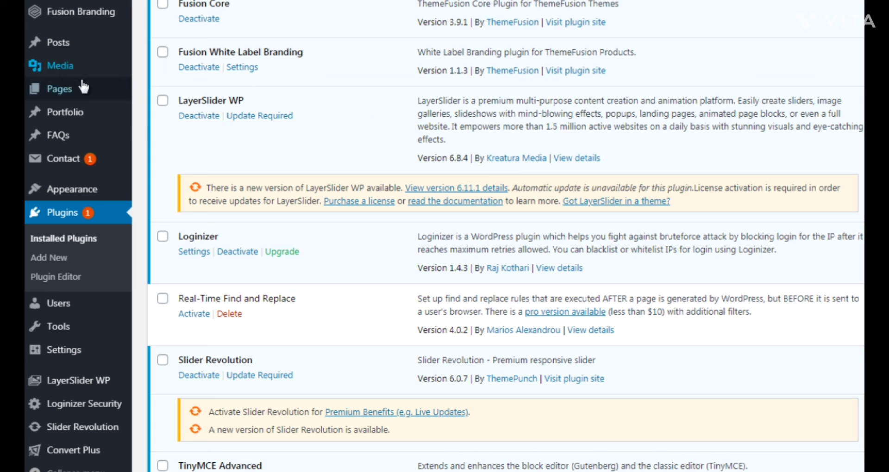
mouse_move(81, 67)
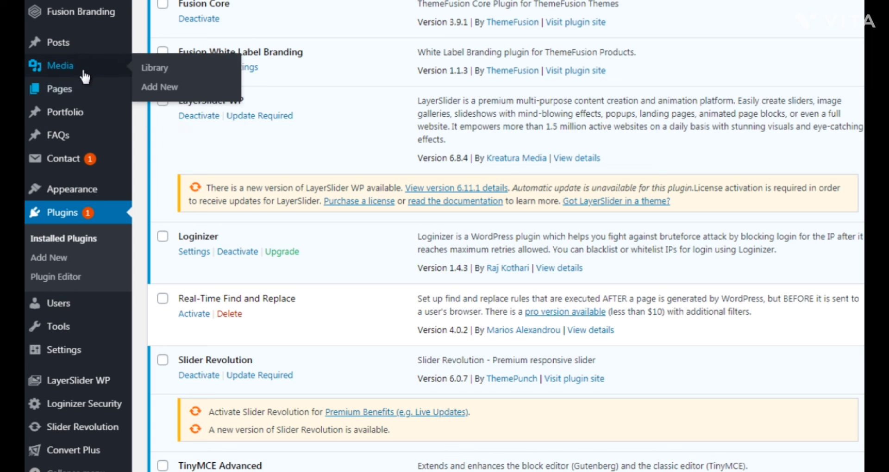
left_click(157, 78)
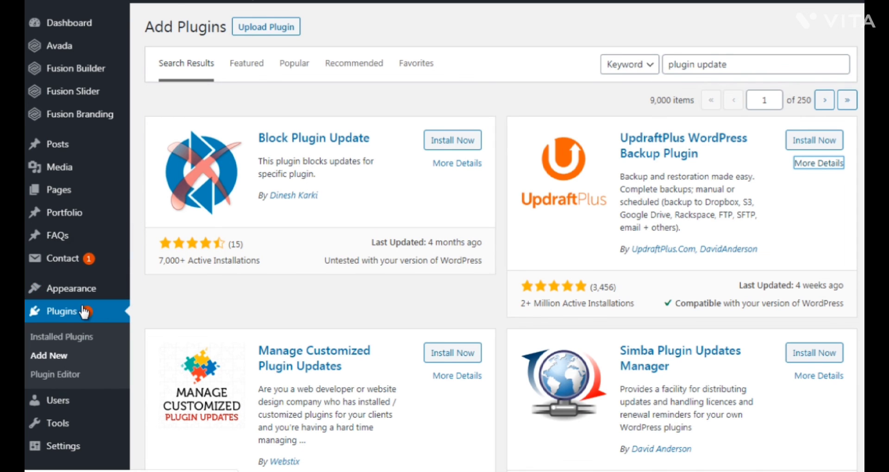
Step: Clear the Add Plugins search and search the plugin directory again for "plugin update"
left_click(61, 337)
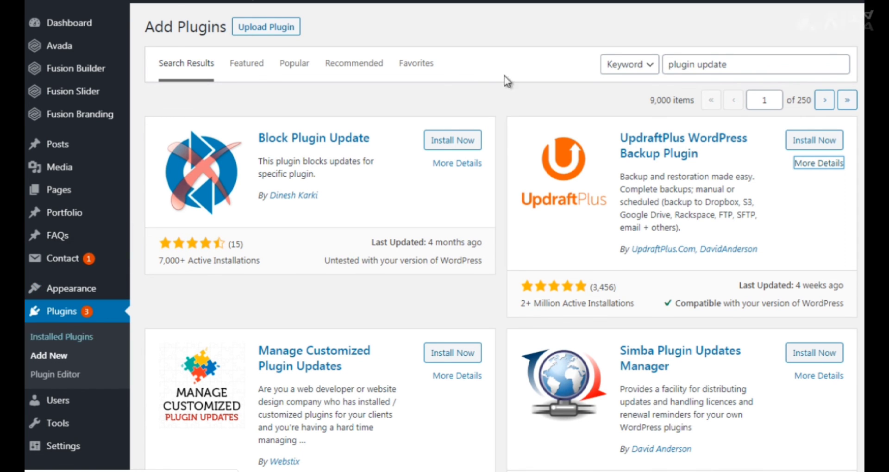
left_click_drag(752, 65, 650, 74)
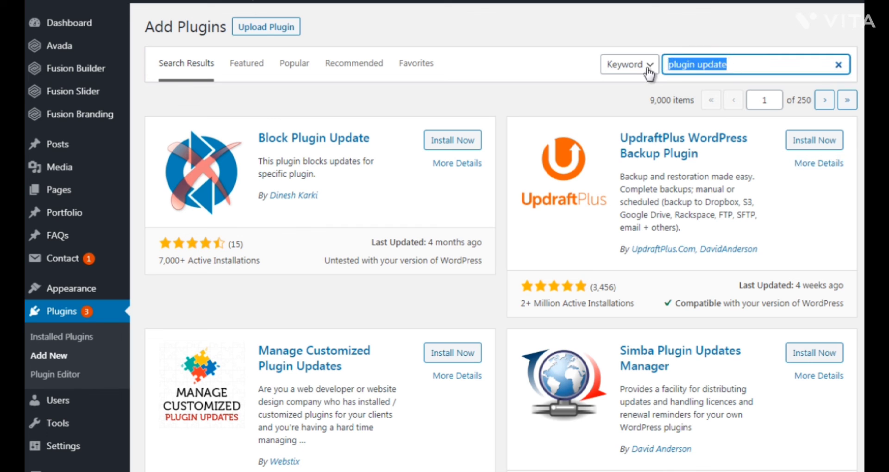
key("BackSpace")
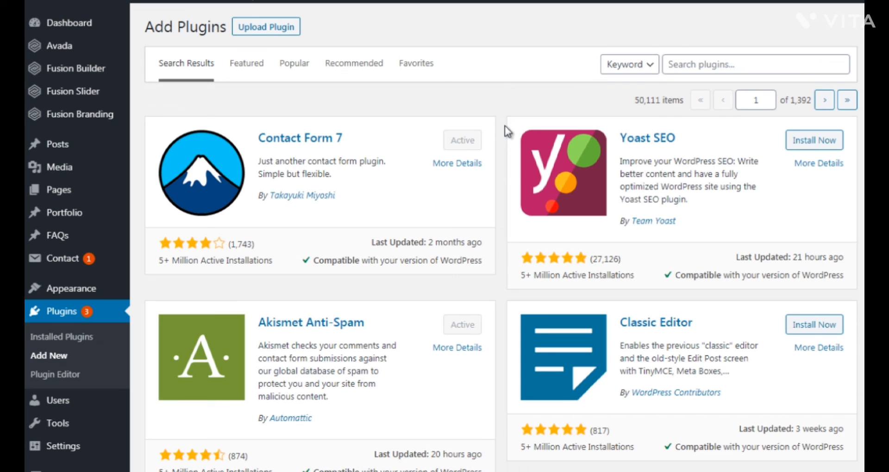
left_click(708, 63)
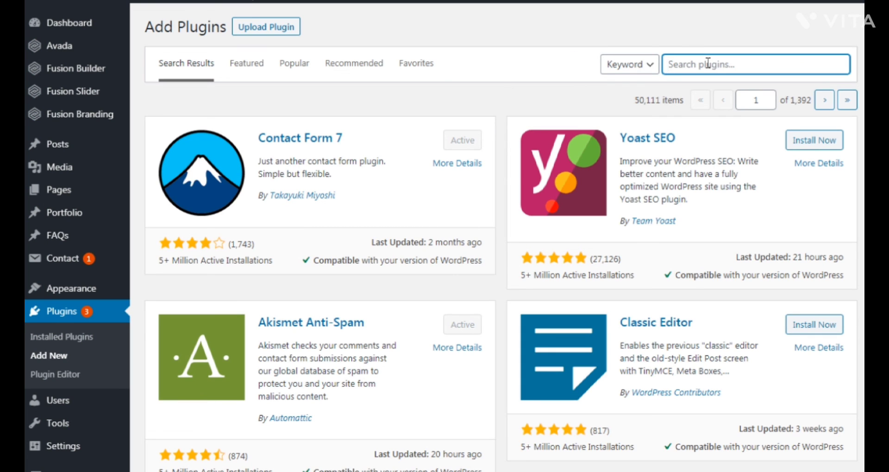
type("plugin update")
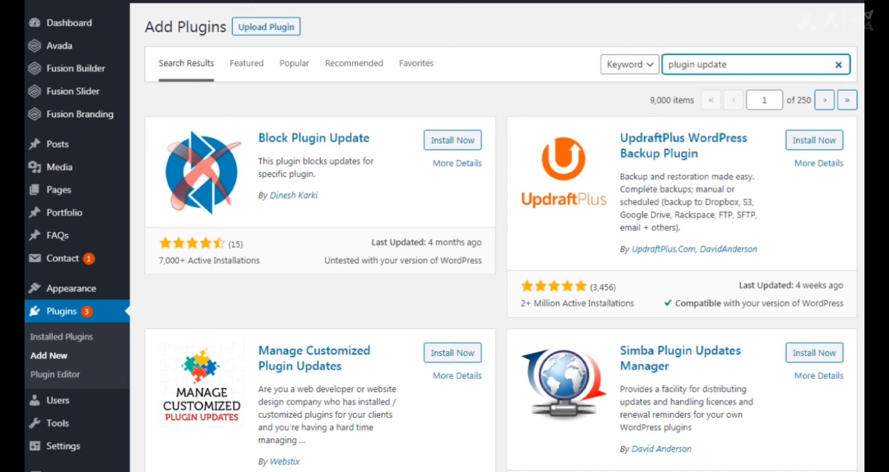
Step: Browse the plugin update results down to Companion Auto Update and open the details of Block Plugin Update
scroll(503, 239, "down", 5)
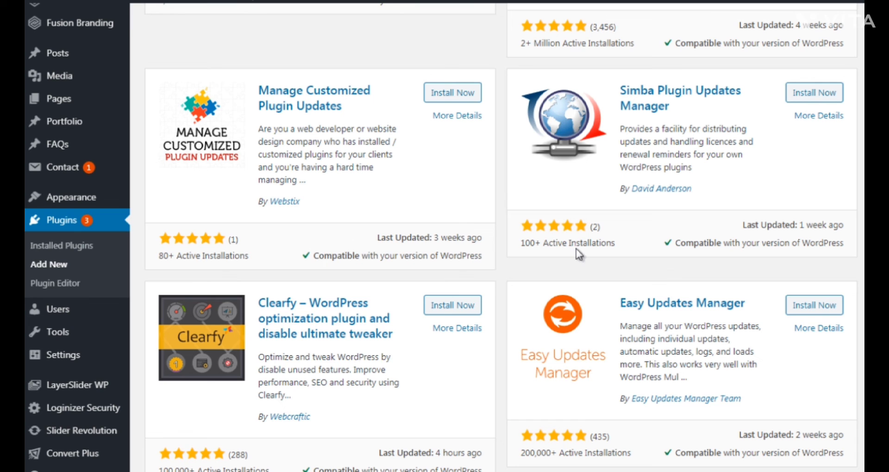
scroll(639, 55, "up", 5)
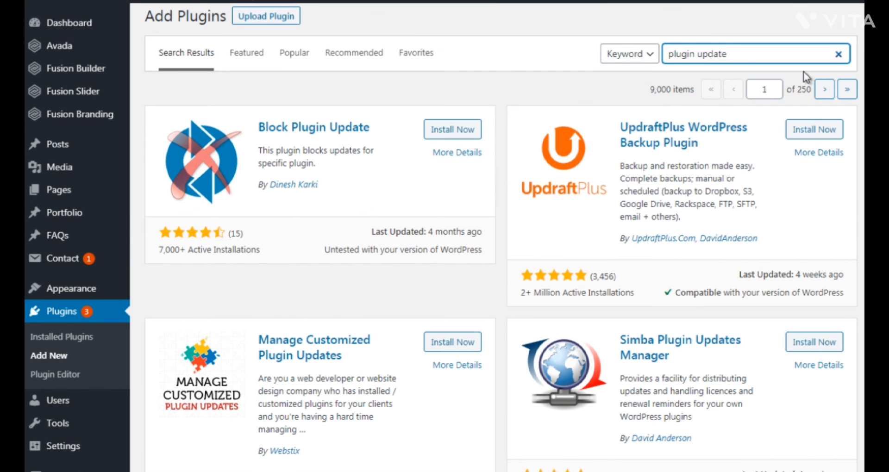
scroll(502, 278, "down", 6)
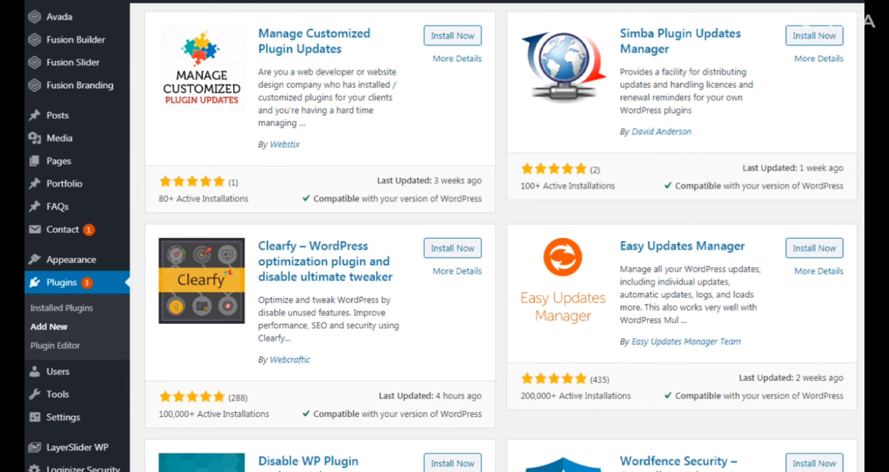
scroll(850, 122, "down", 8)
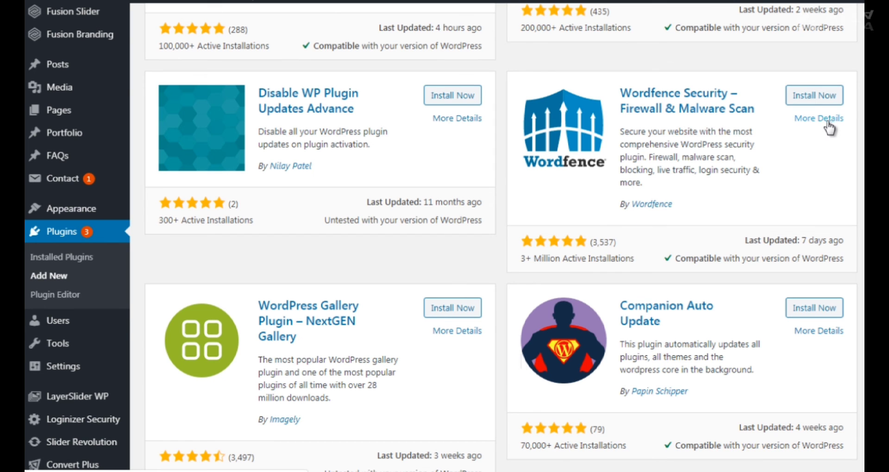
scroll(847, 126, "up", 8)
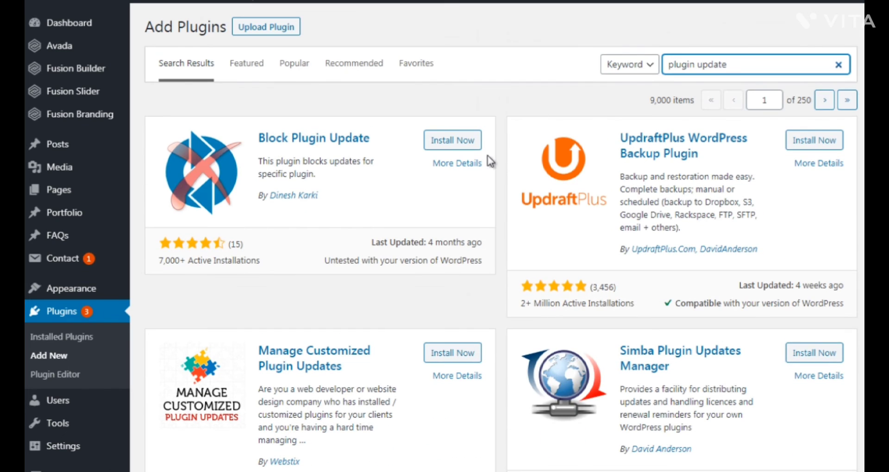
left_click(470, 166)
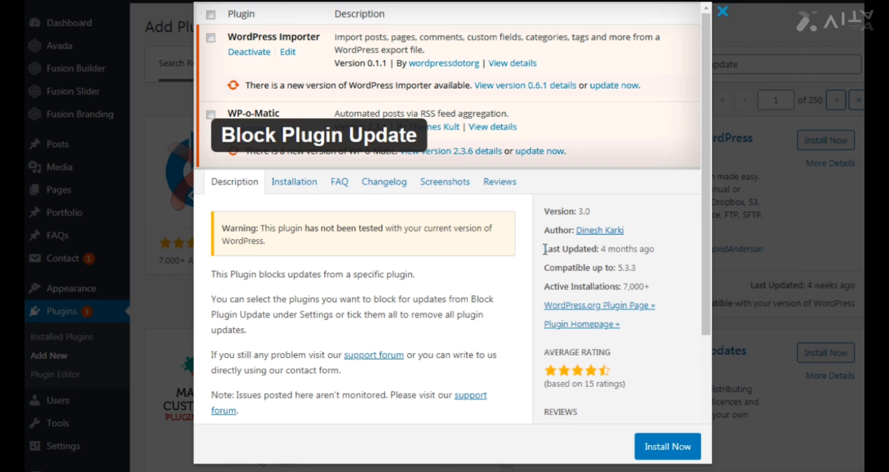
Step: Check the last-updated date in Block Plugin Update's details, close them, and check the same date on the Easy Updates Manager plugin page
left_click_drag(544, 248, 676, 251)
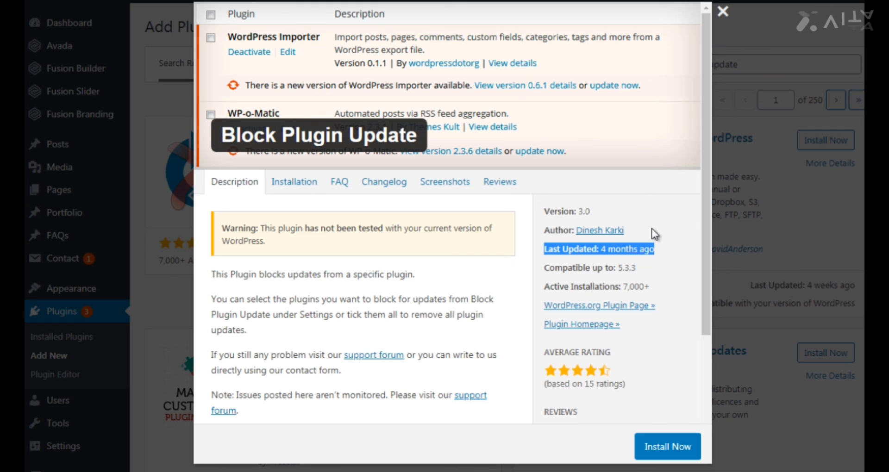
left_click(724, 17)
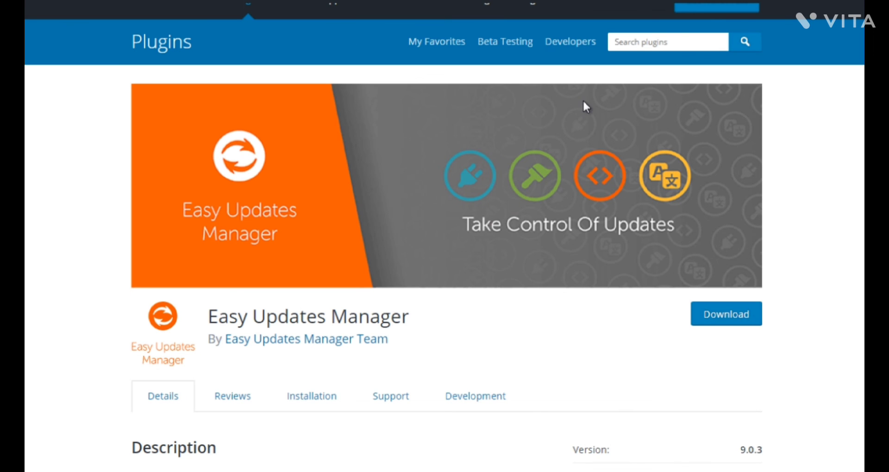
scroll(445, 236, "down", 2)
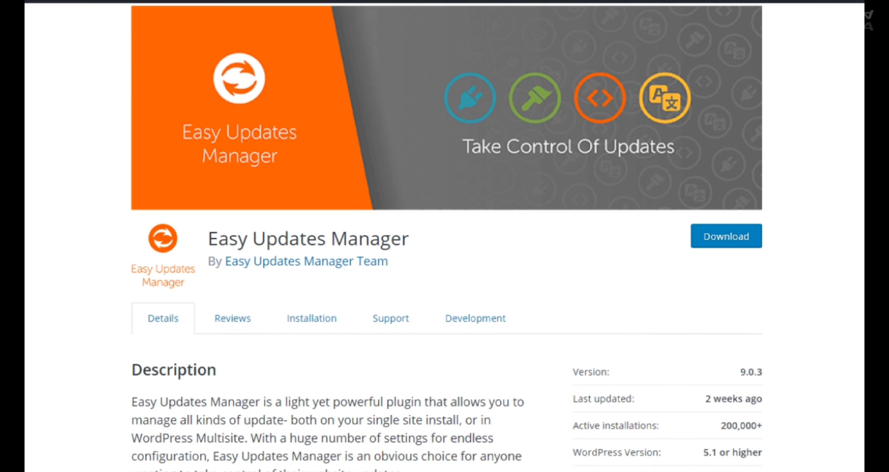
scroll(444, 236, "down", 6)
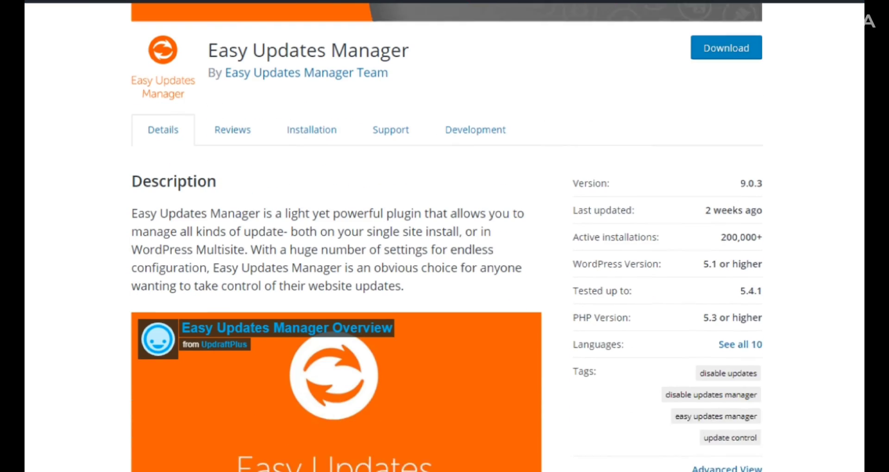
scroll(445, 236, "up", 1)
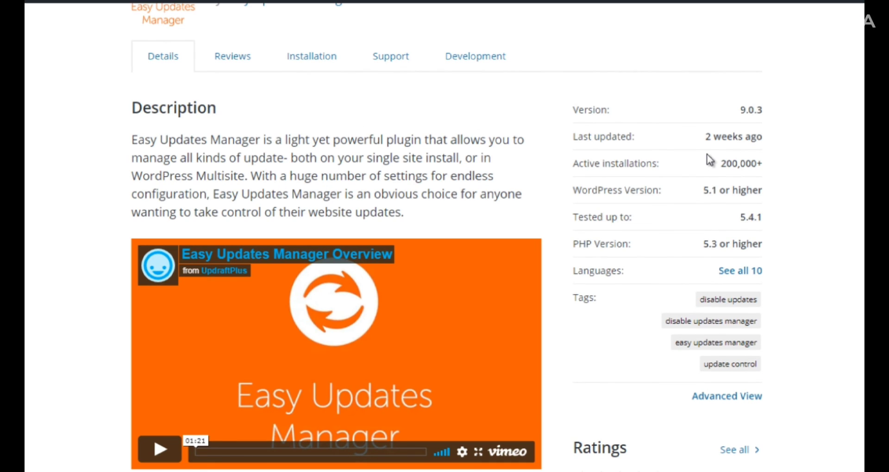
left_click_drag(768, 138, 728, 137)
left_click(713, 135)
left_click(762, 149)
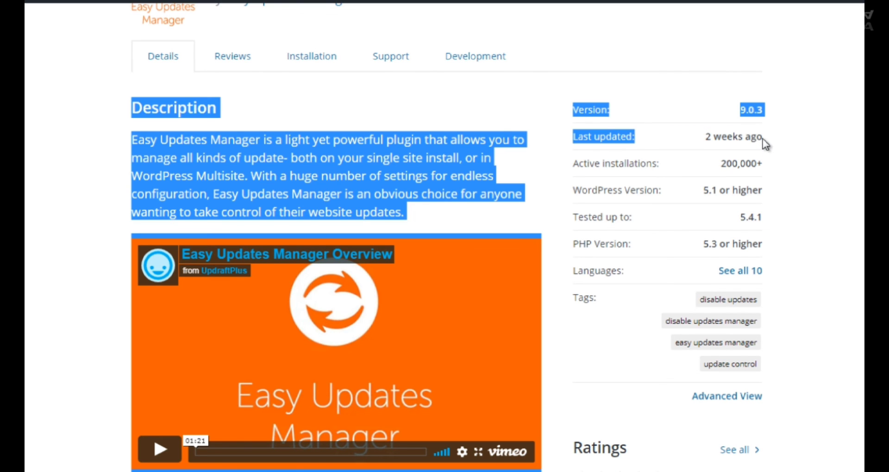
left_click(763, 137)
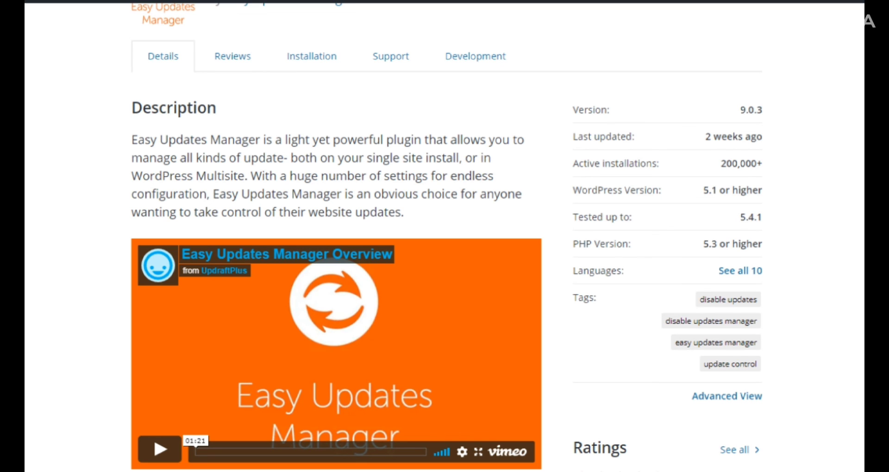
scroll(444, 237, "up", 1)
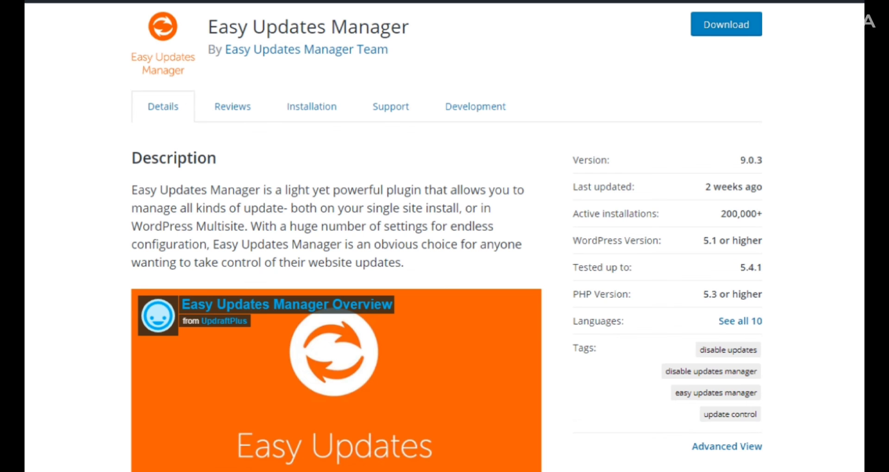
Step: Read through the Easy Updates Manager page, examining its free and premium features, screenshots, FAQ, ratings and version details
scroll(444, 236, "down", 8)
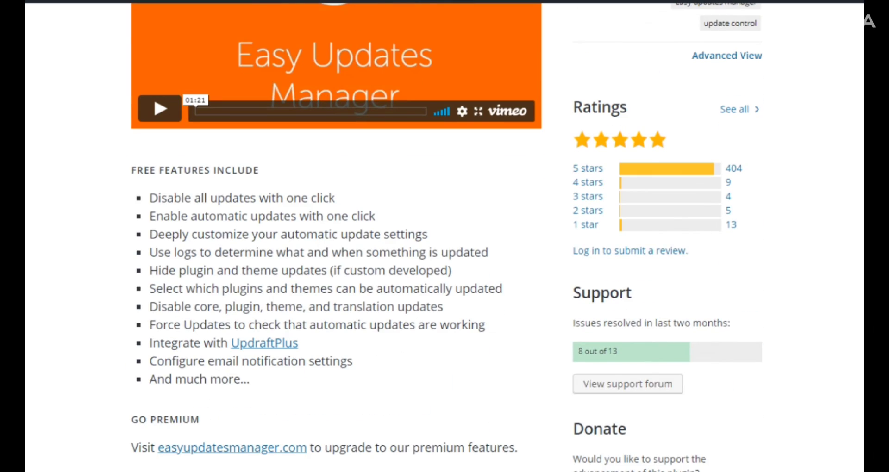
scroll(445, 236, "down", 3)
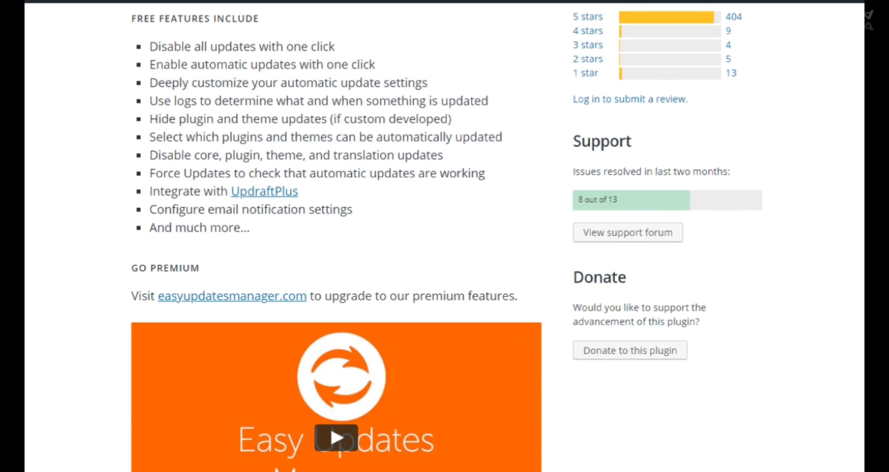
scroll(444, 236, "down", 12)
scroll(445, 236, "up", 2)
scroll(336, 238, "down", 11)
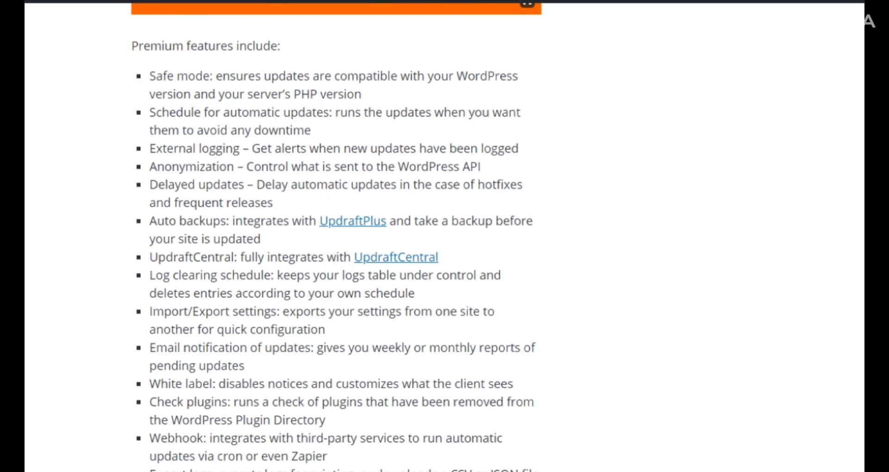
scroll(337, 237, "down", 11)
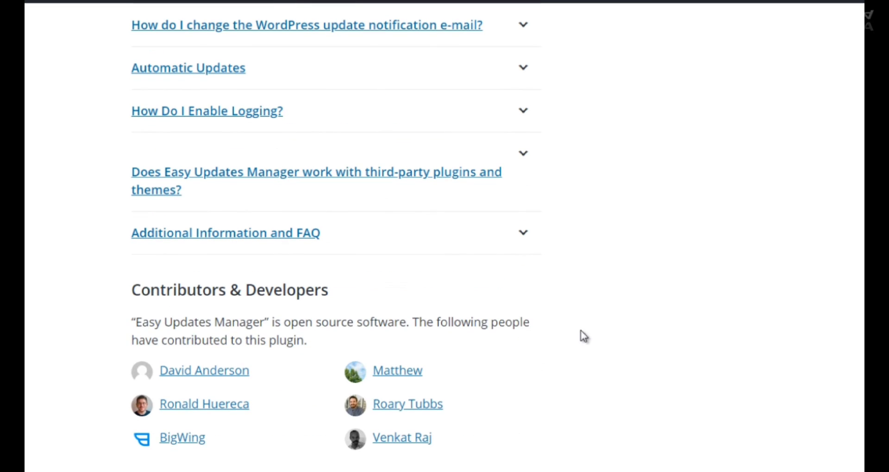
scroll(337, 237, "up", 20)
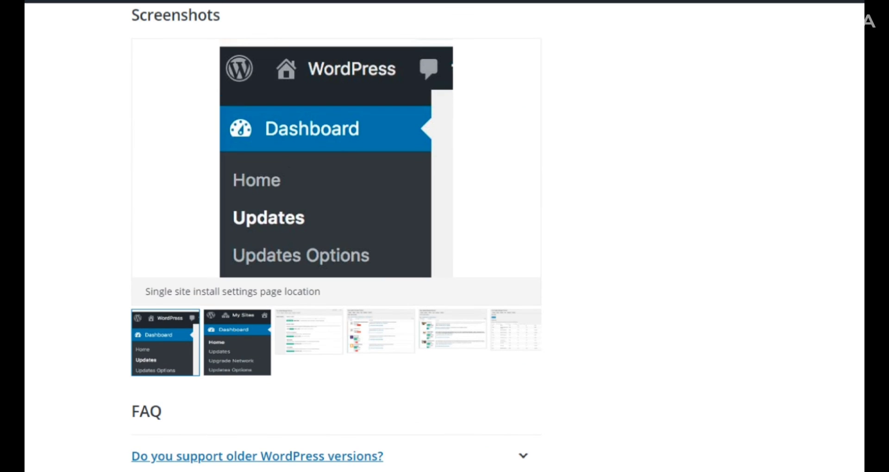
scroll(337, 238, "up", 18)
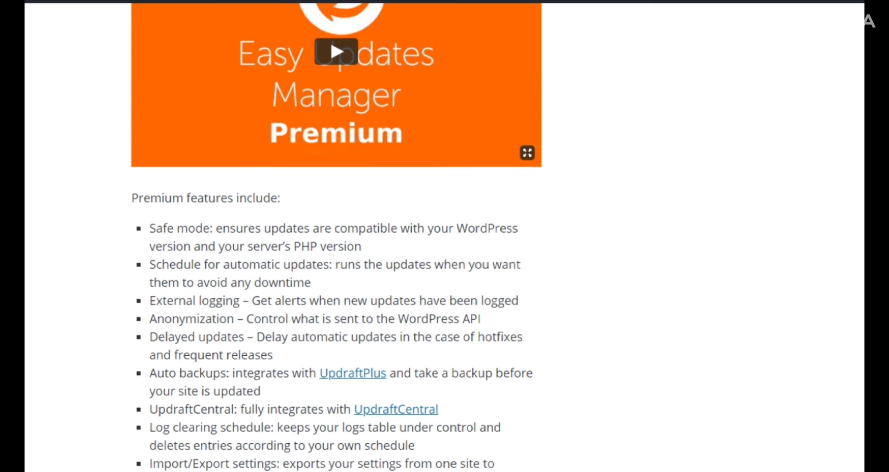
scroll(337, 238, "up", 8)
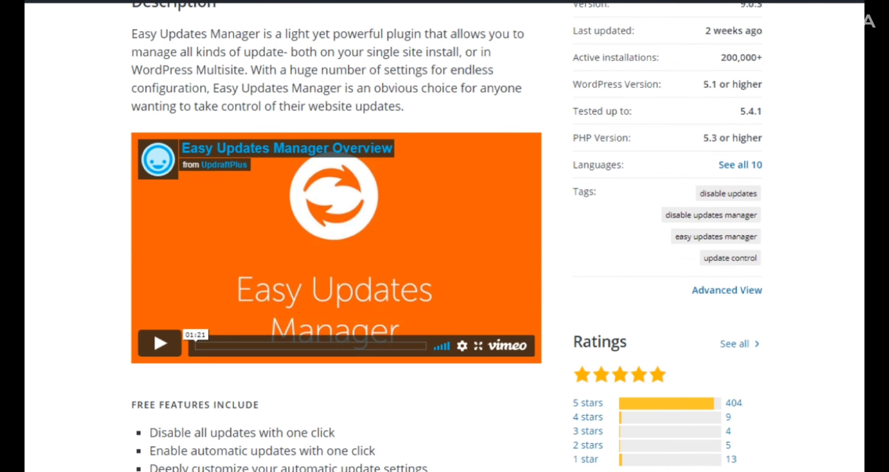
scroll(337, 238, "up", 1)
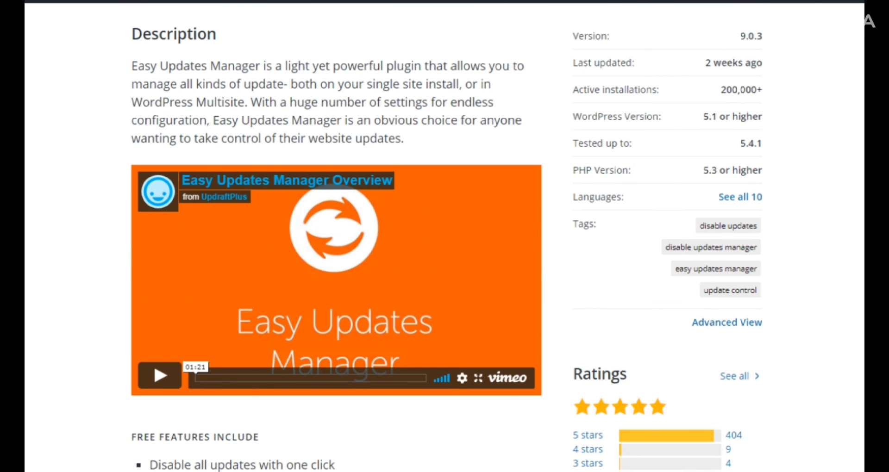
scroll(337, 238, "down", 1)
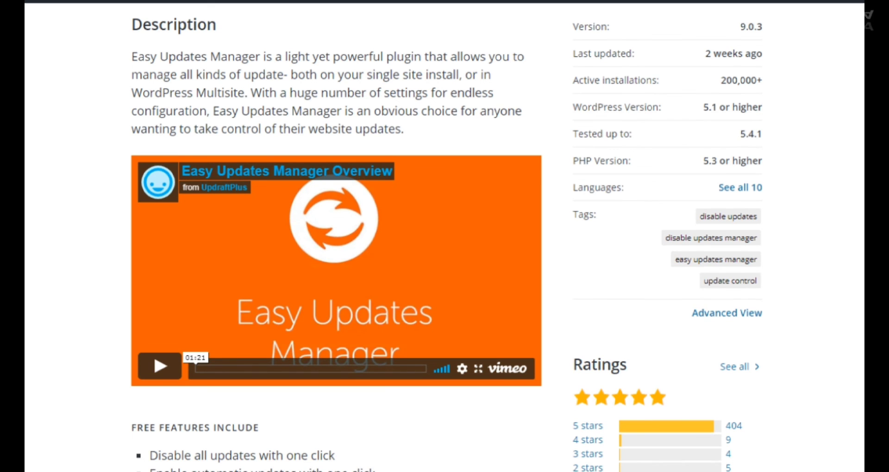
scroll(337, 238, "up", 2)
scroll(337, 237, "up", 2)
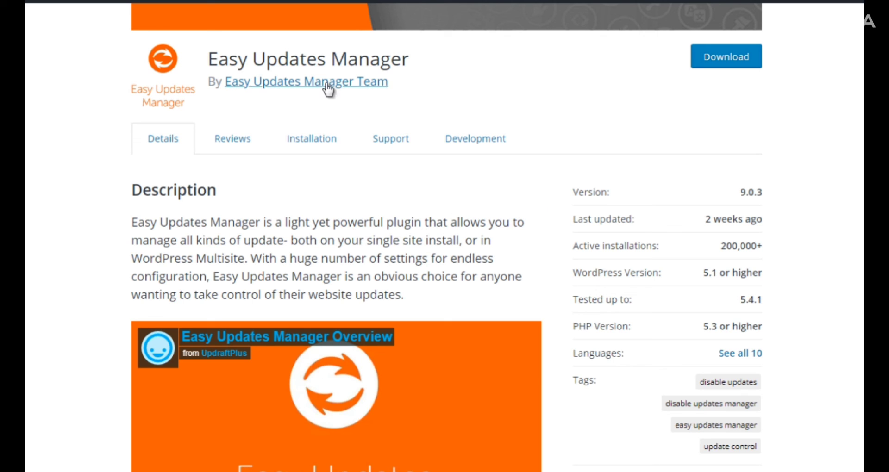
Step: Copy the plugin name "Easy Updates Manager" into the Add Plugins search, and install and activate that plugin
left_click_drag(211, 59, 426, 75)
key("ctrl+c")
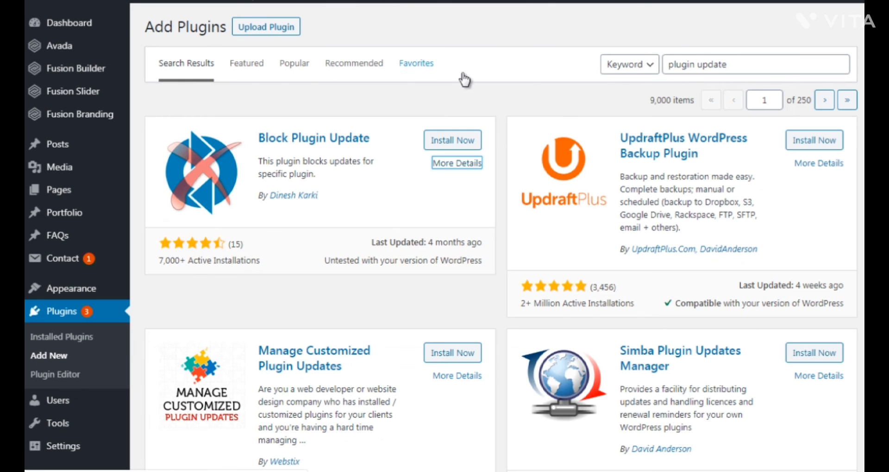
left_click_drag(738, 68, 649, 69)
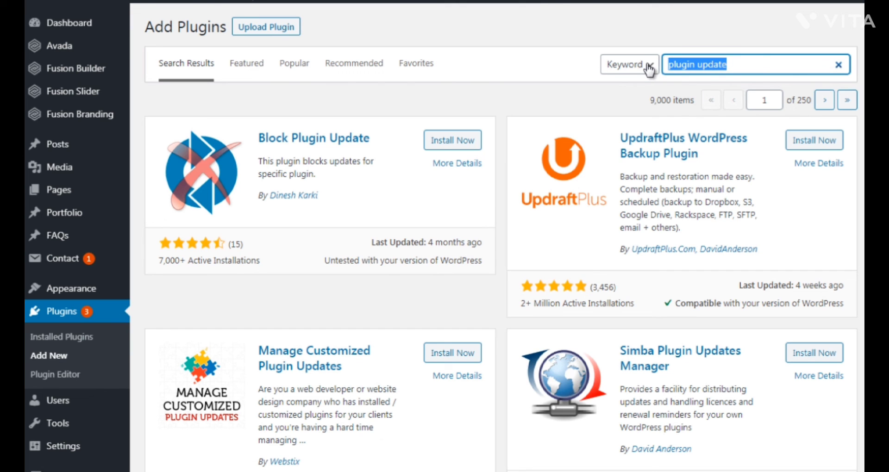
key("ctrl+v")
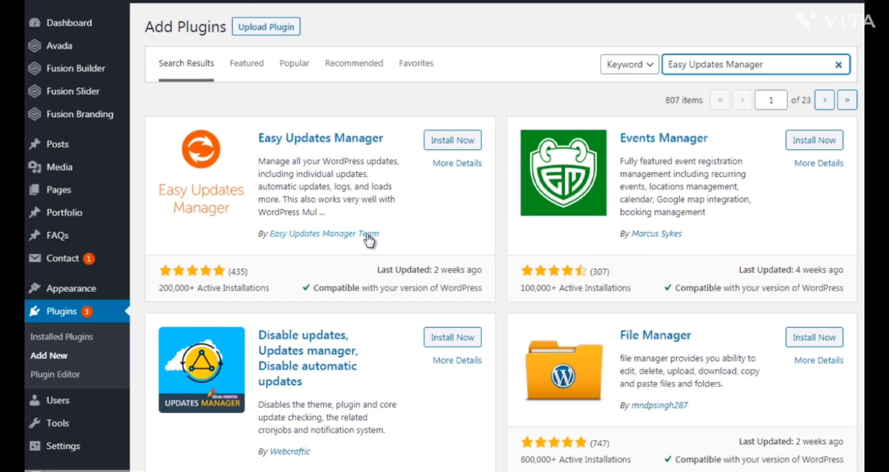
left_click(499, 109)
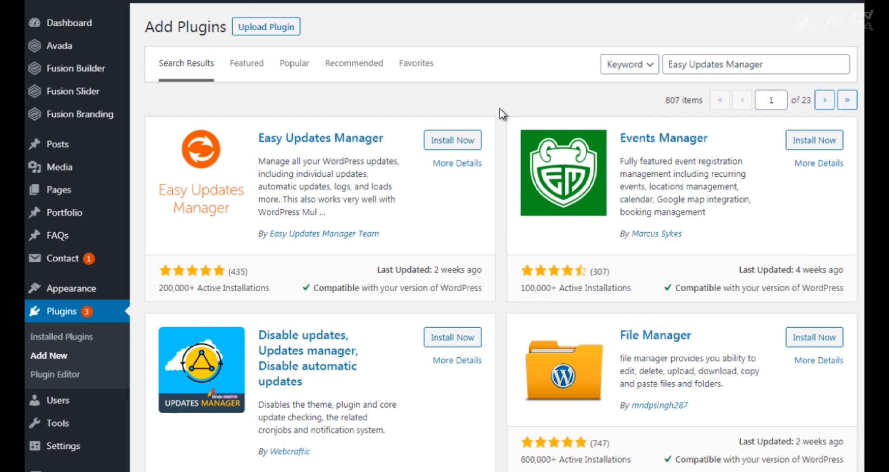
left_click(463, 148)
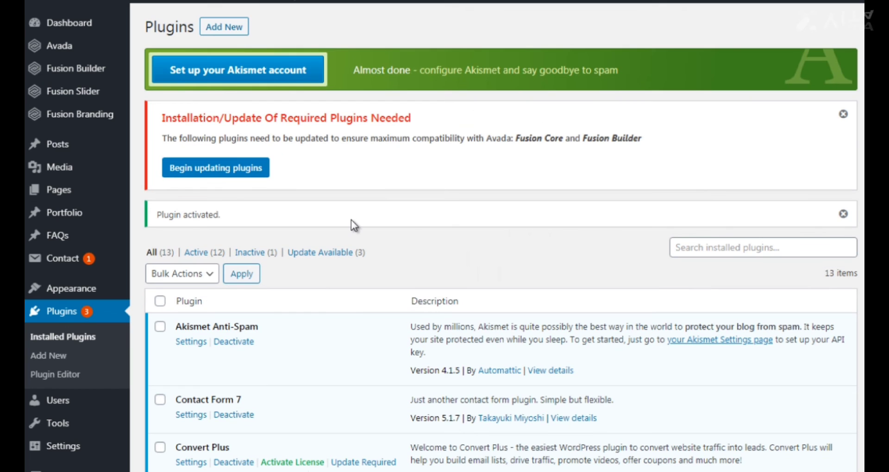
Step: Dismiss the Avada required-plugins notice and open the configuration of Easy Updates Manager from the installed plugins list
left_click(855, 116)
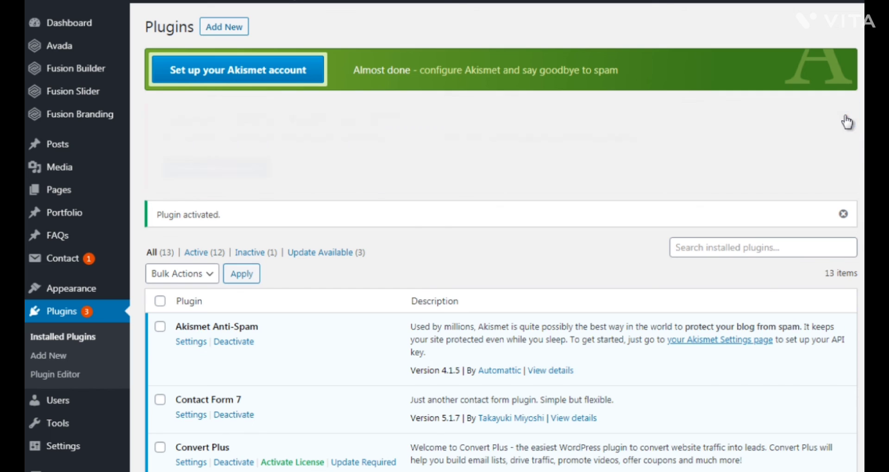
scroll(843, 119, "down", 3)
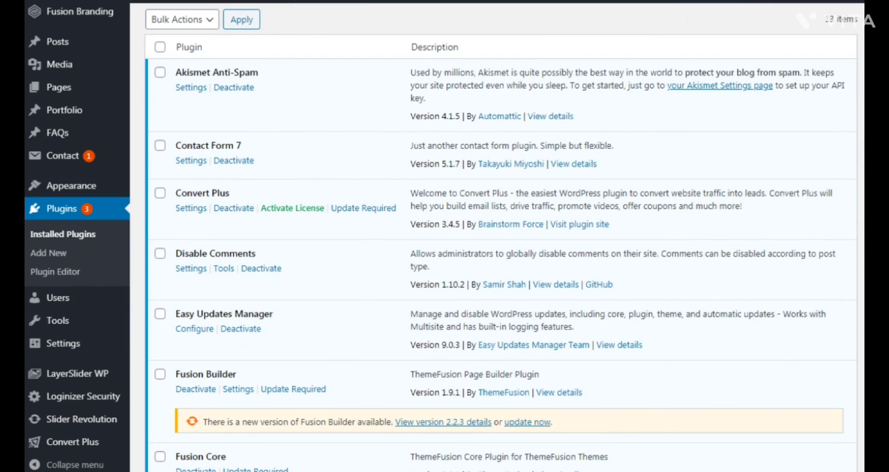
scroll(502, 237, "down", 2)
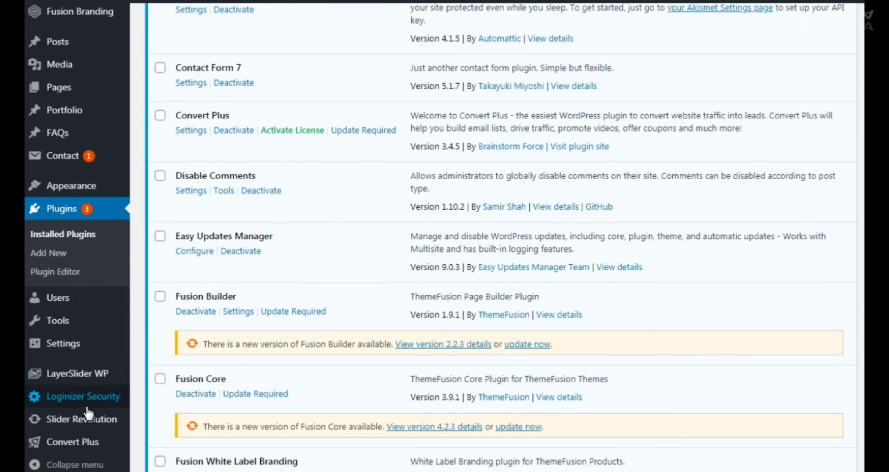
mouse_move(96, 345)
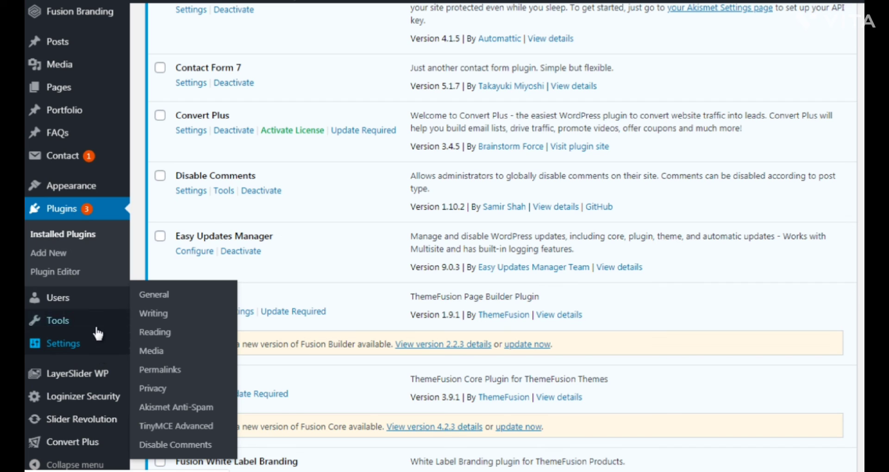
mouse_move(98, 327)
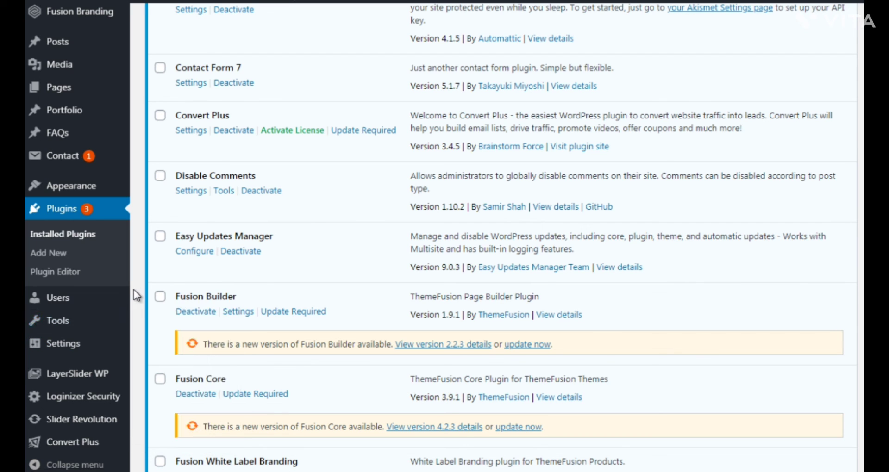
left_click(198, 253)
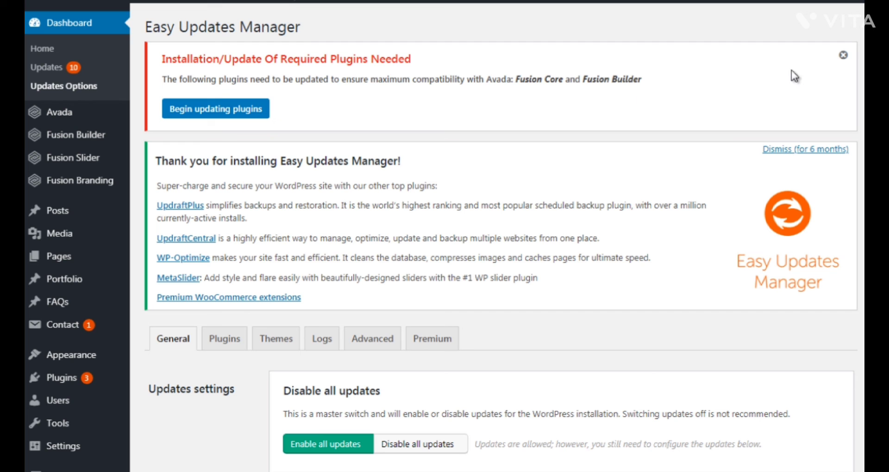
Step: Dismiss the required-plugins notice and the Easy Updates Manager thank-you notice (for 6 months) on the settings page
left_click(842, 56)
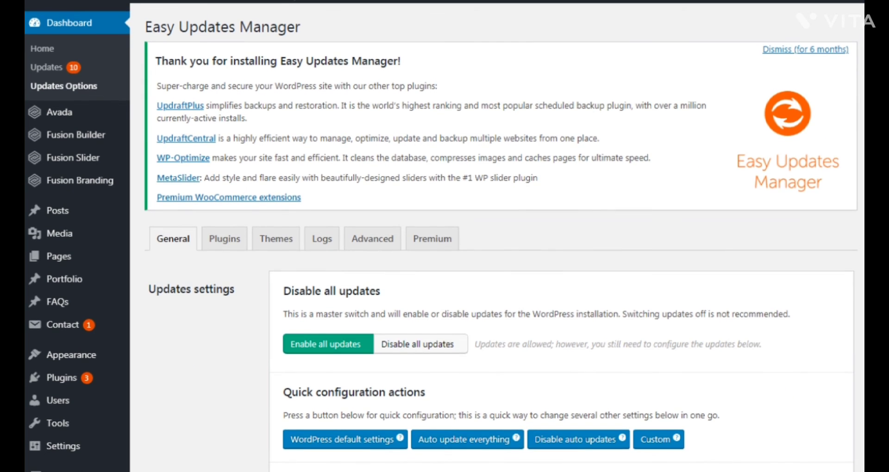
scroll(509, 278, "down", 1)
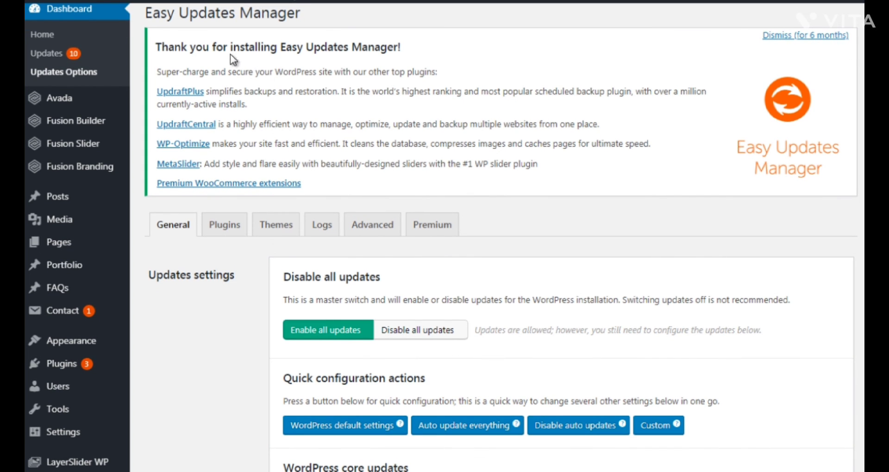
left_click(799, 37)
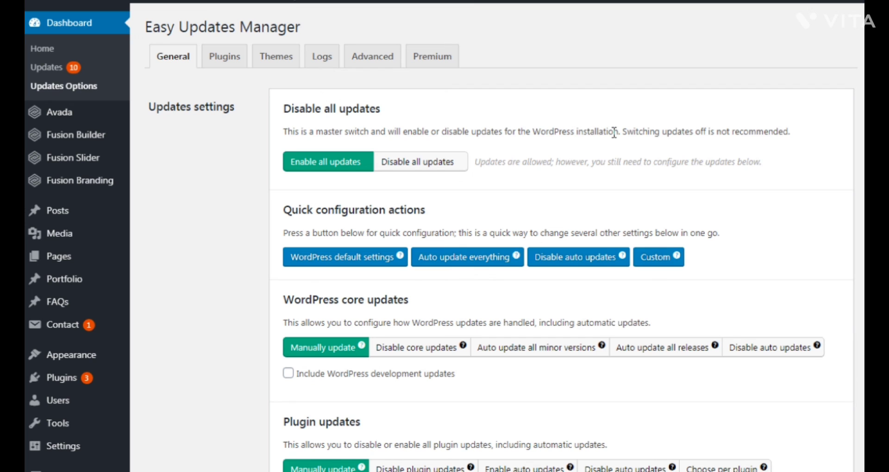
Step: Try the master switch for WordPress updates on Disable all updates and return it to Enable all updates
left_click(330, 163)
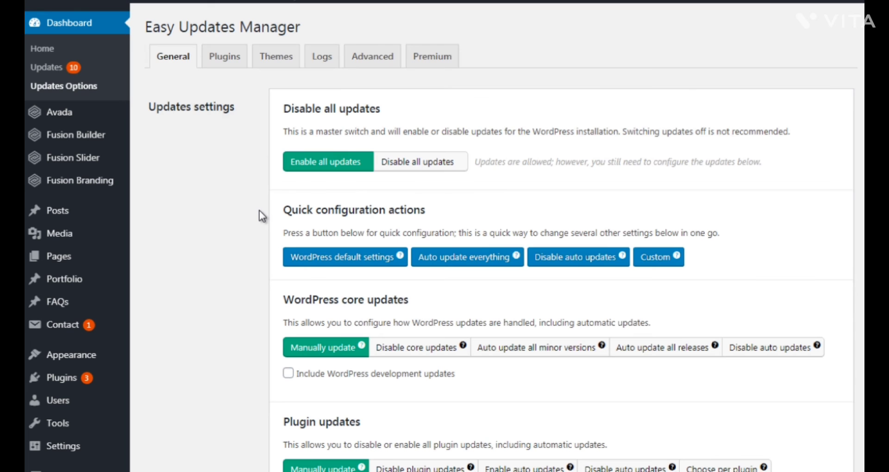
left_click(409, 161)
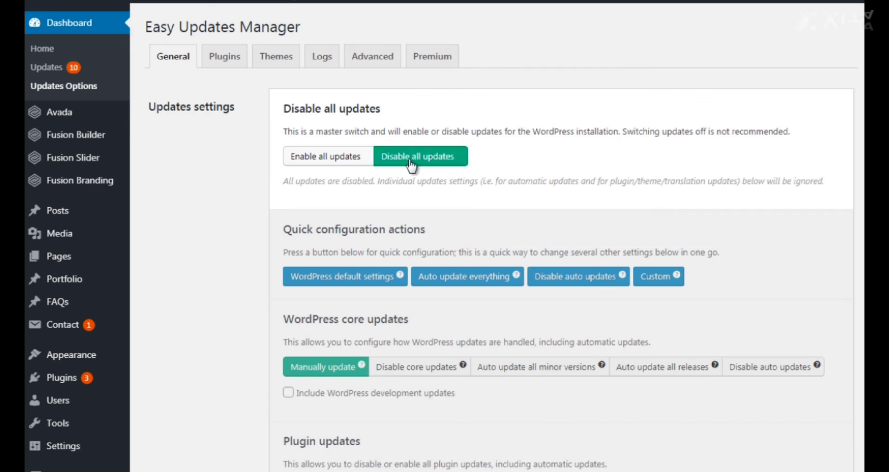
left_click(326, 158)
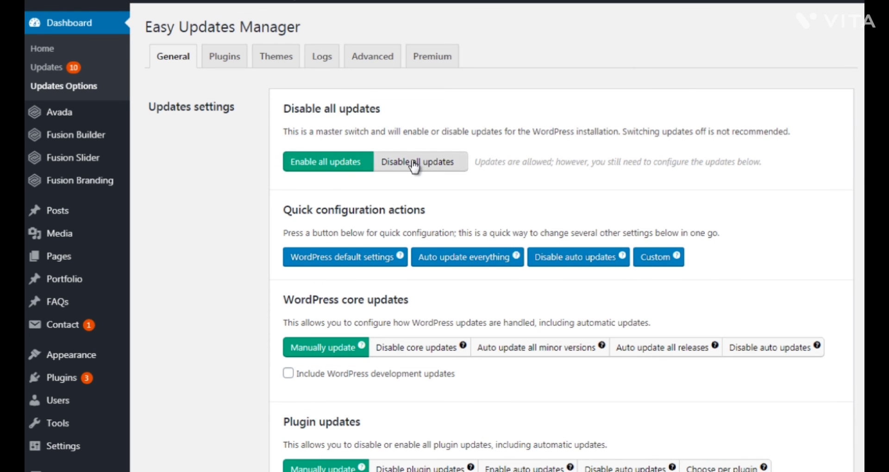
Step: Apply the Auto update everything quick configuration to the WordPress core, plugin, theme and translation updates
scroll(445, 236, "down", 3)
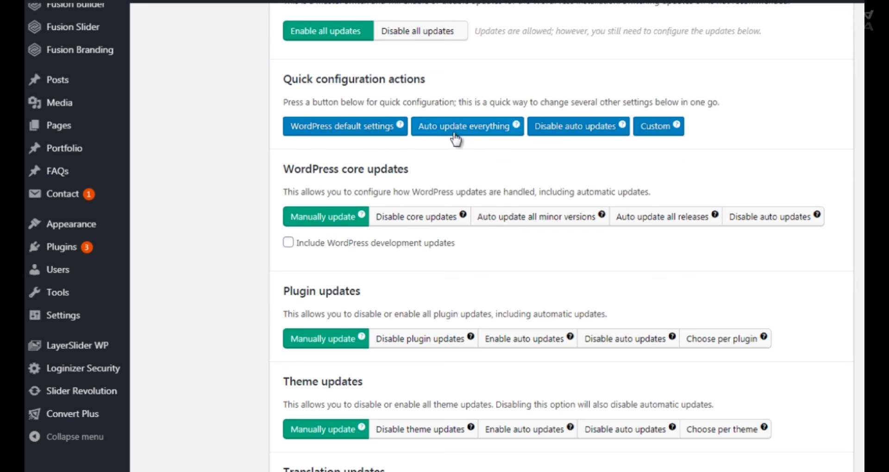
left_click(351, 122)
mouse_move(400, 129)
left_click(475, 135)
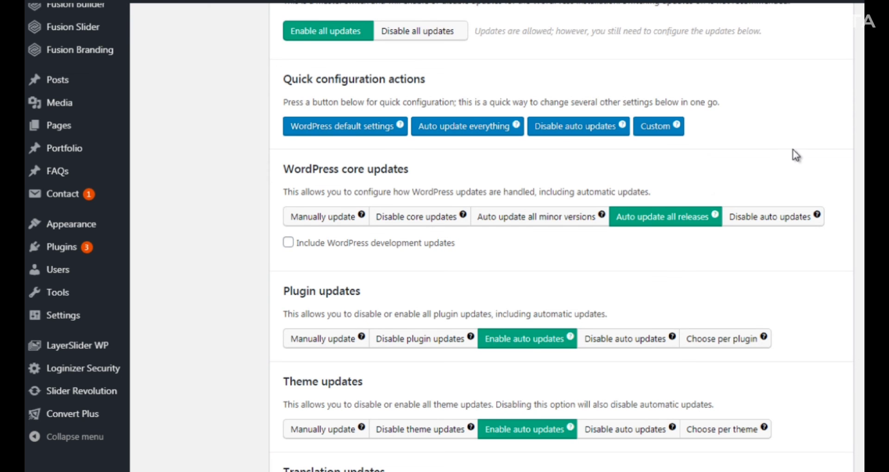
Step: Set translation updates to Disable auto updates and look over the core notification e-mail settings
scroll(307, 154, "down", 1)
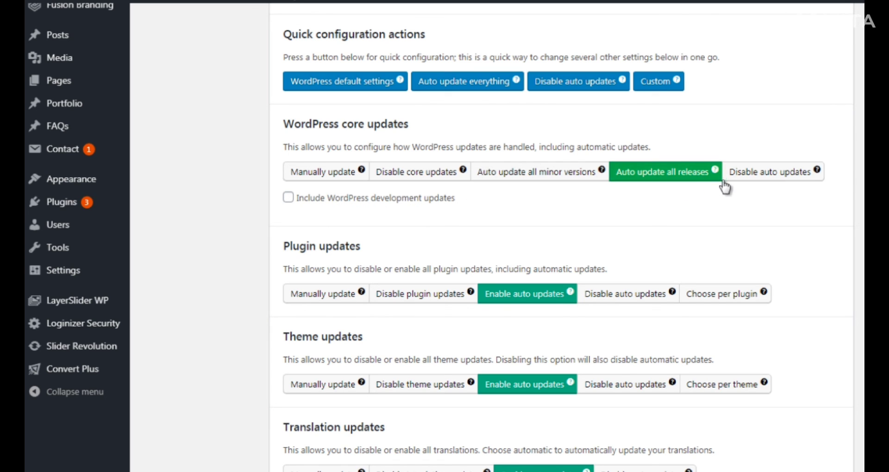
scroll(445, 237, "down", 3)
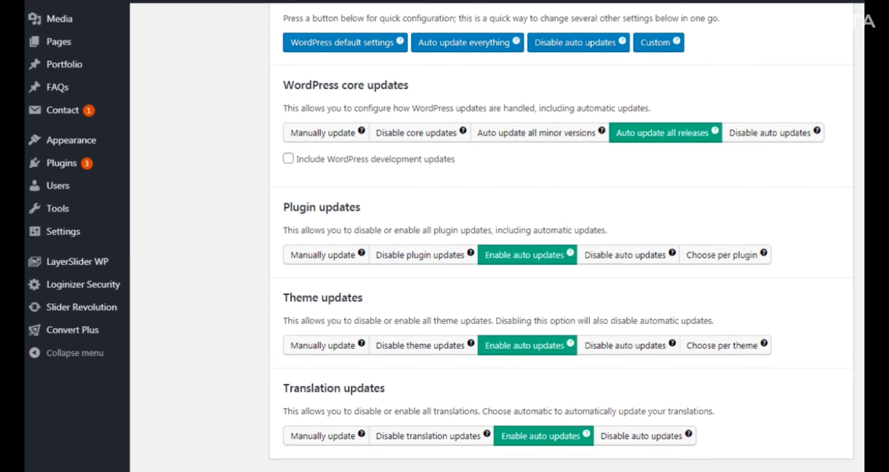
scroll(390, 70, "down", 2)
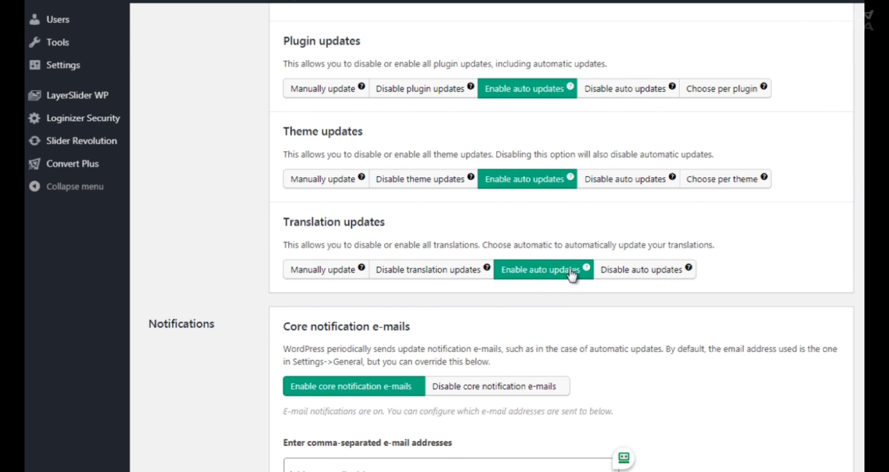
left_click(621, 278)
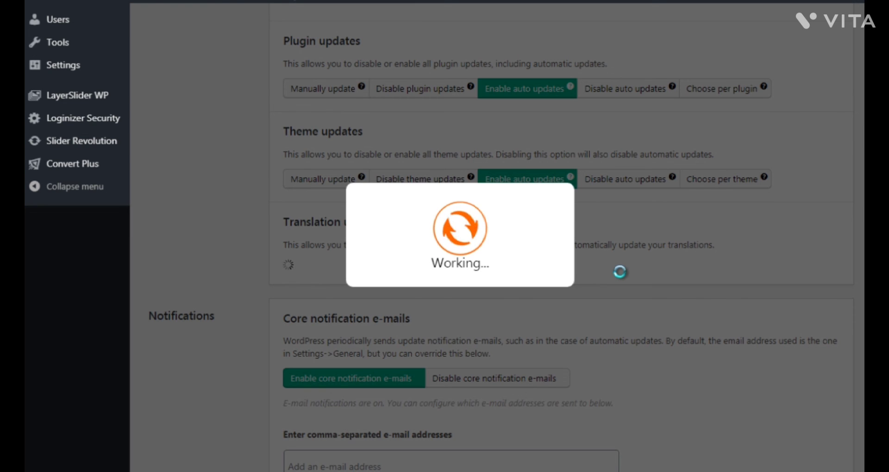
scroll(388, 36, "down", 3)
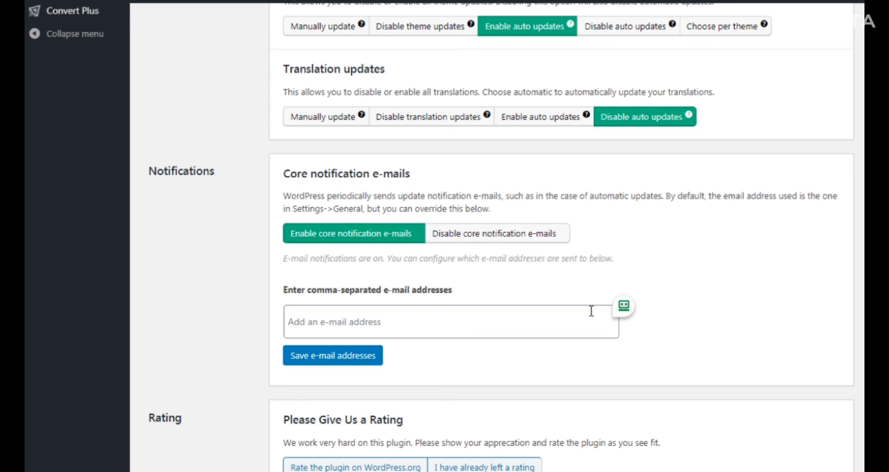
scroll(562, 259, "down", 2)
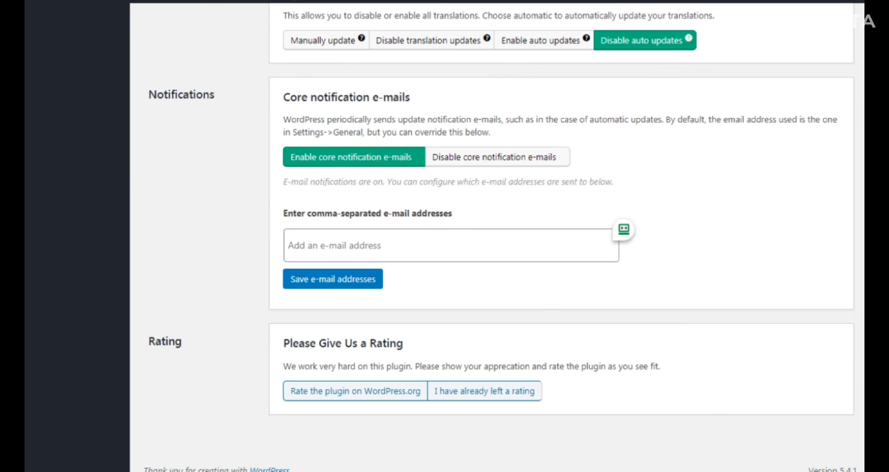
scroll(561, 259, "up", 10)
scroll(225, 50, "up", 3)
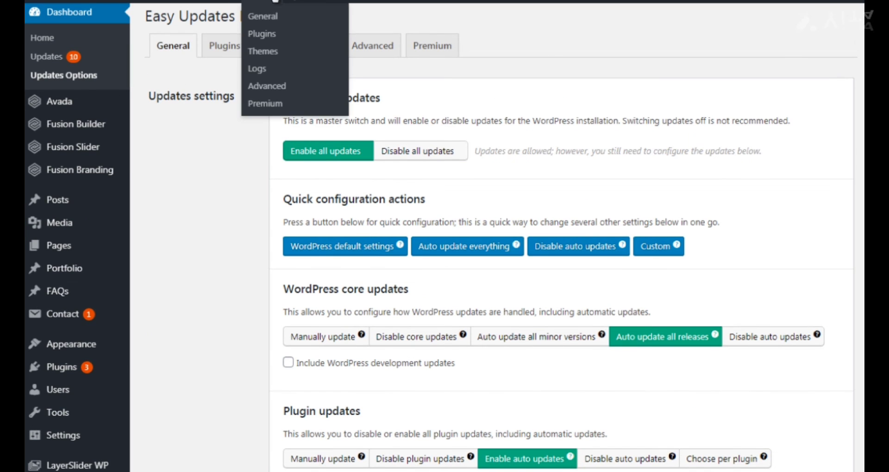
Step: In the plugin update options, try blocking updates for Convert Plus and return it to Allowed
left_click(226, 55)
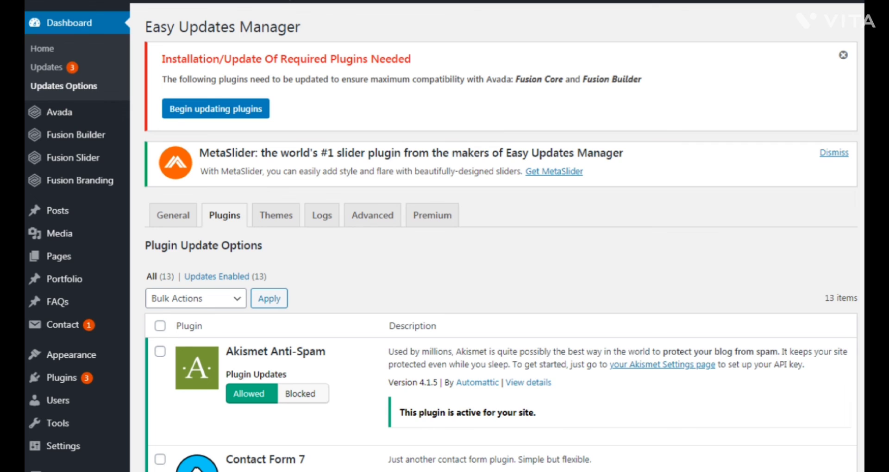
scroll(501, 237, "down", 7)
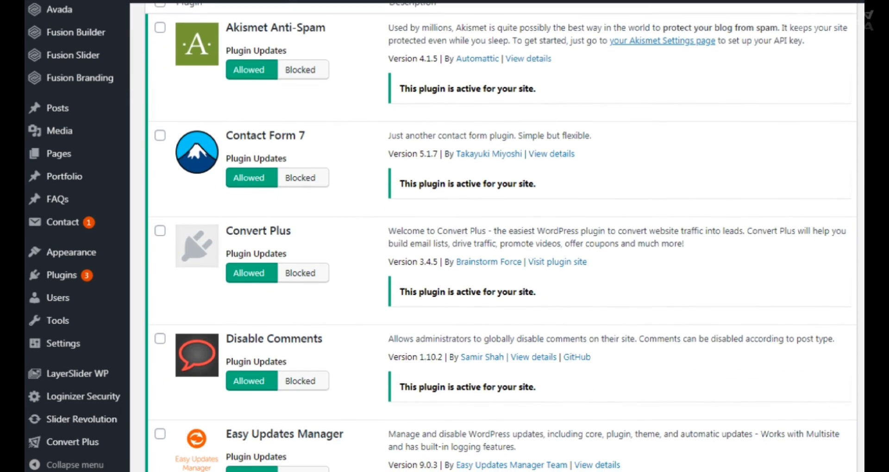
scroll(535, 115, "up", 6)
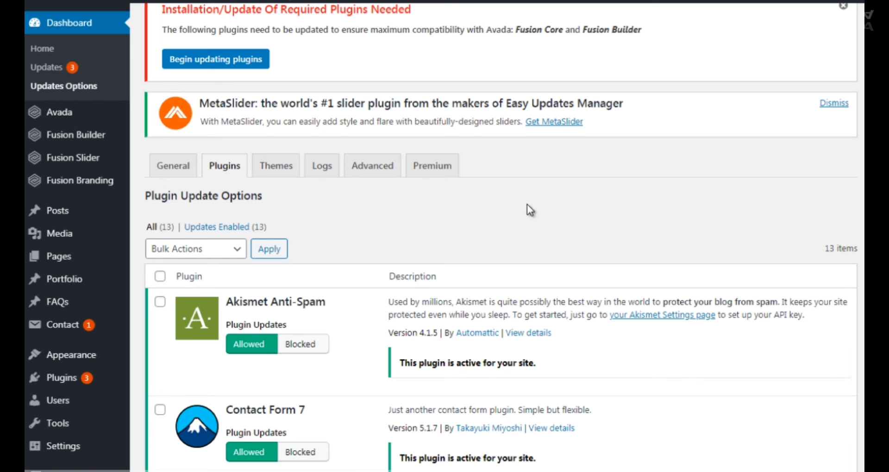
scroll(260, 79, "down", 6)
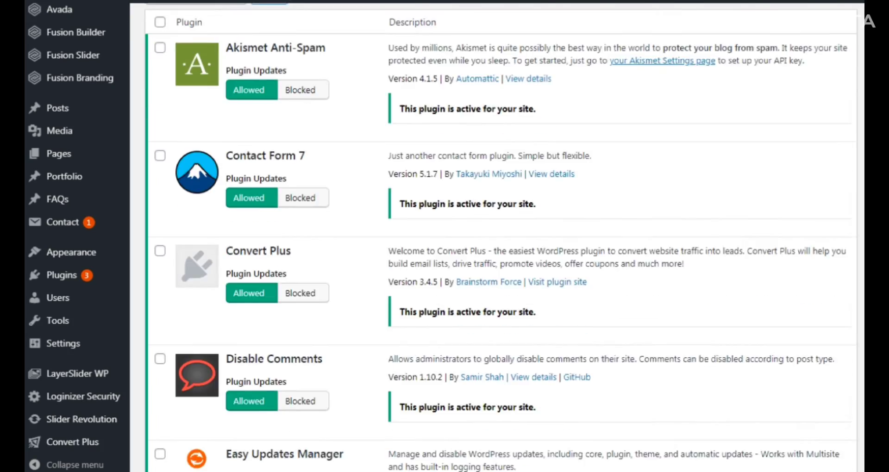
scroll(260, 79, "up", 1)
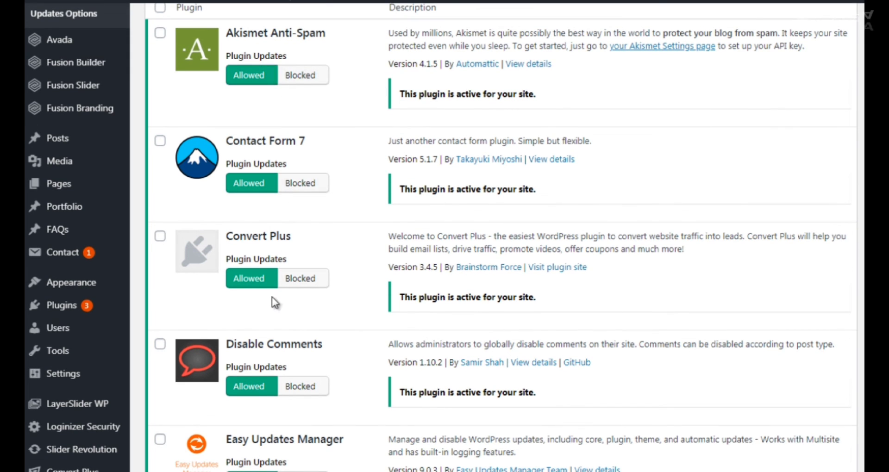
left_click(303, 278)
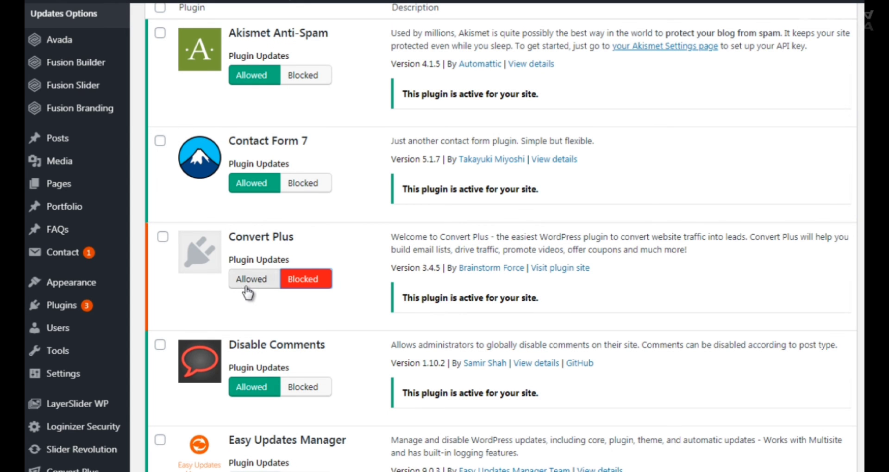
left_click(250, 280)
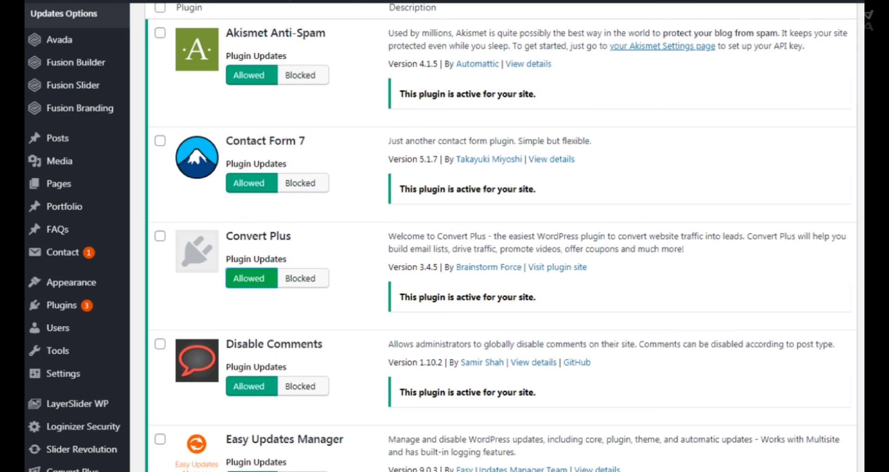
Step: Look over the theme update options, return to the general update settings and dismiss the Rate Easy Updates Manager notice
scroll(502, 231, "up", 7)
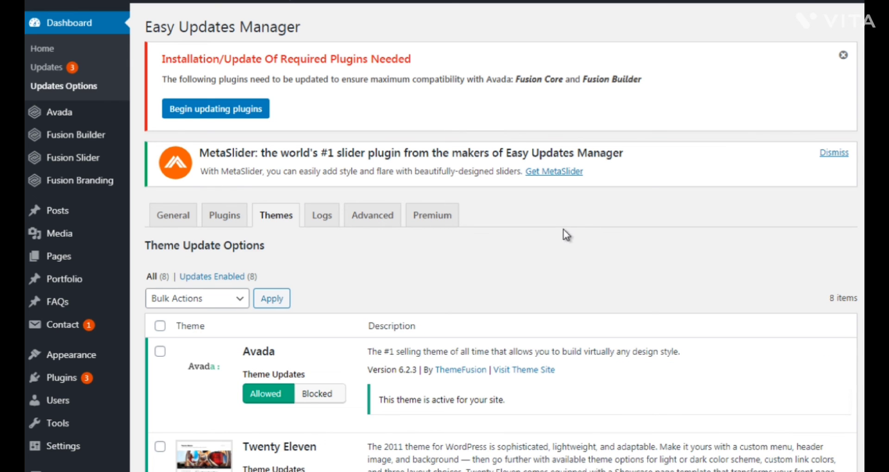
scroll(643, 111, "down", 2)
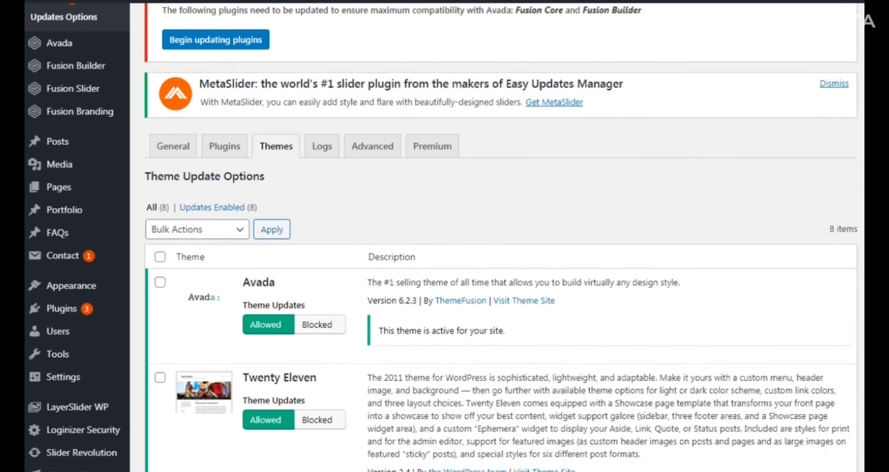
left_click(178, 119)
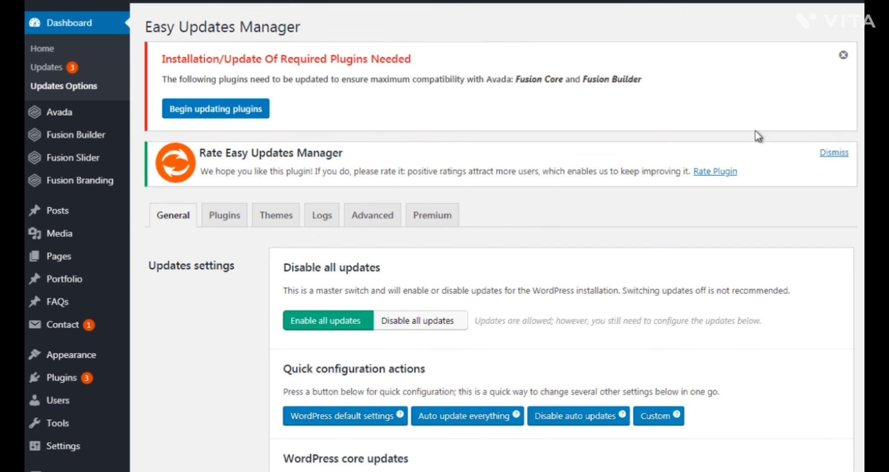
left_click(834, 153)
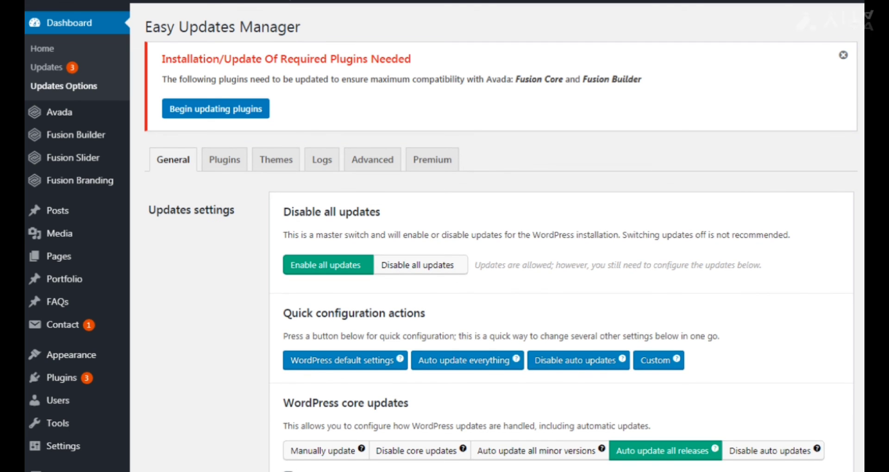
scroll(843, 159, "down", 3)
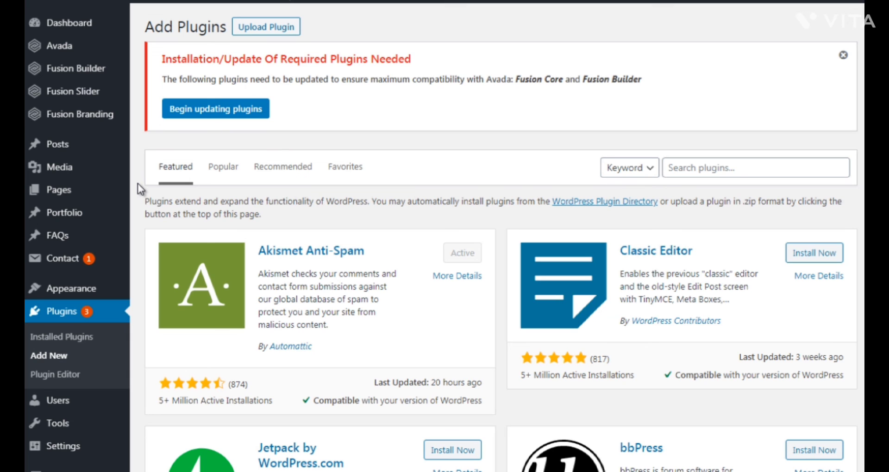
Step: Search the Add Plugins page for "WP Rollback", install and activate that plugin, and dismiss the required-plugins notice
left_click(684, 166)
type("WP Rollback")
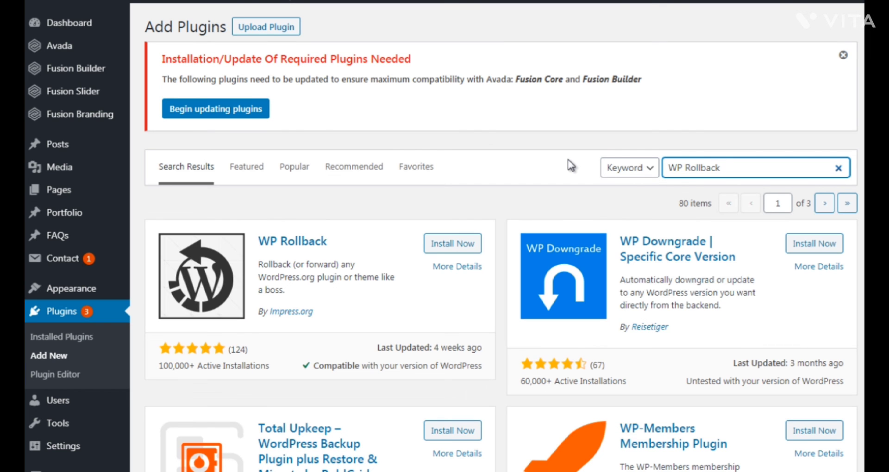
left_click(461, 246)
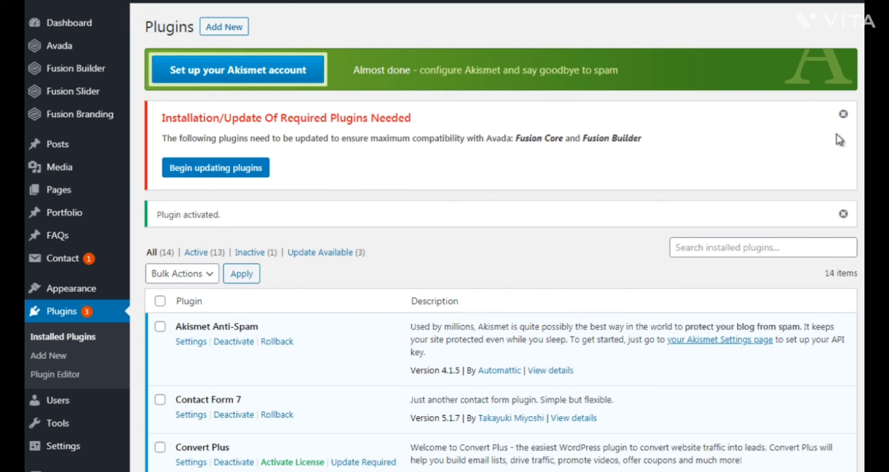
left_click(846, 118)
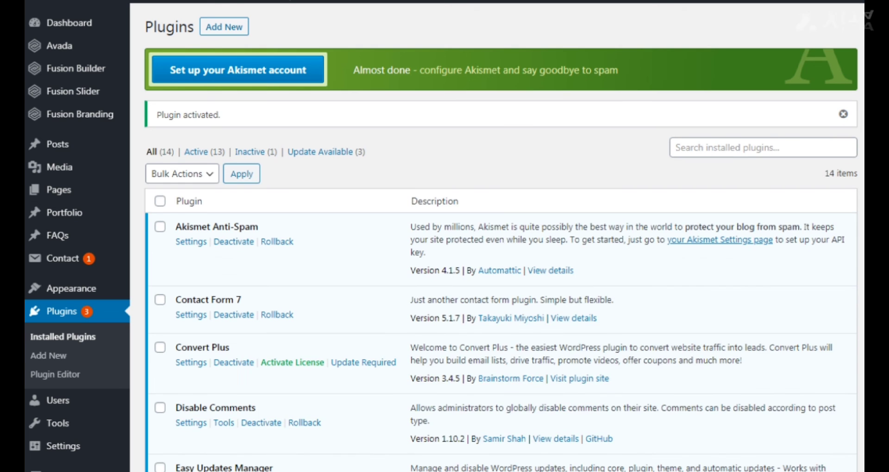
Step: Examine the Rollback options of the installed plugins and check the admin menus for WP Rollback settings
scroll(501, 278, "down", 2)
scroll(501, 278, "down", 3)
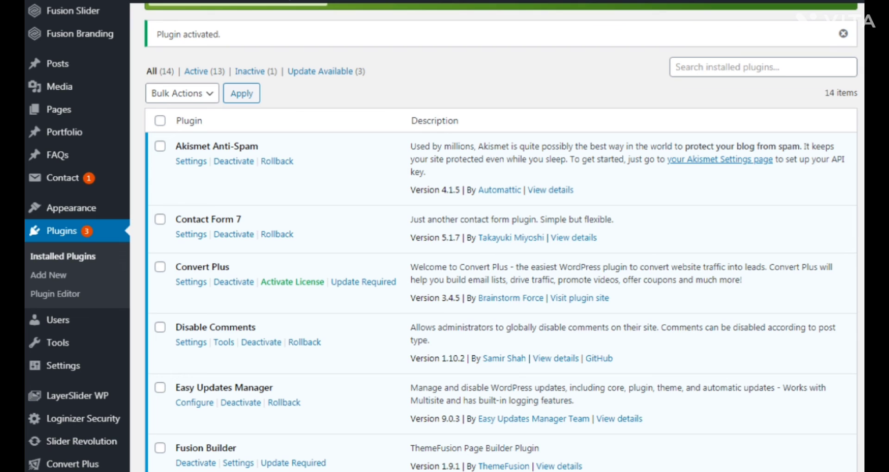
scroll(500, 278, "down", 1)
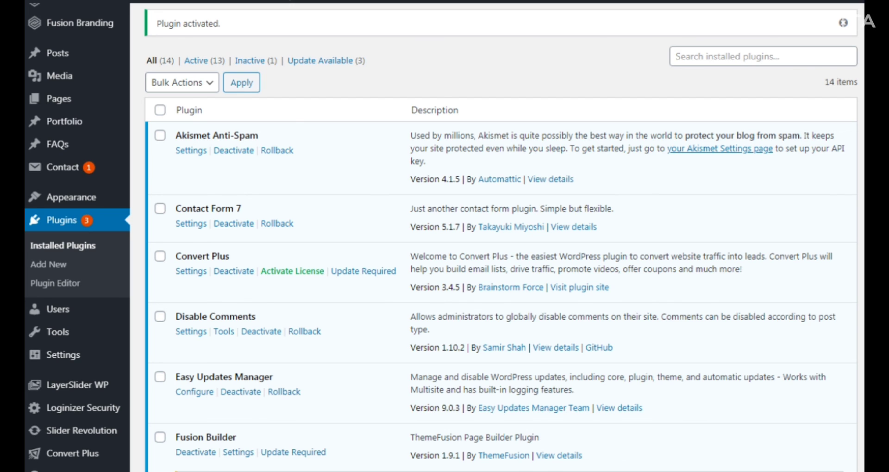
scroll(501, 237, "down", 5)
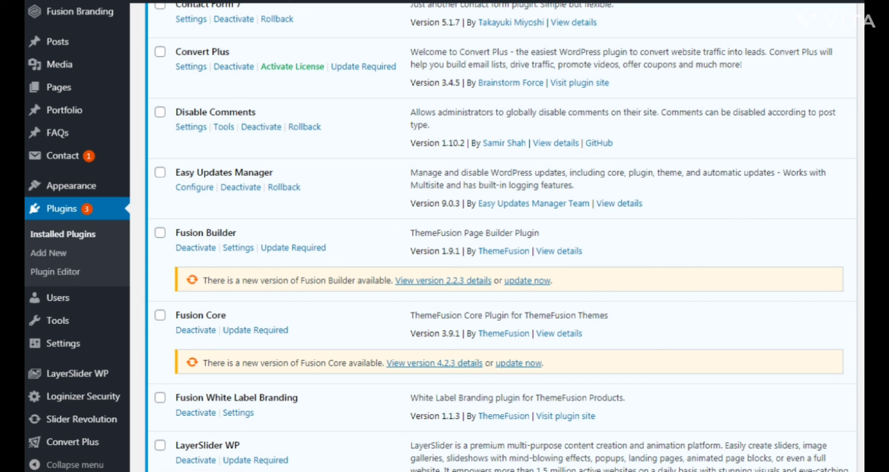
scroll(502, 236, "down", 7)
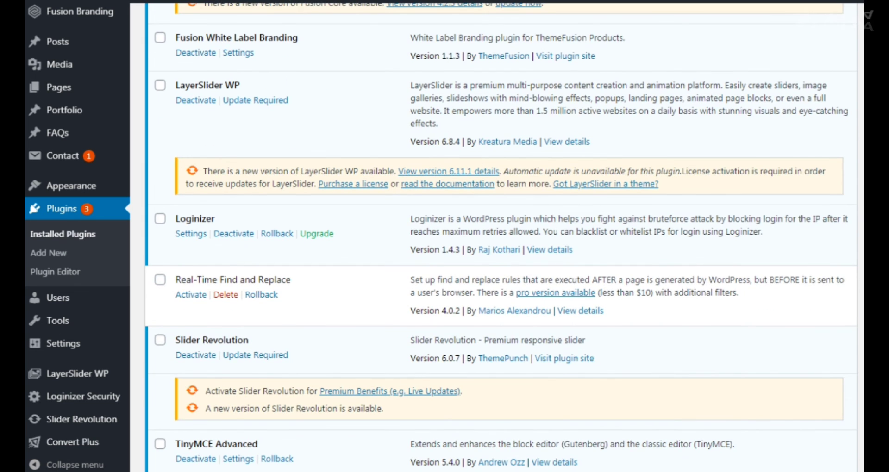
scroll(474, 377, "down", 3)
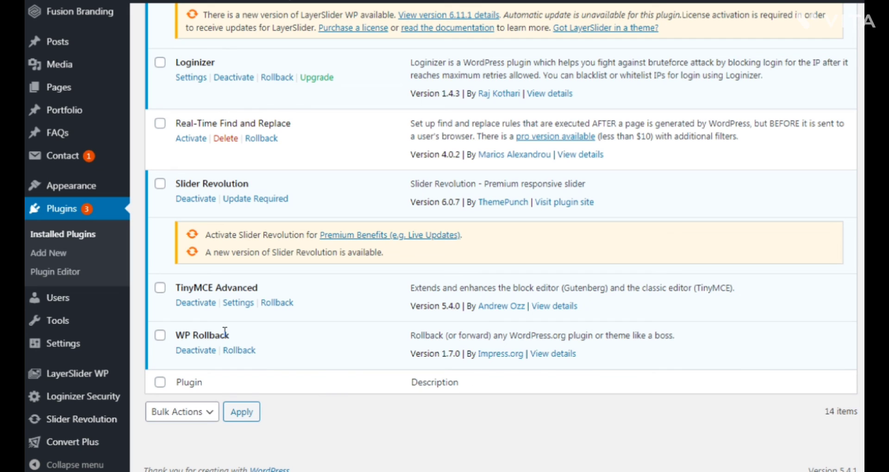
mouse_move(99, 348)
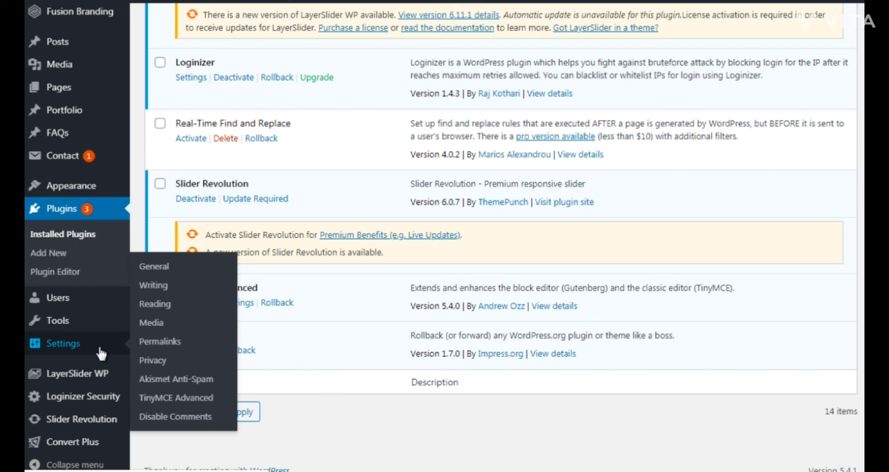
mouse_move(99, 324)
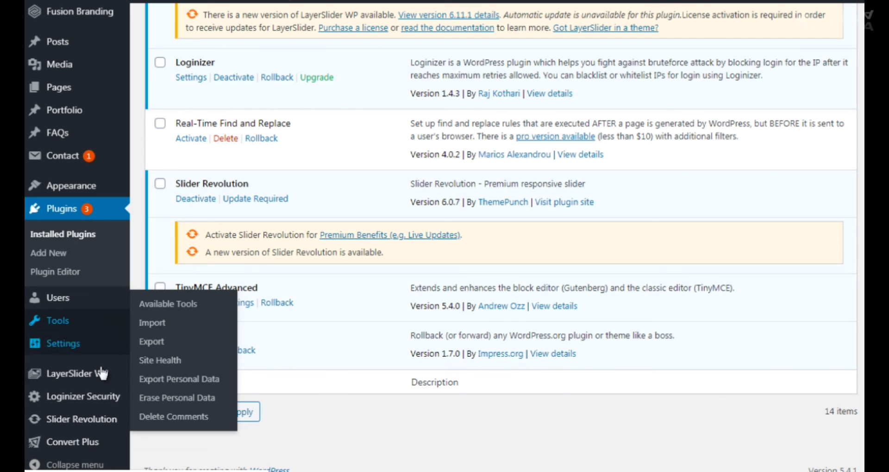
mouse_move(106, 441)
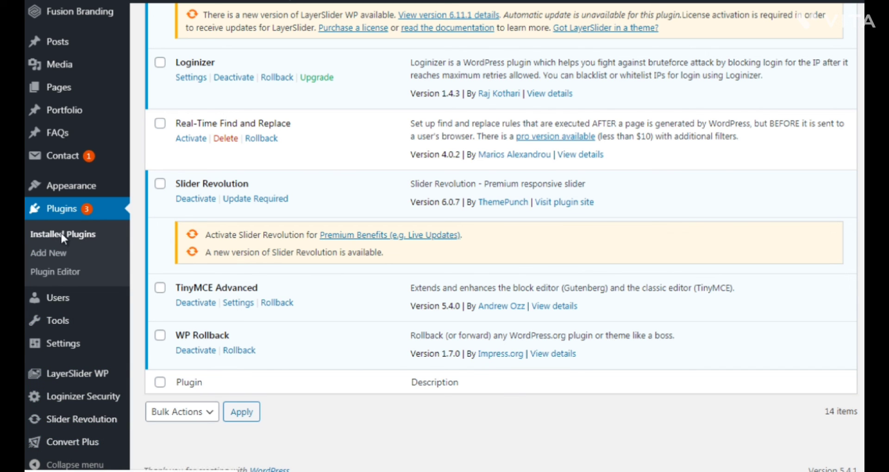
scroll(549, 173, "up", 20)
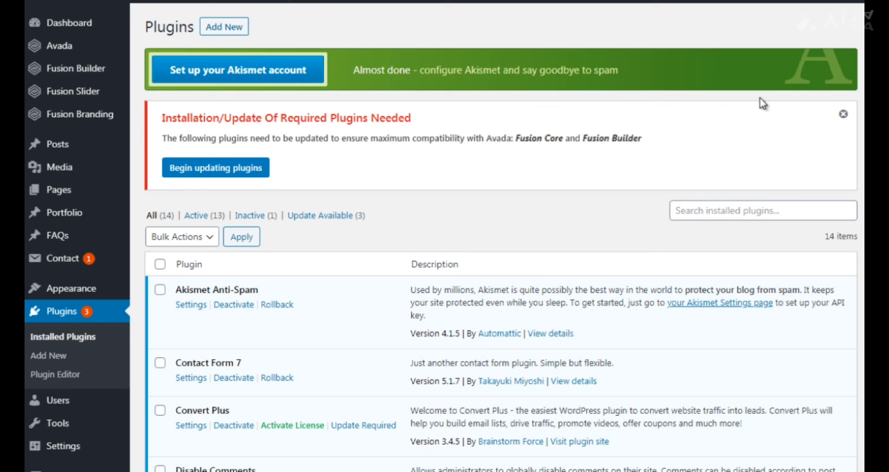
scroll(502, 236, "down", 10)
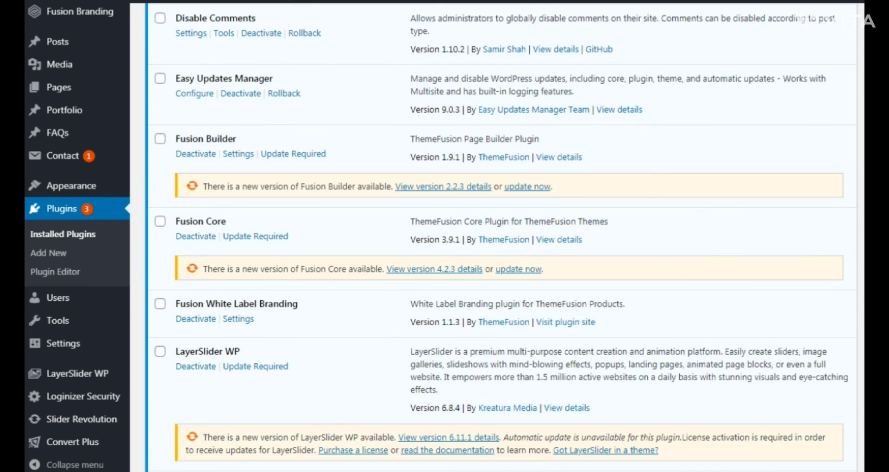
scroll(191, 278, "down", 1)
scroll(192, 278, "up", 5)
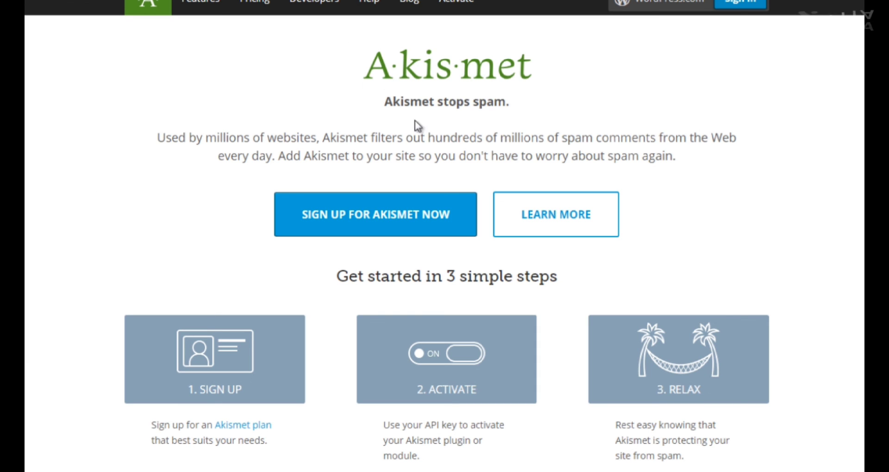
Step: Check the Akismet pricing and review the Akismet Anti-Spam entry among the installed plugins
left_click(255, 7)
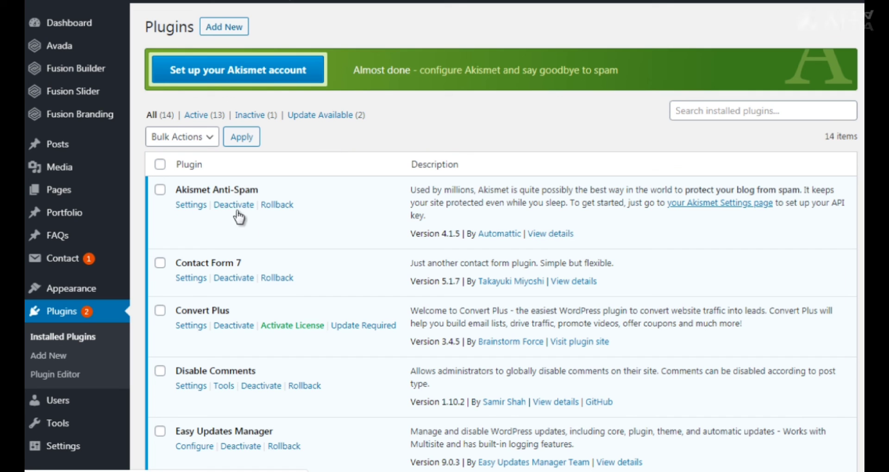
left_click(312, 77)
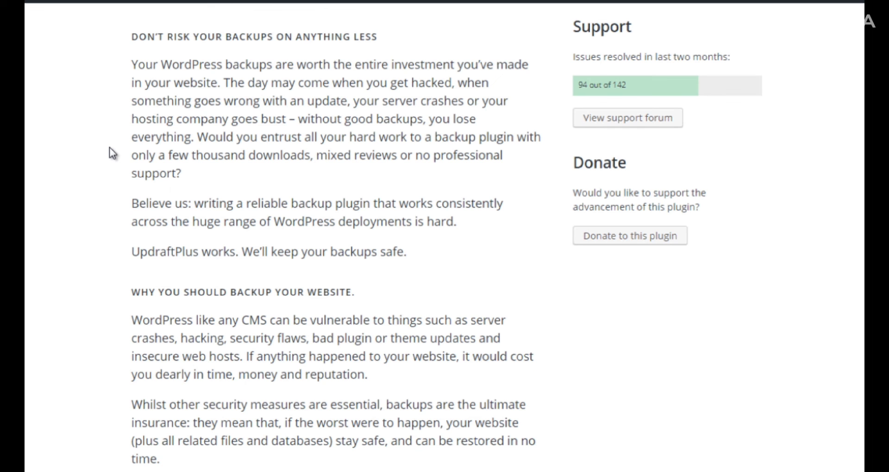
Step: Read through the UpdraftPlus WordPress Backup Plugin page, examining its backup description, supported storage services and version details
scroll(109, 148, "down", 10)
scroll(109, 147, "up", 11)
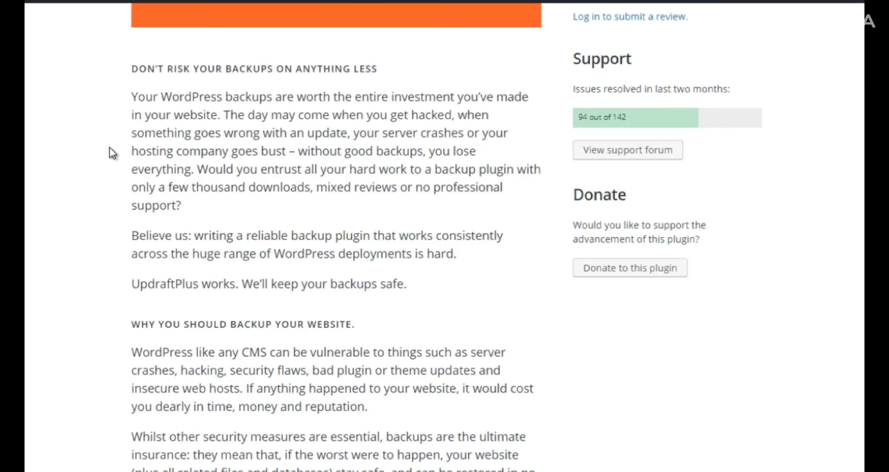
scroll(110, 147, "up", 10)
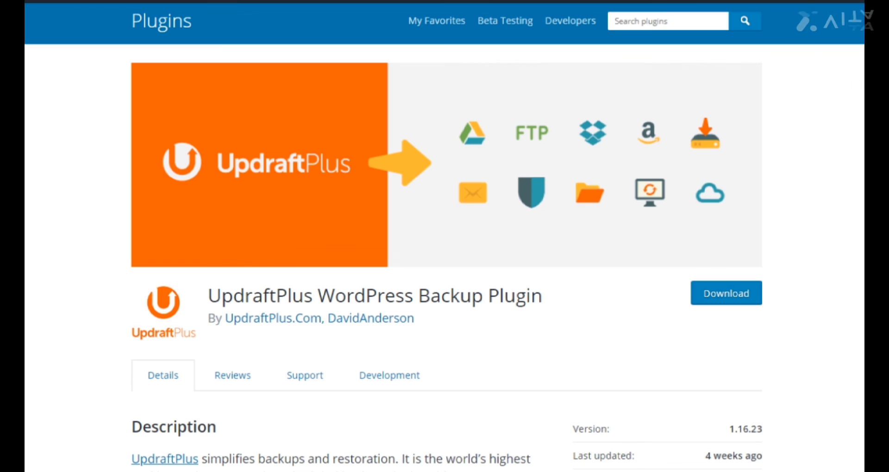
scroll(445, 231, "down", 1)
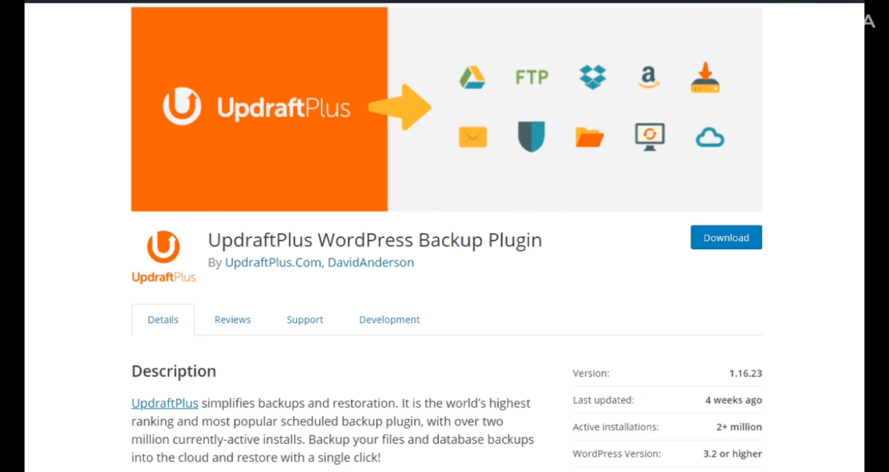
scroll(447, 236, "down", 2)
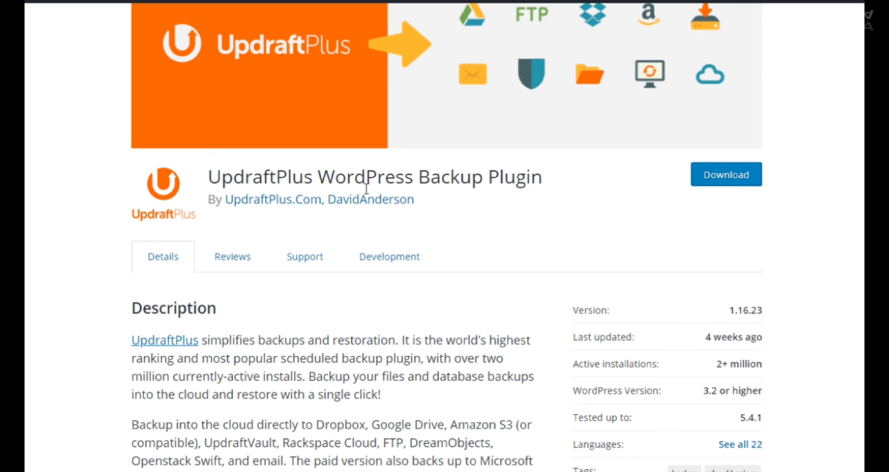
Step: Copy the plugin name "UpdraftPlus" from the page title and open the developer's UpdraftPlus website in a new tab
left_click_drag(209, 176, 312, 178)
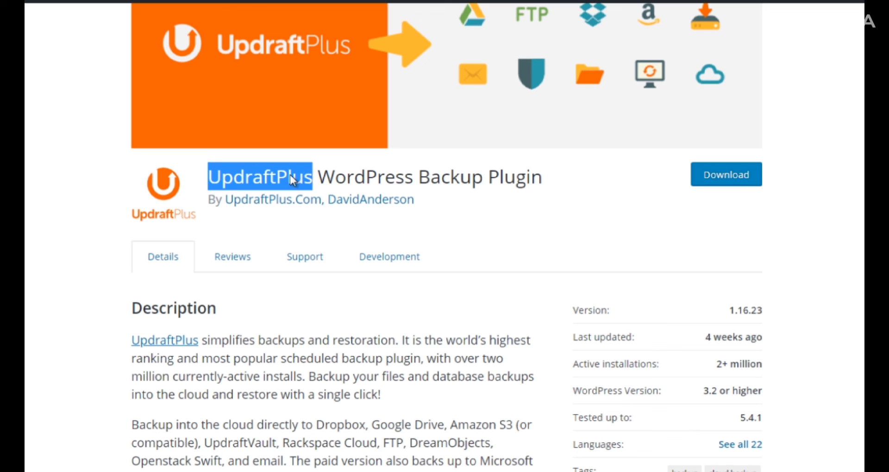
right_click(290, 174)
left_click(319, 189)
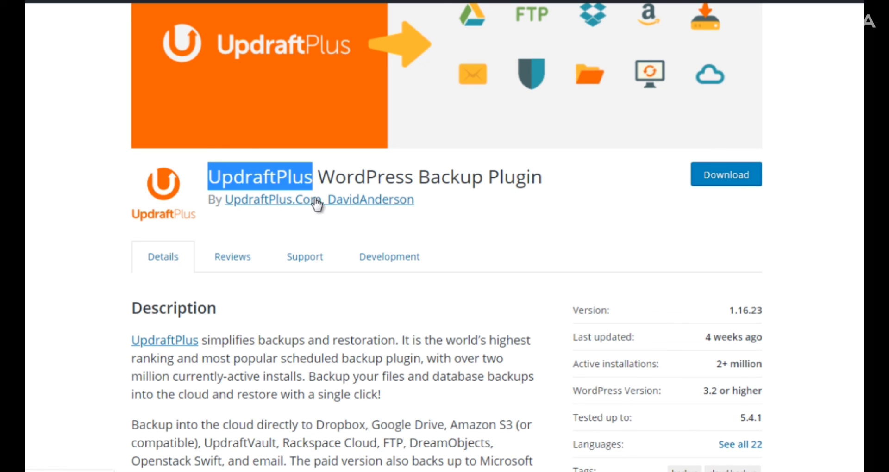
right_click(323, 199)
left_click(339, 206)
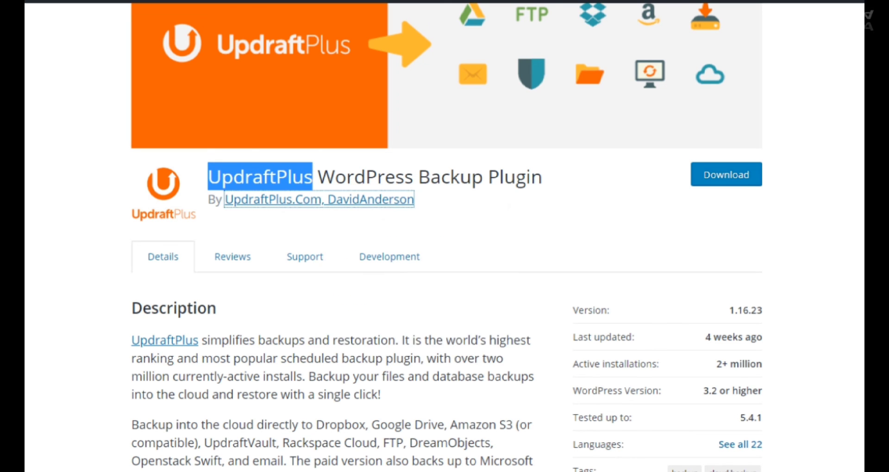
key("ctrl+Tab")
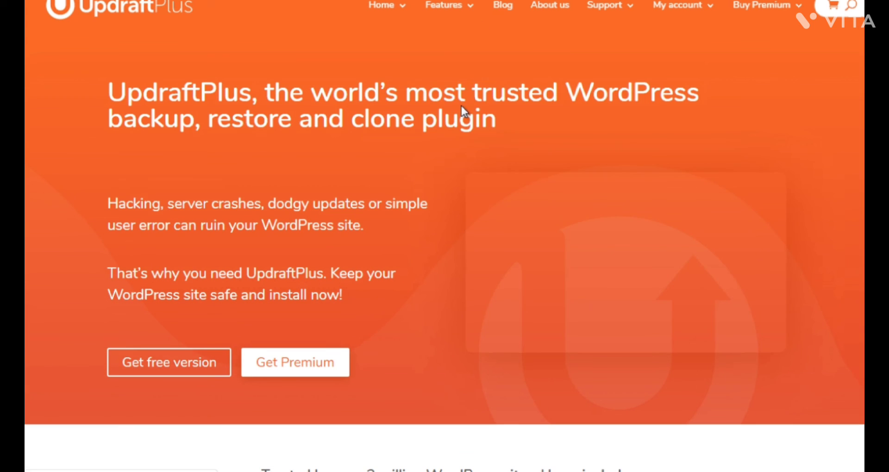
mouse_move(462, 106)
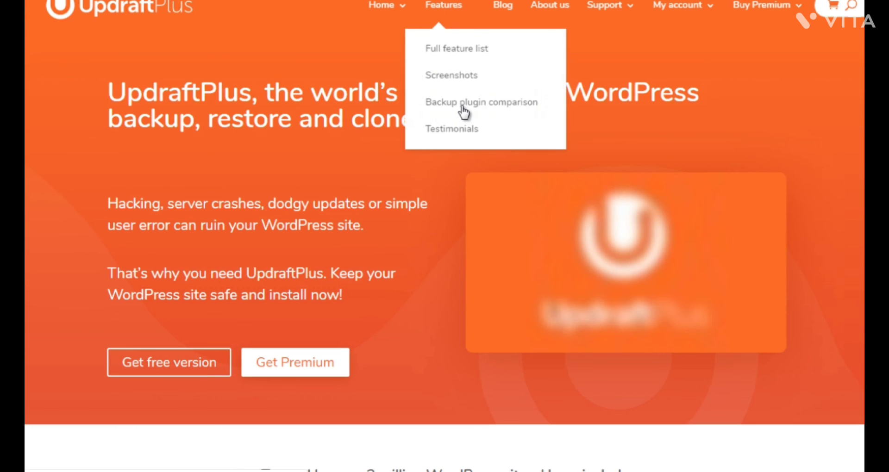